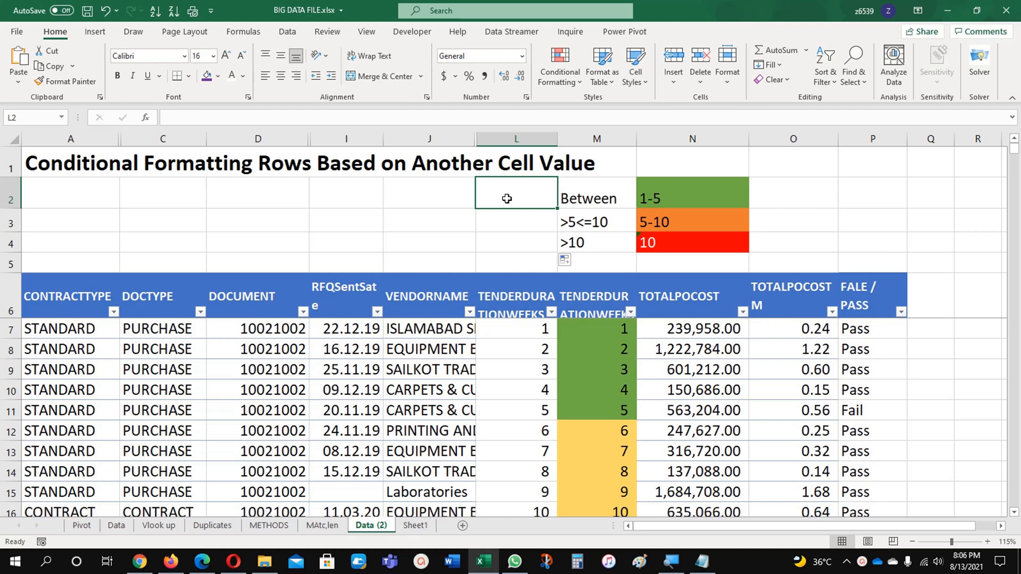
Review the list of tender duration weeks in column A of Sheet1
{"action": "left_click", "coordinate": [408, 528]}
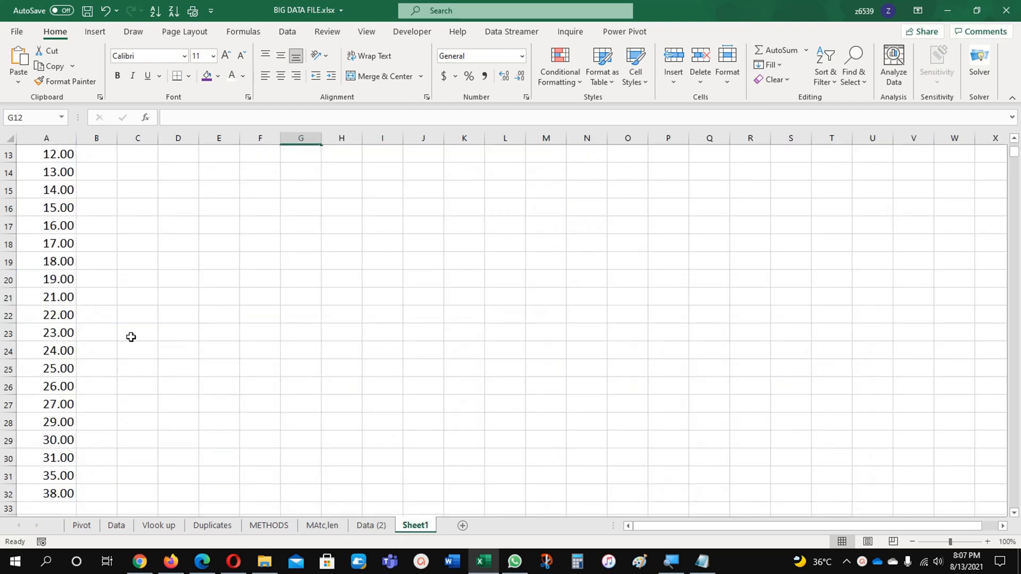
{"action": "scroll", "coordinate": [71, 378], "scroll_direction": "up", "scroll_amount": 4}
{"action": "left_click", "coordinate": [72, 332]}
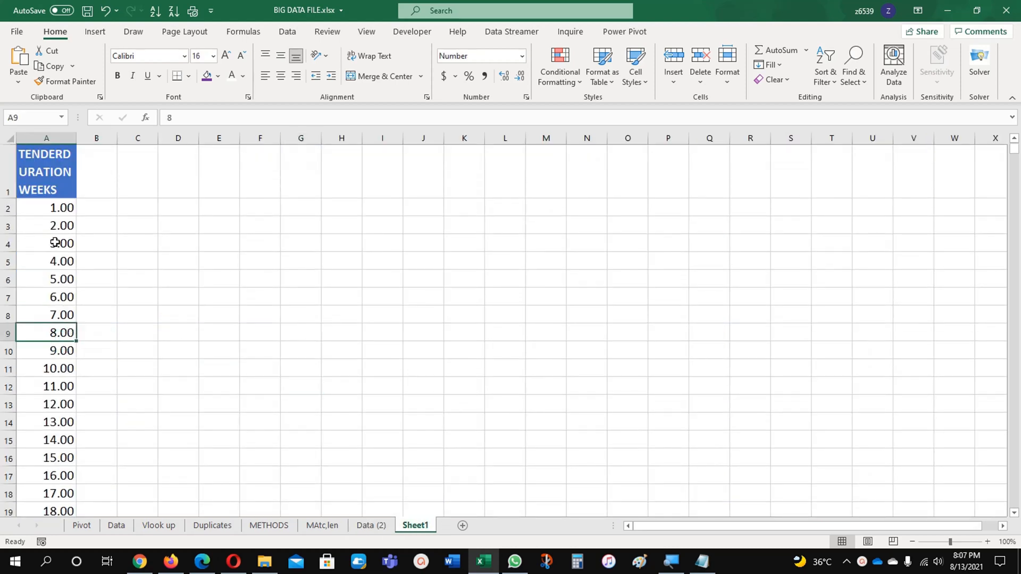
{"action": "left_click_drag", "start_coordinate": [53, 214], "coordinate": [56, 349]}
{"action": "left_click", "coordinate": [165, 394]}
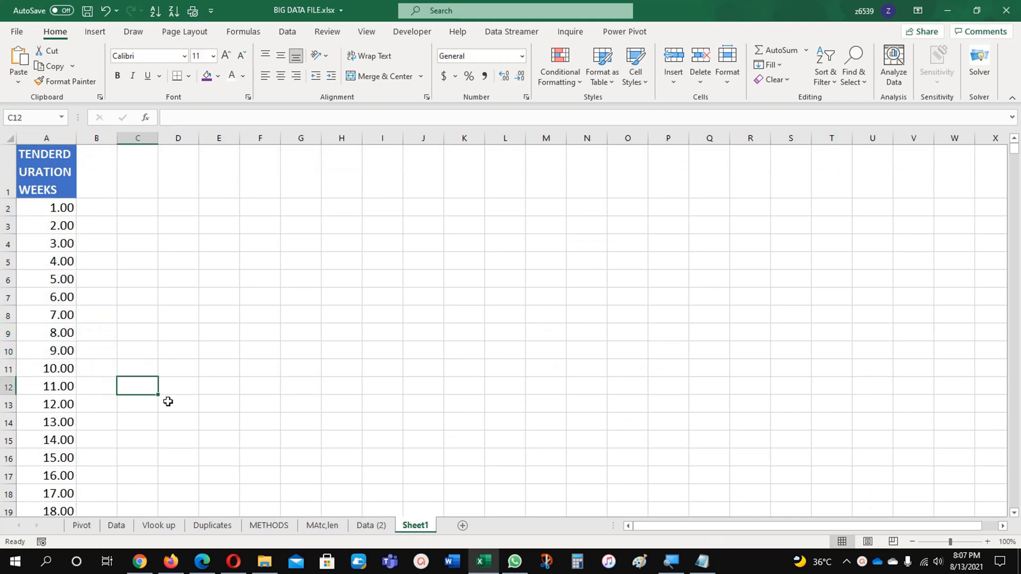
Add list data validation to cell L2 of the Data (2) sheet, with =Sheet1!$A$2:$A$32 as its source
{"action": "left_click", "coordinate": [371, 526]}
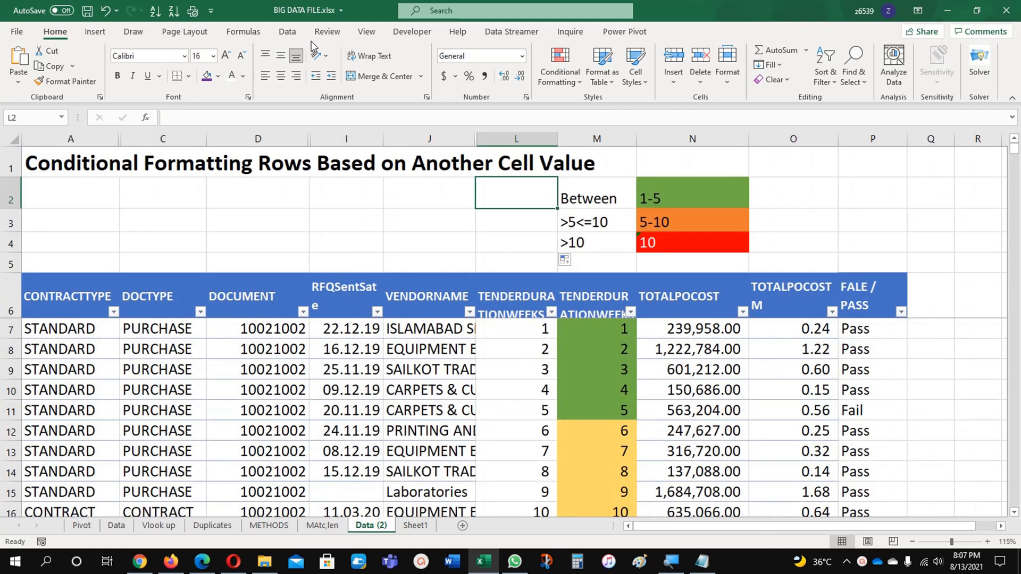
{"action": "left_click", "coordinate": [295, 33]}
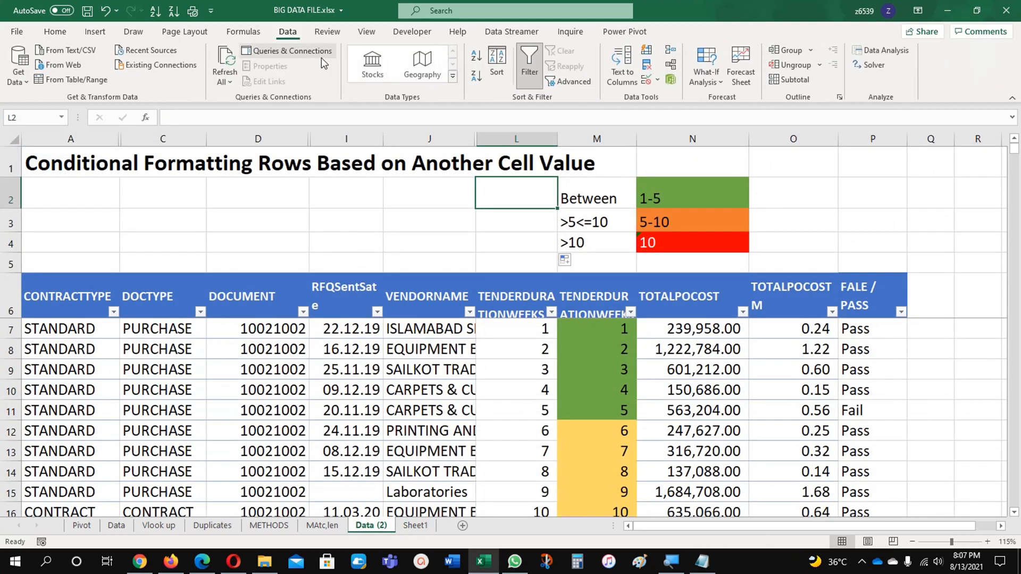
{"action": "left_click", "coordinate": [645, 82]}
{"action": "left_click", "coordinate": [698, 148]}
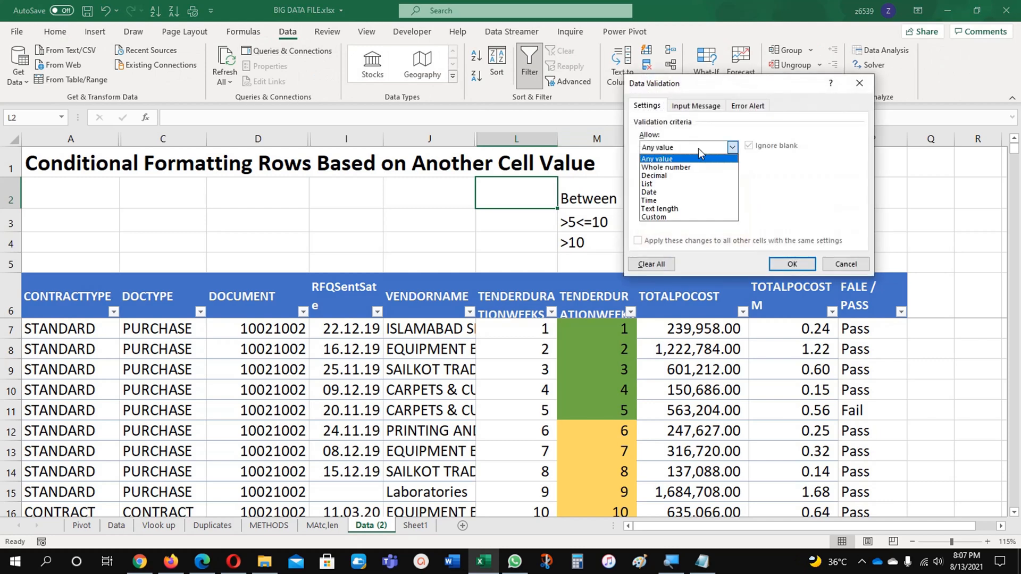
{"action": "left_click", "coordinate": [686, 185]}
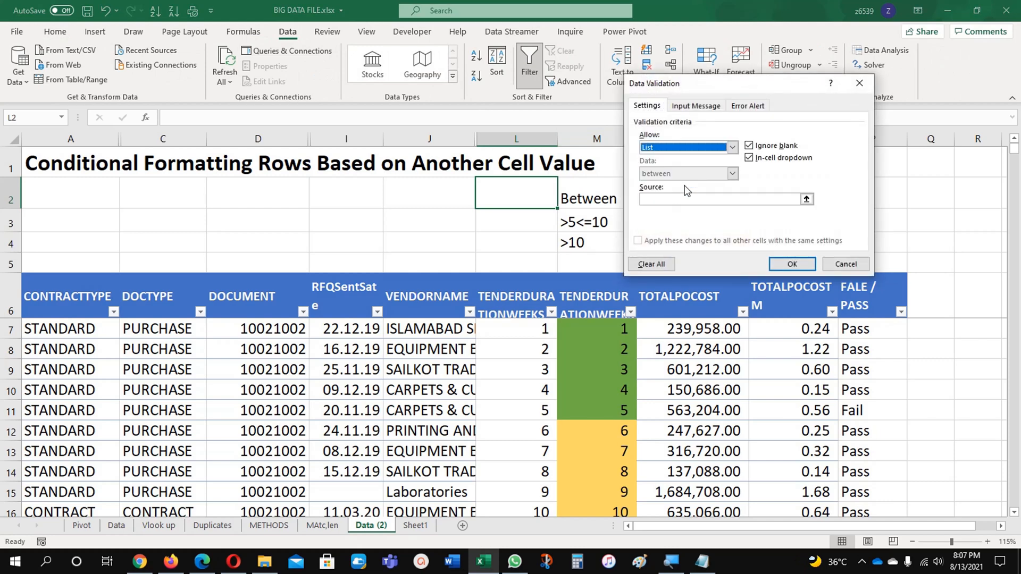
{"action": "left_click", "coordinate": [807, 200]}
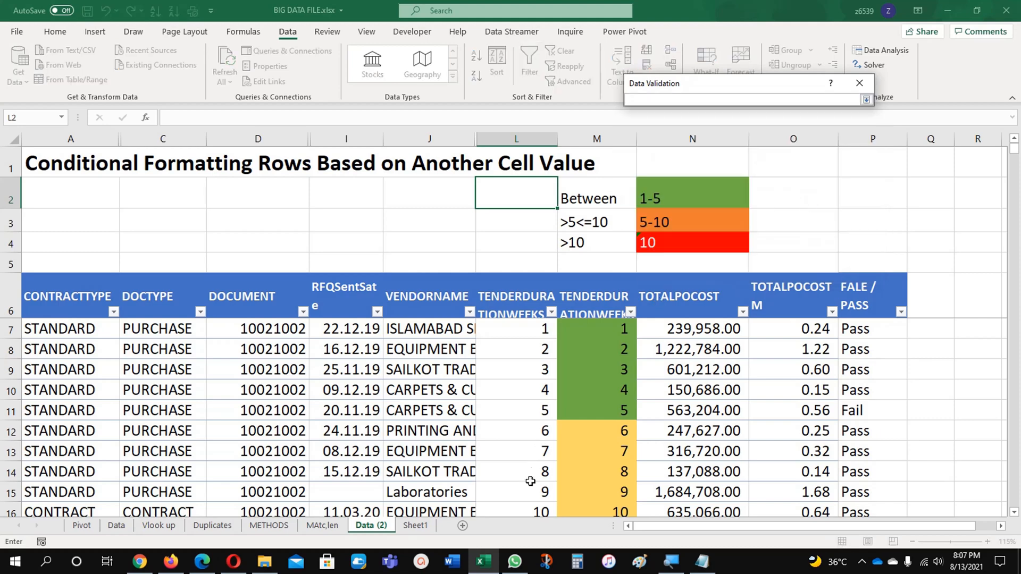
{"action": "left_click", "coordinate": [417, 526]}
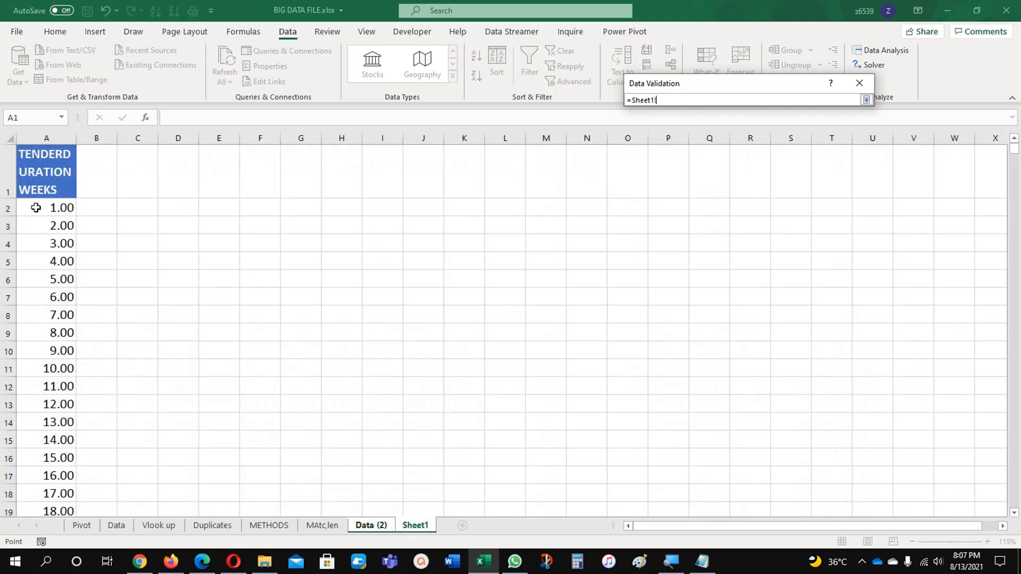
{"action": "left_click_drag", "start_coordinate": [26, 209], "coordinate": [58, 450]}
{"action": "scroll", "coordinate": [41, 424], "scroll_direction": "down", "scroll_amount": 4}
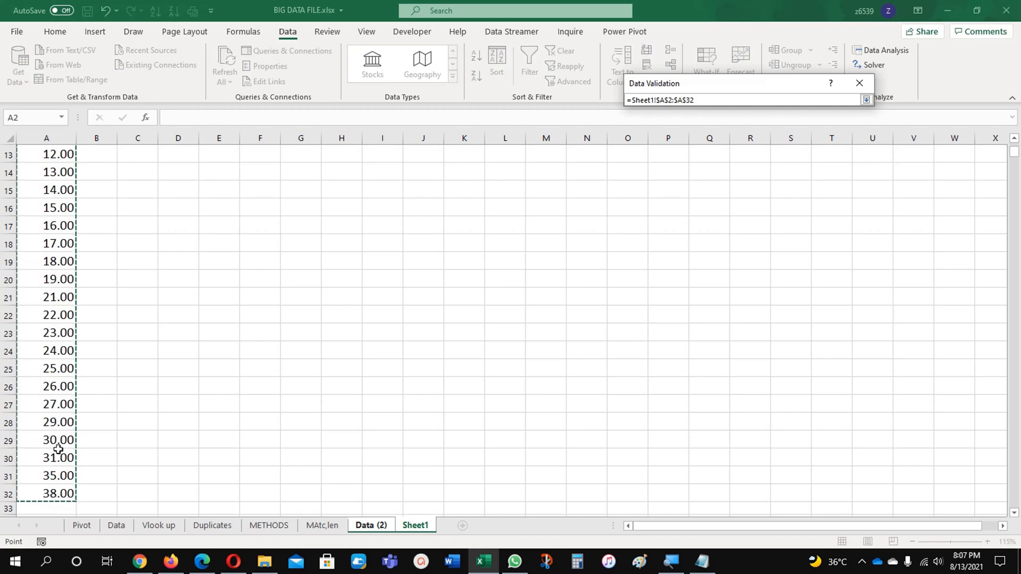
{"action": "left_click", "coordinate": [866, 99]}
{"action": "left_click", "coordinate": [782, 268]}
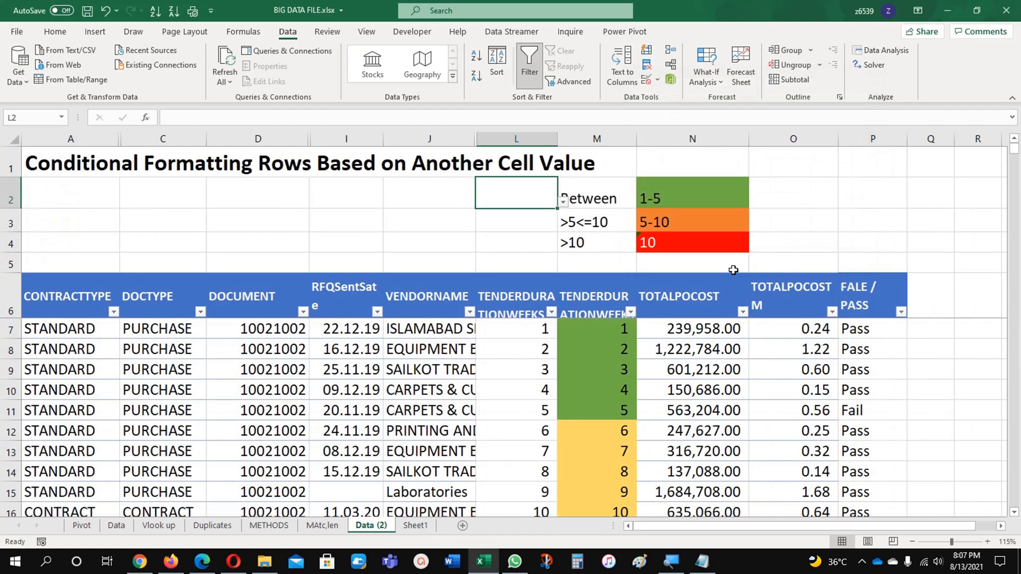
Fill cell L2 with purple and choose 3 from its validation list
{"action": "left_click", "coordinate": [54, 31]}
{"action": "left_click", "coordinate": [207, 77]}
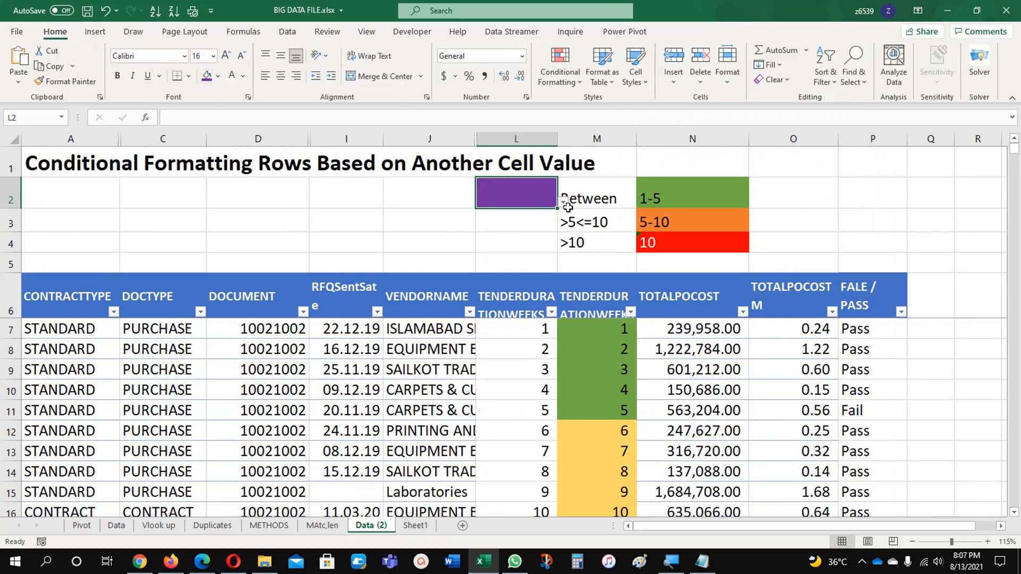
{"action": "left_click", "coordinate": [563, 202]}
{"action": "left_click", "coordinate": [538, 234]}
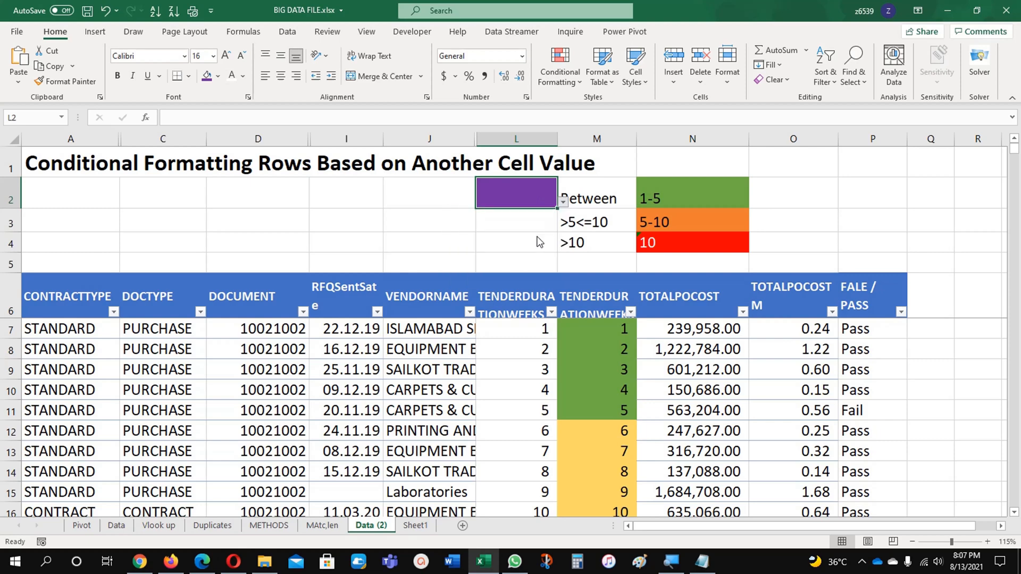
Inspect the existing =$L7=$L$2 conditional formatting rule on column L's tender durations and delete it
{"action": "left_click", "coordinate": [535, 371]}
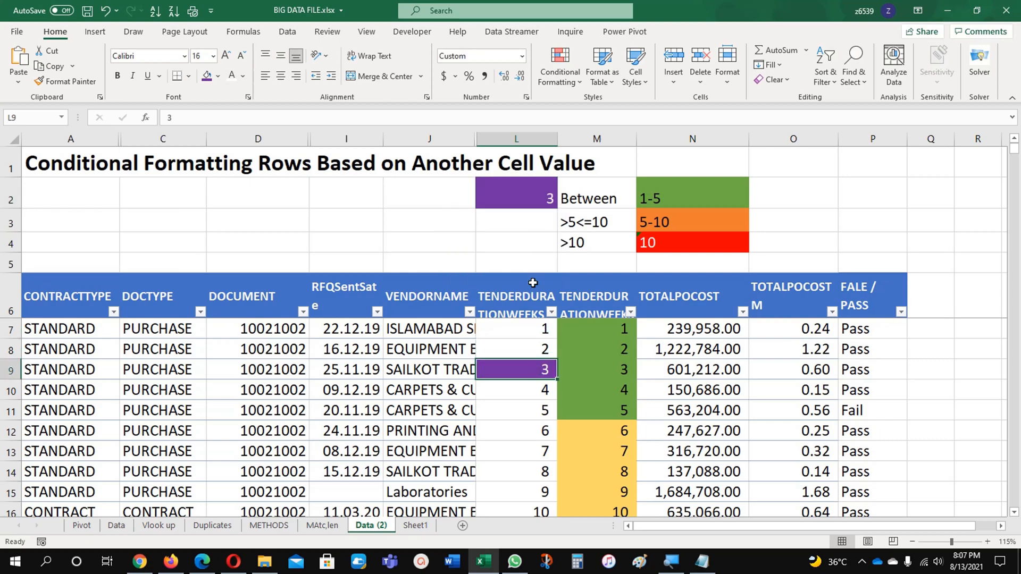
{"action": "left_click", "coordinate": [560, 64]}
{"action": "left_click", "coordinate": [578, 291]}
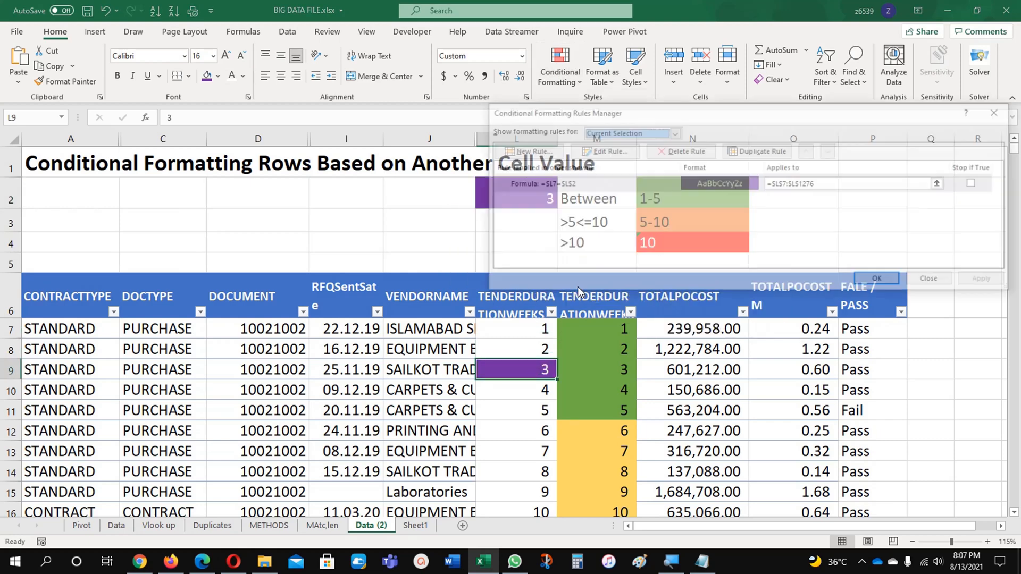
{"action": "left_click", "coordinate": [614, 155]}
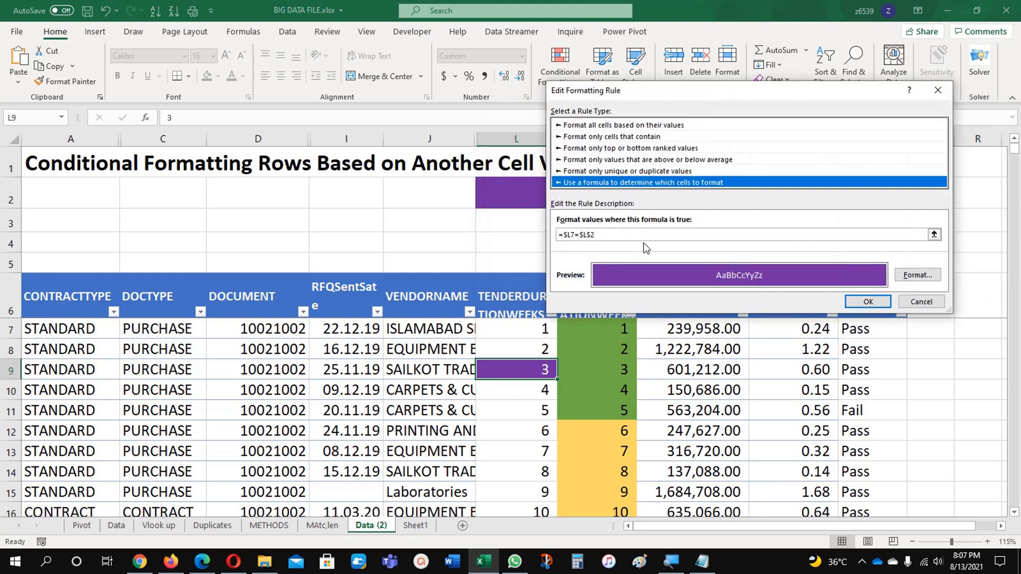
{"action": "left_click", "coordinate": [868, 301]}
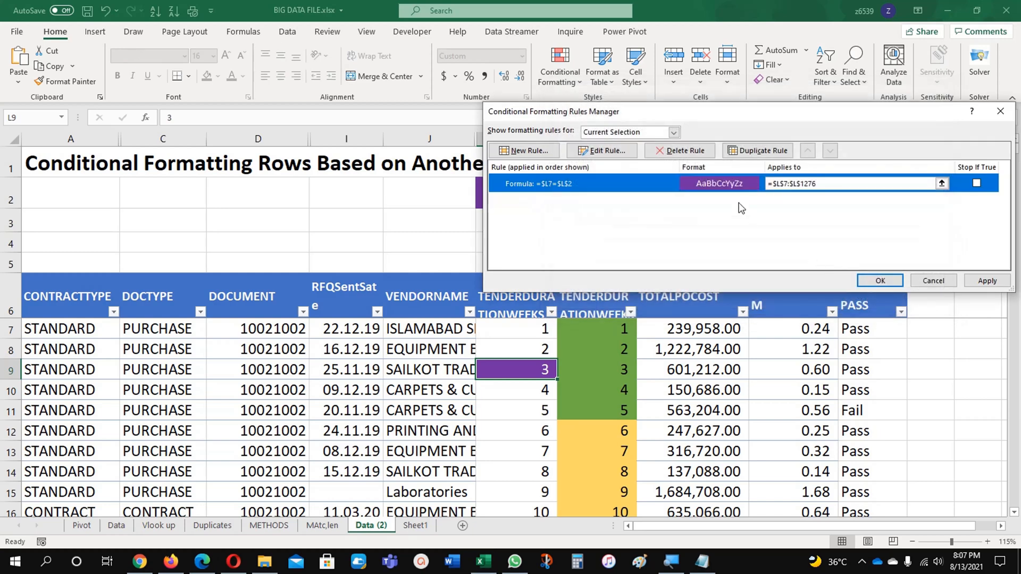
{"action": "left_click", "coordinate": [682, 151]}
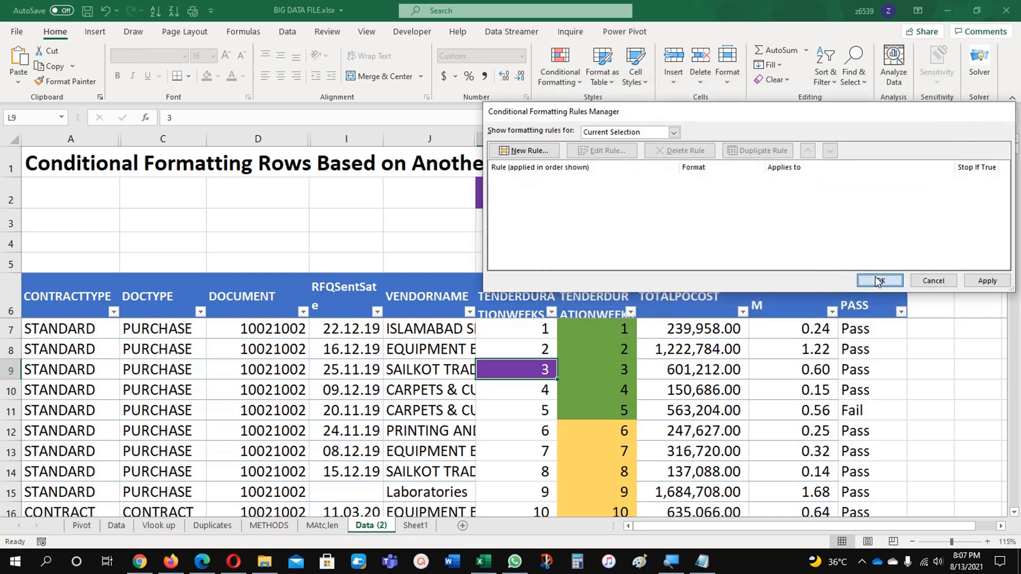
{"action": "left_click", "coordinate": [880, 280]}
Start a new formula-based conditional formatting rule for cell L7 with the formula =$L7=$L$2
{"action": "left_click", "coordinate": [510, 346]}
{"action": "left_click", "coordinate": [511, 331]}
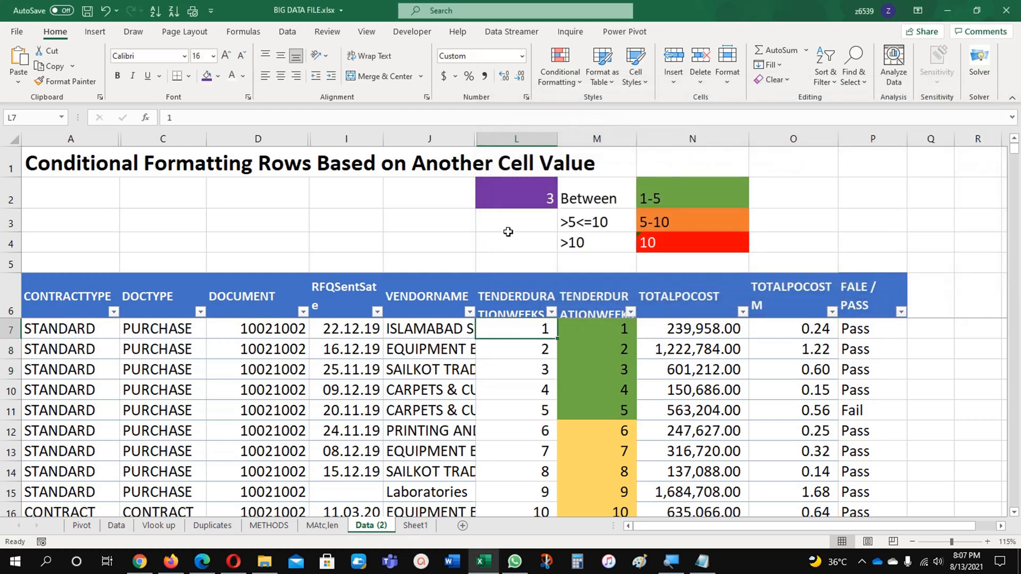
{"action": "left_click", "coordinate": [564, 61]}
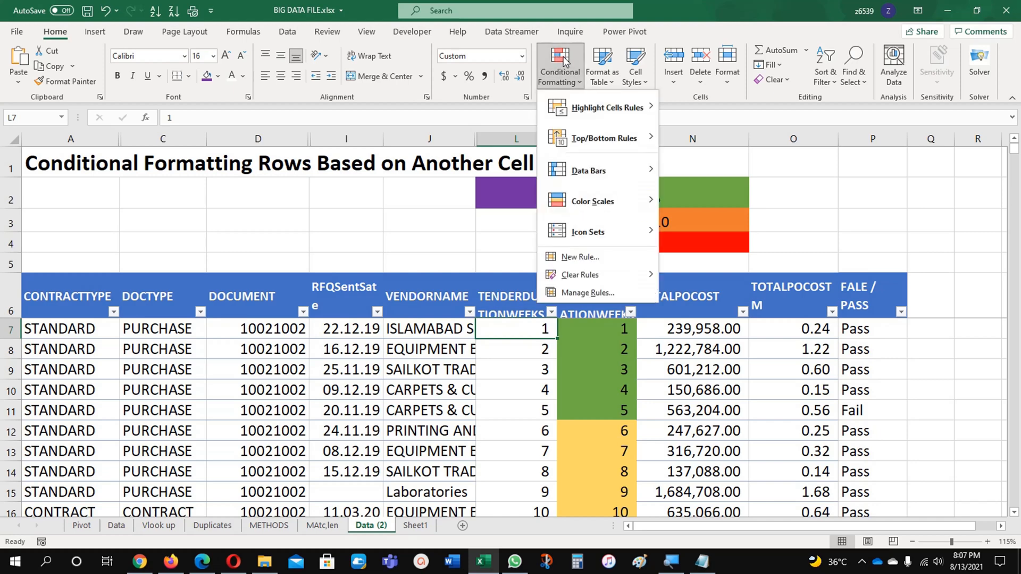
{"action": "left_click", "coordinate": [579, 257]}
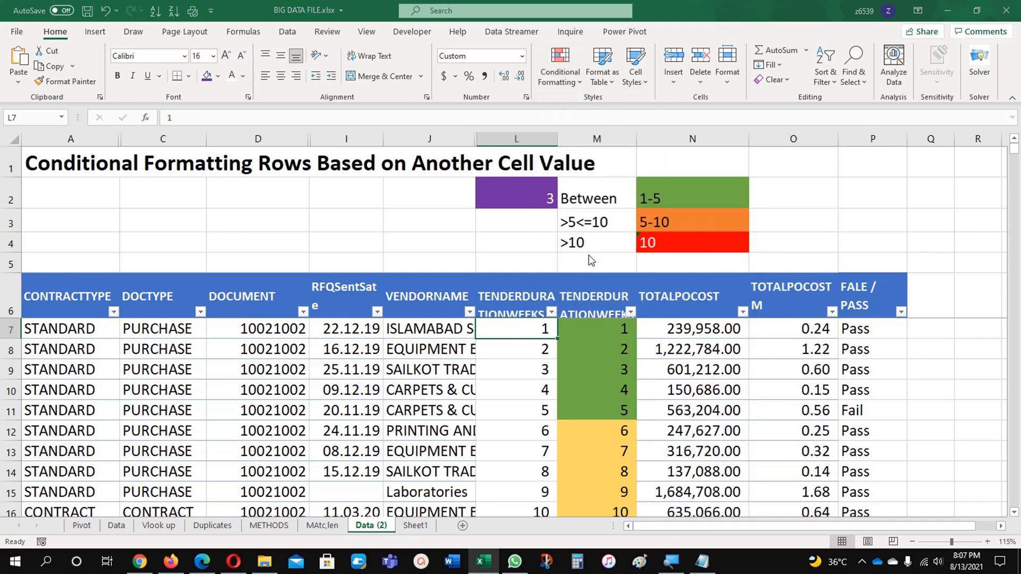
{"action": "left_click", "coordinate": [595, 170]}
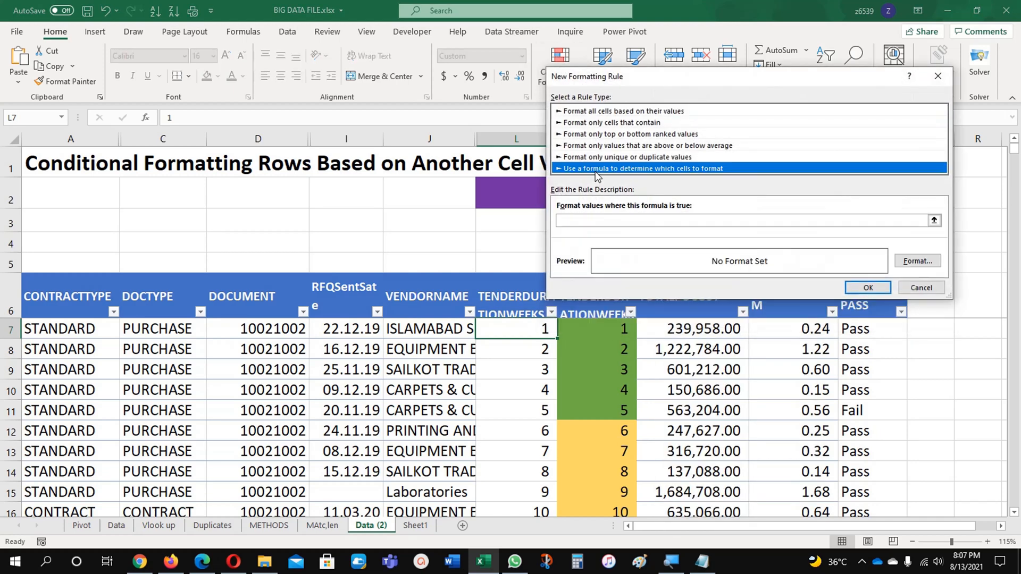
{"action": "left_click", "coordinate": [582, 219]}
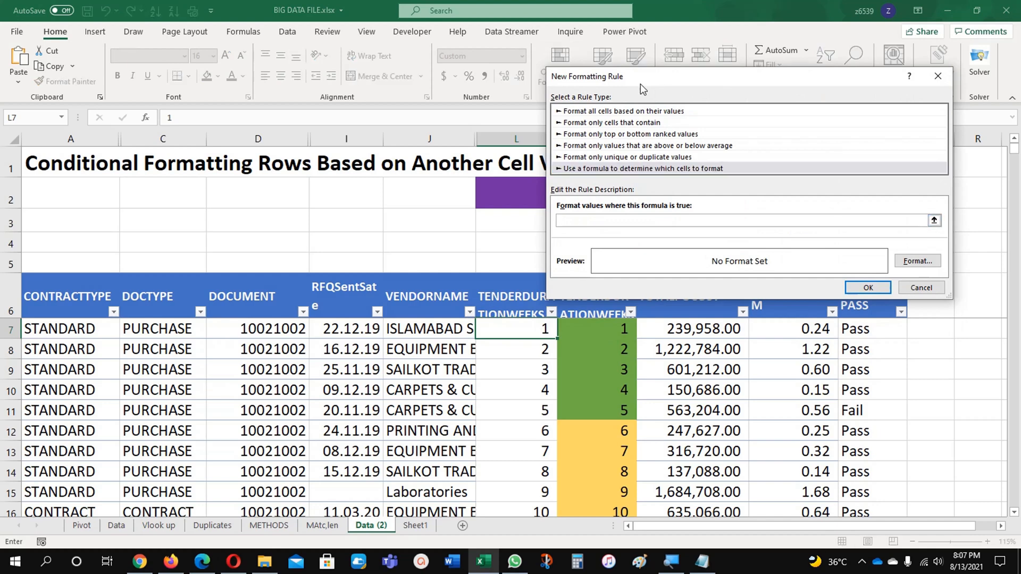
{"action": "left_click_drag", "start_coordinate": [640, 84], "coordinate": [677, 104]}
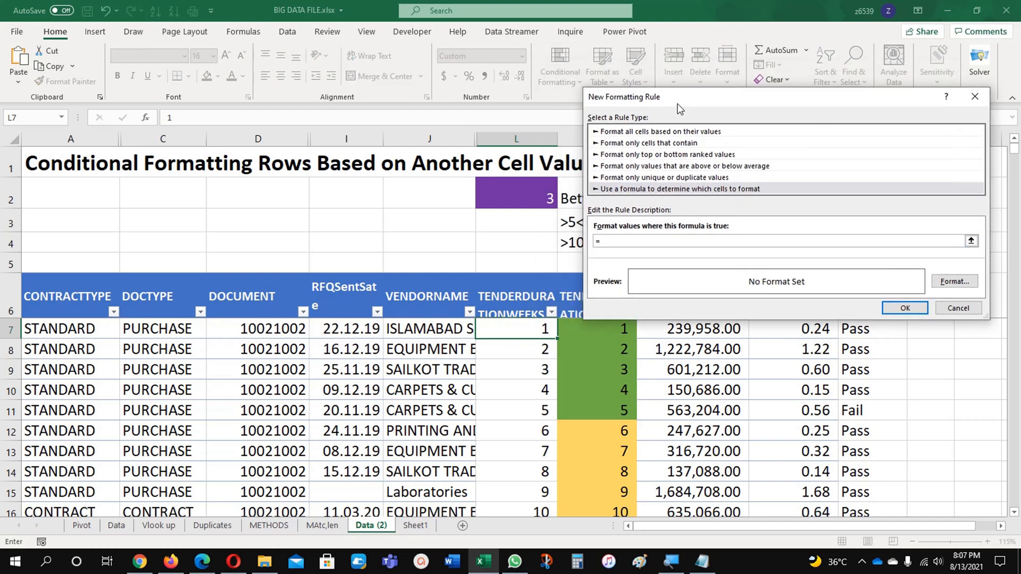
{"action": "left_click", "coordinate": [544, 332]}
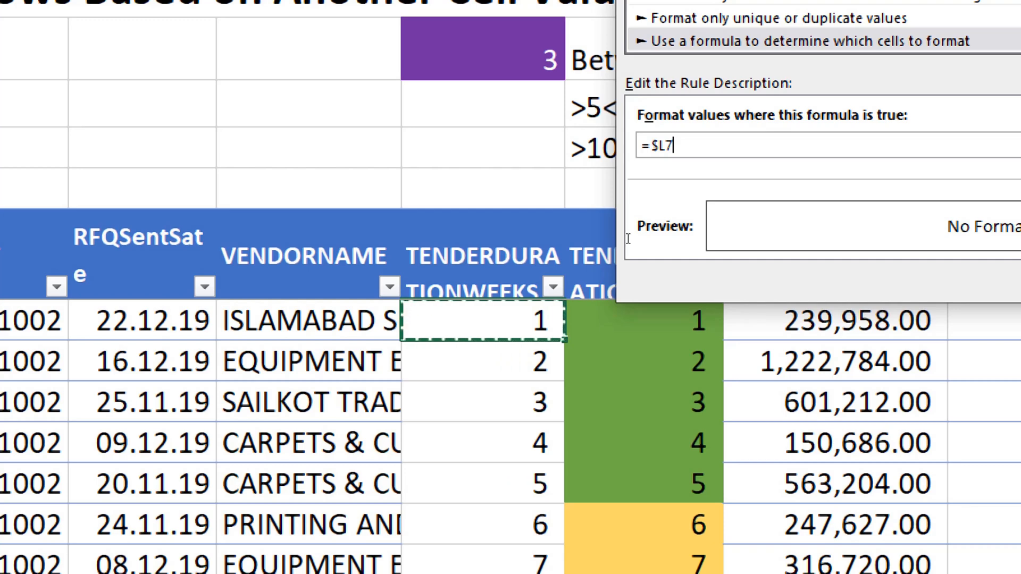
{"action": "type", "text": "="}
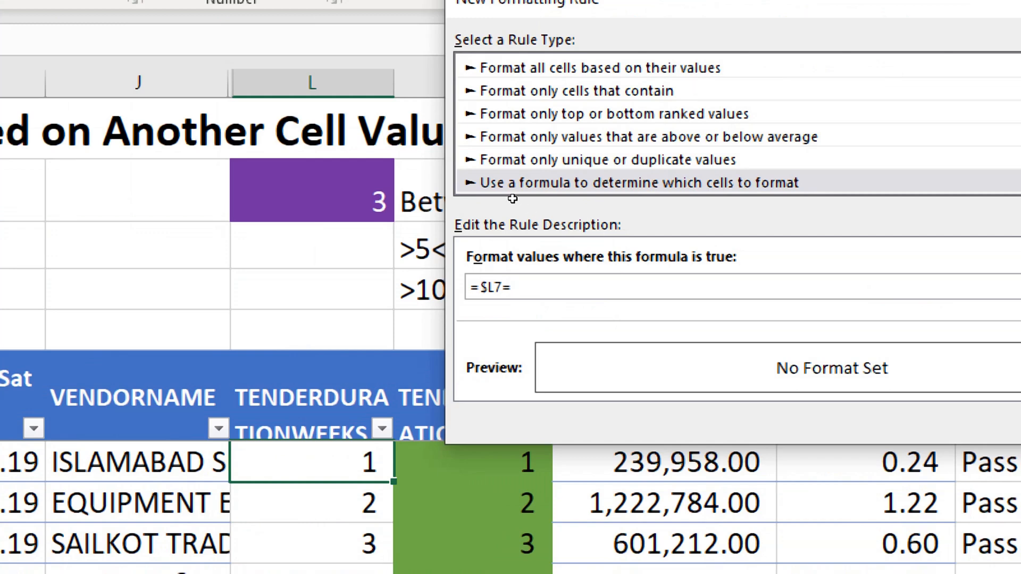
{"action": "type", "text": "$L$2"}
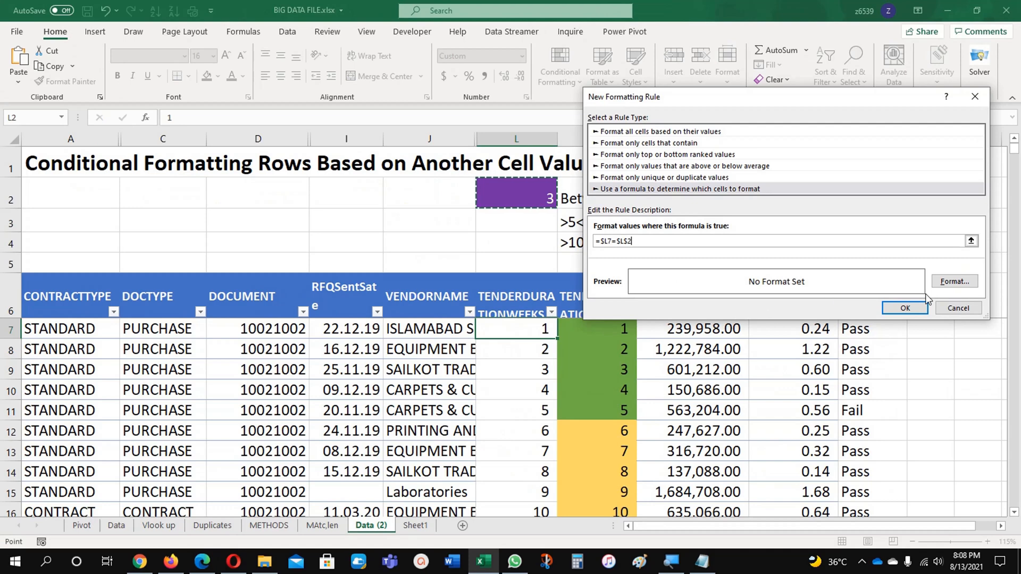
Give the new rule a purple fill with white font, and apply it to cell L7
{"action": "left_click", "coordinate": [955, 281]}
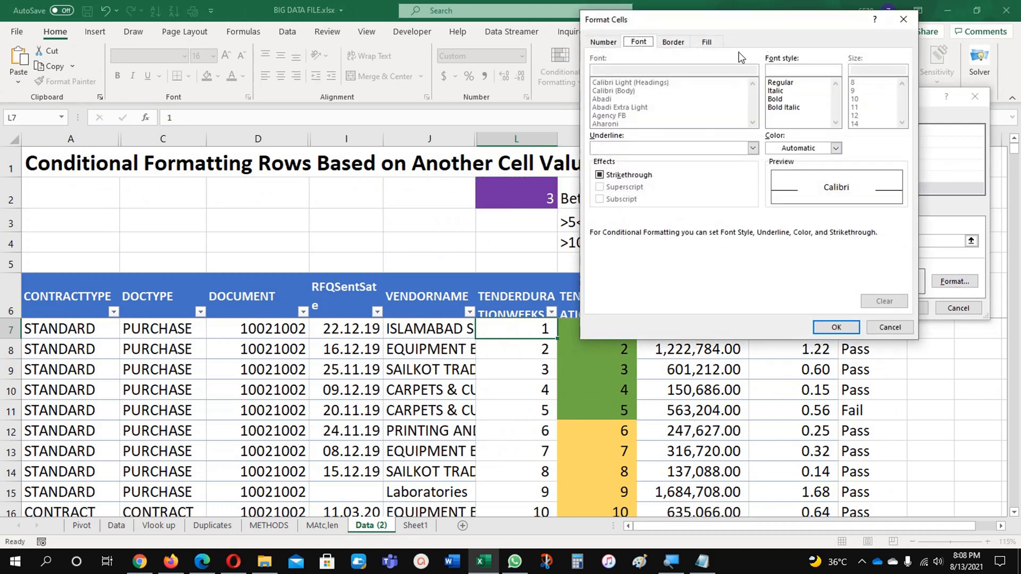
{"action": "left_click", "coordinate": [707, 42]}
{"action": "left_click", "coordinate": [705, 166]}
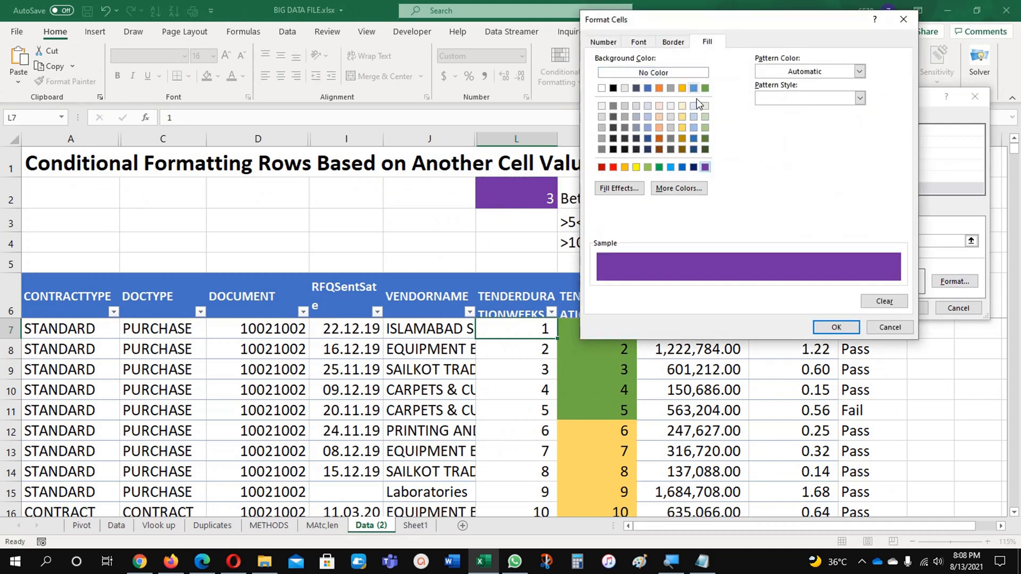
{"action": "left_click", "coordinate": [639, 45]}
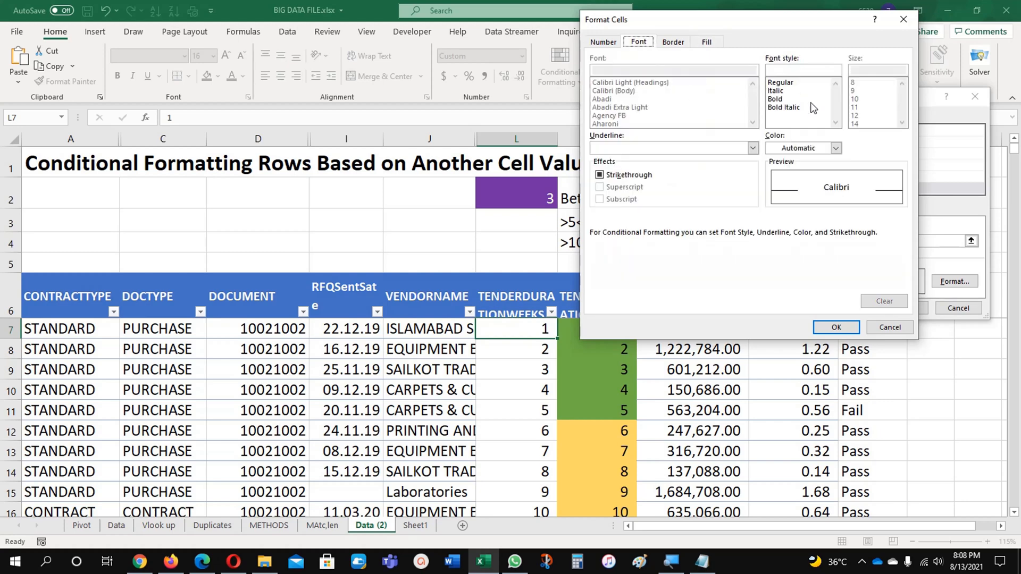
{"action": "left_click", "coordinate": [798, 149]}
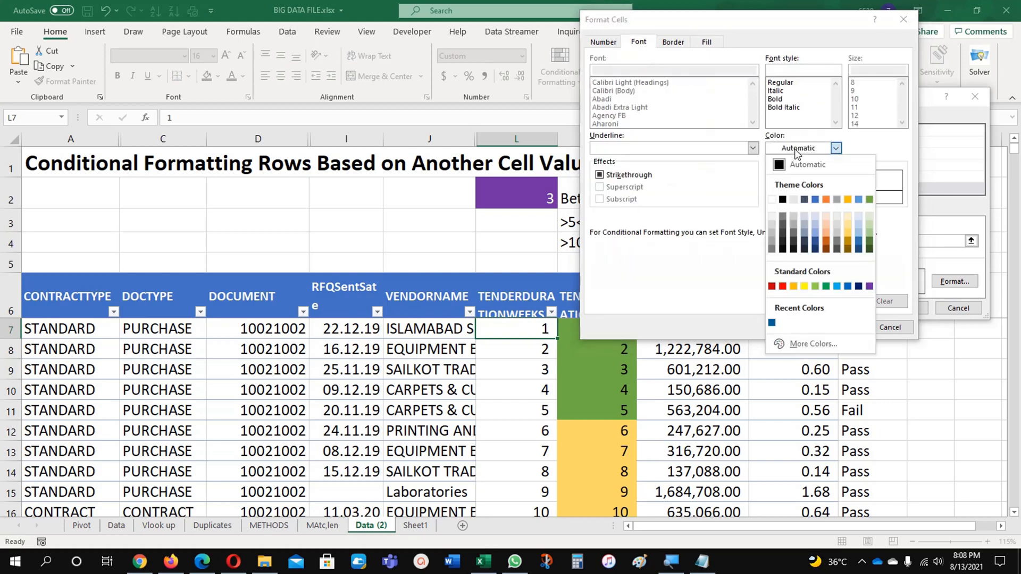
{"action": "left_click", "coordinate": [772, 200]}
{"action": "left_click", "coordinate": [836, 328]}
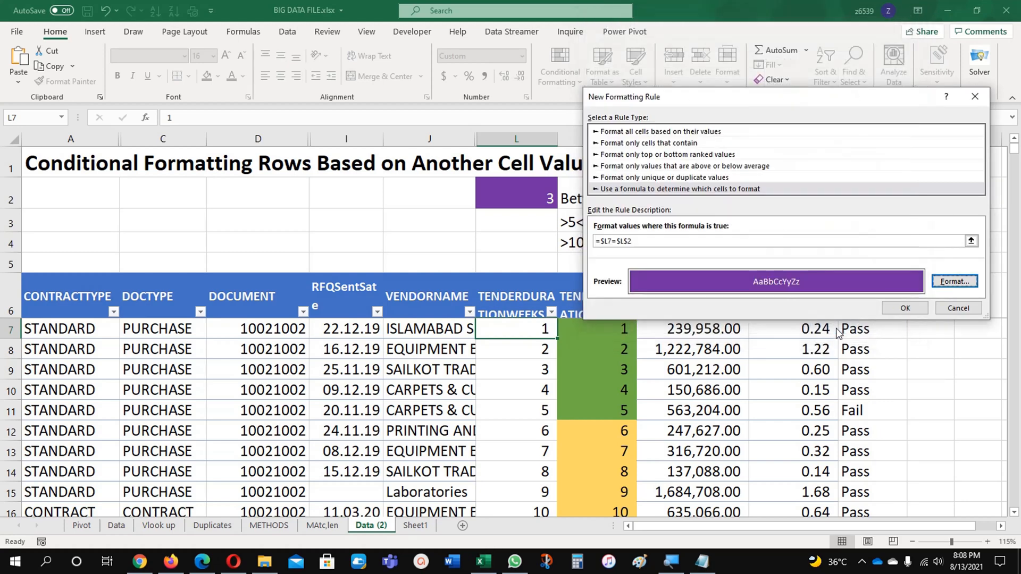
{"action": "left_click", "coordinate": [889, 307]}
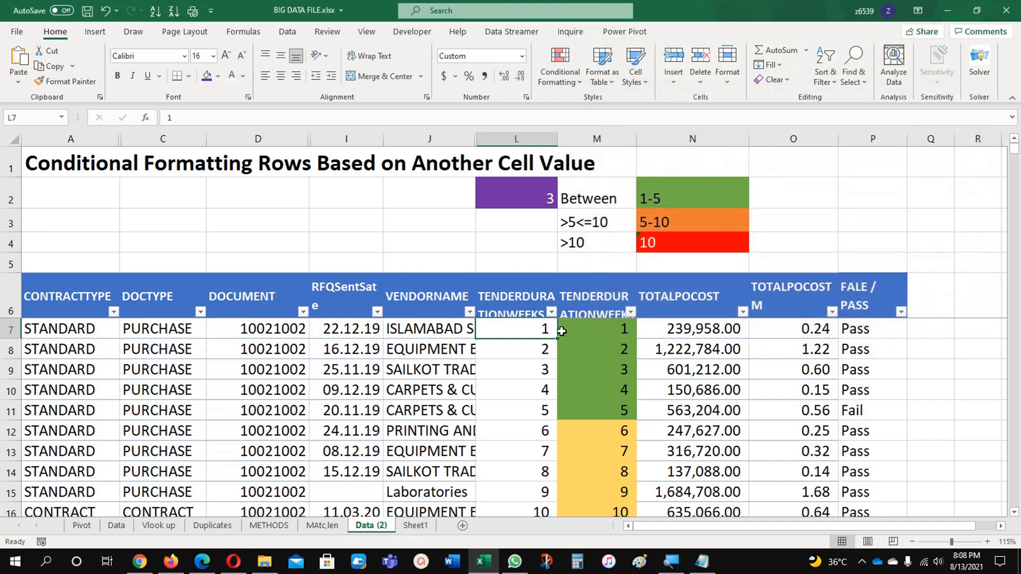
{"action": "left_click", "coordinate": [525, 421]}
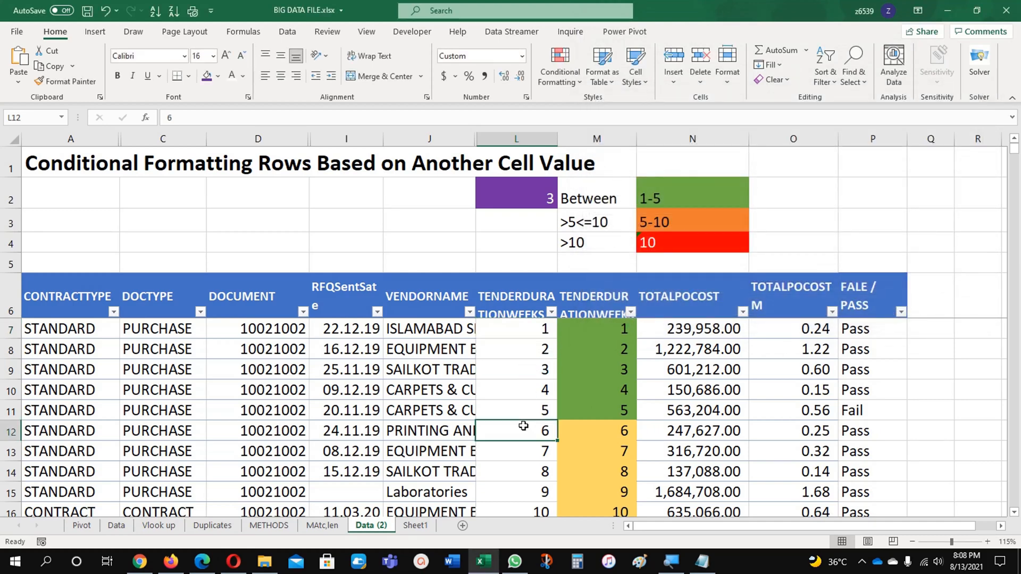
{"action": "left_click", "coordinate": [525, 335]}
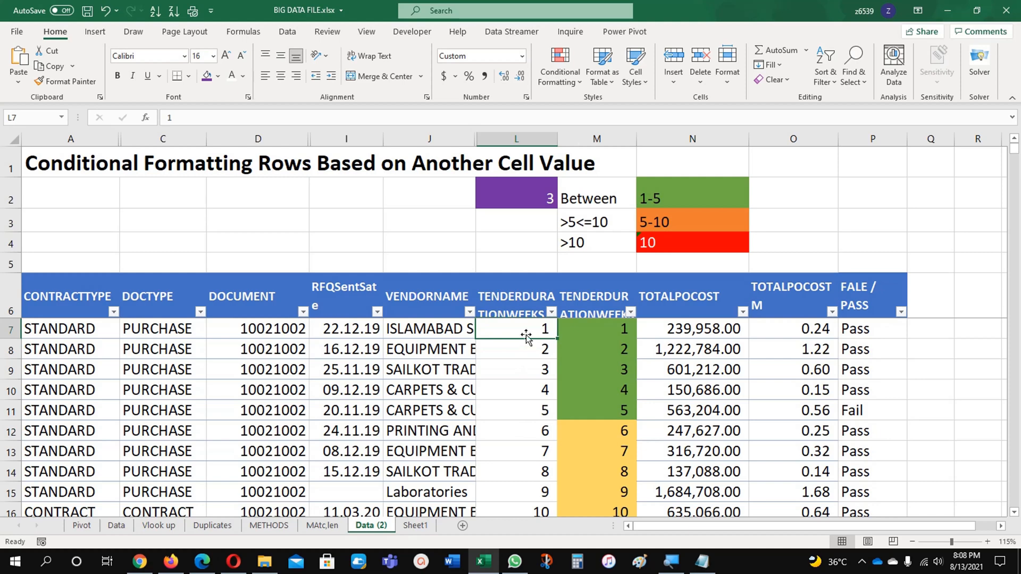
Extend the purple =$L7=$L$2 rule's applied range to =$L$7:$L$1276 so it covers all of column L's tender durations
{"action": "left_click", "coordinate": [567, 68]}
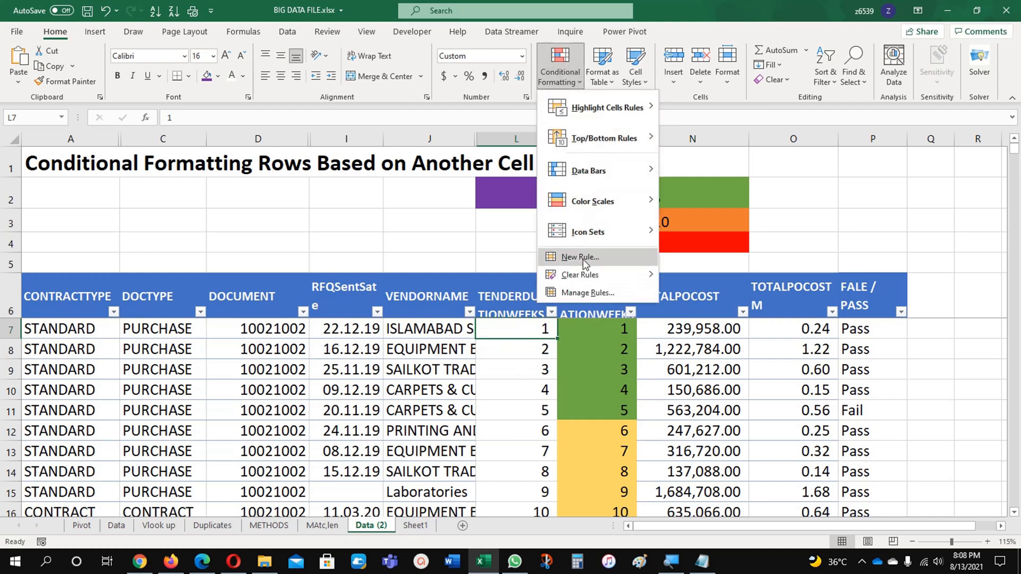
{"action": "left_click", "coordinate": [582, 294]}
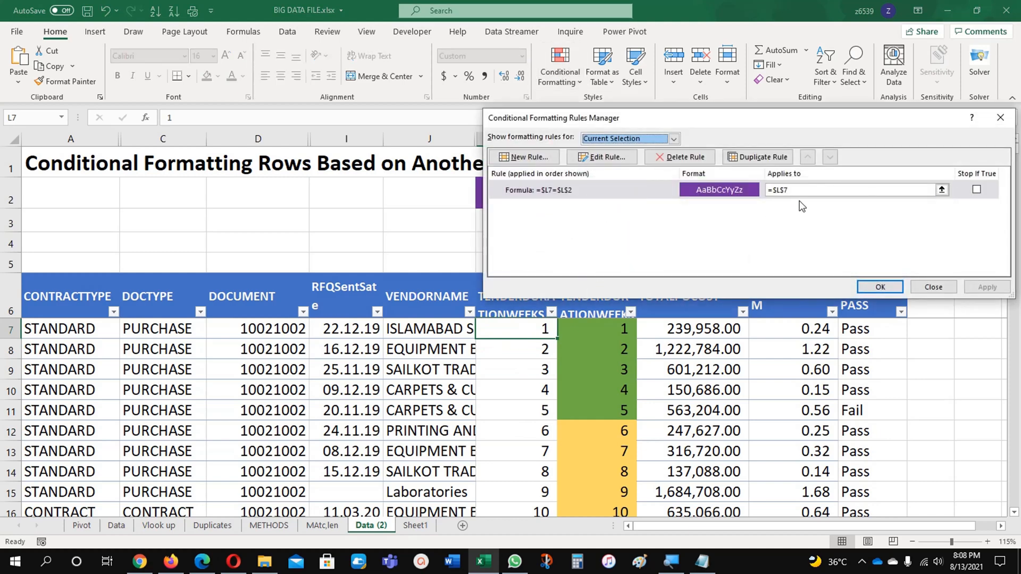
{"action": "left_click", "coordinate": [839, 190]}
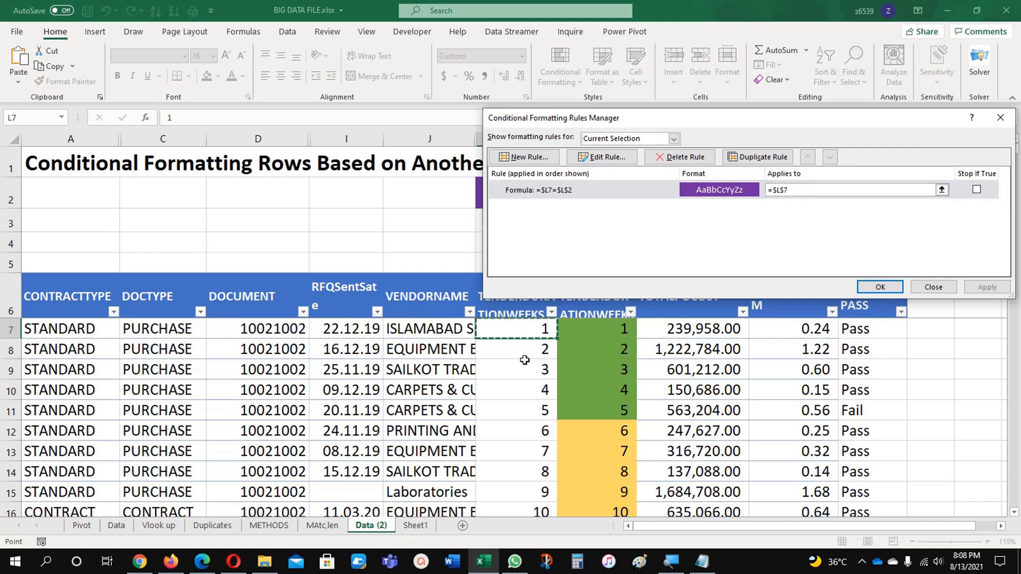
{"action": "left_click", "coordinate": [942, 189]}
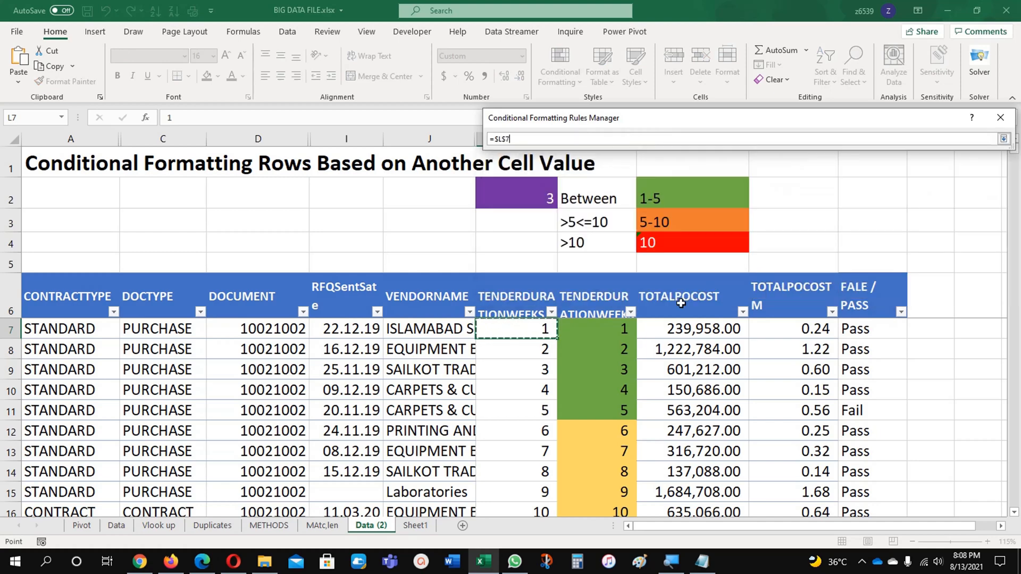
{"action": "key", "text": "ctrl+shift+Down"}
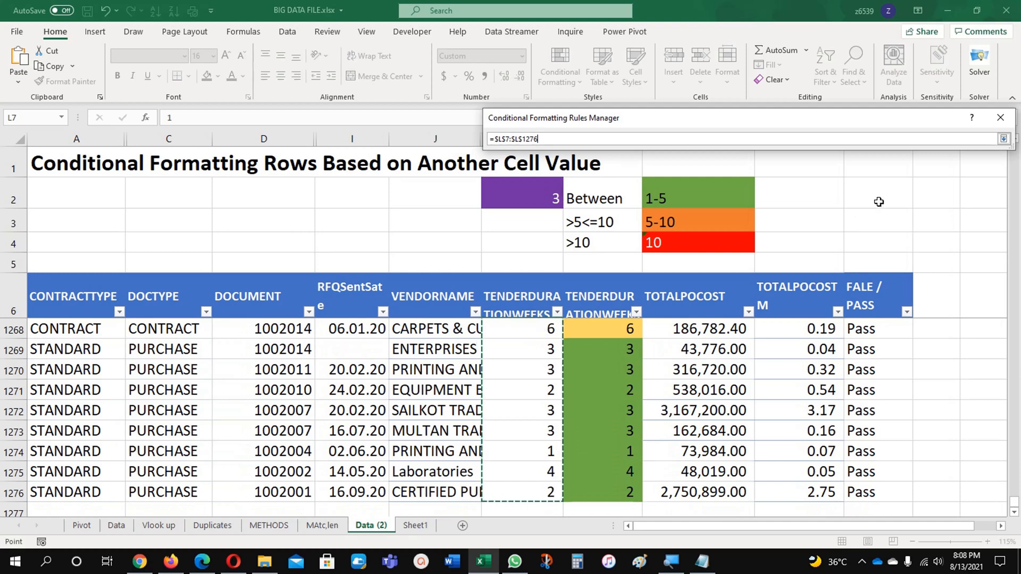
{"action": "left_click", "coordinate": [1004, 139]}
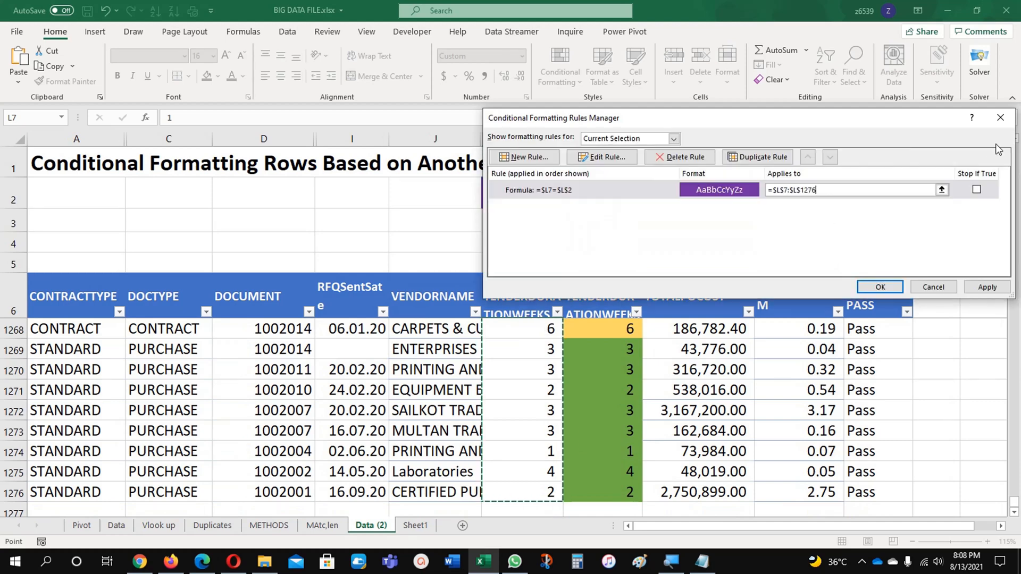
{"action": "left_click", "coordinate": [880, 287]}
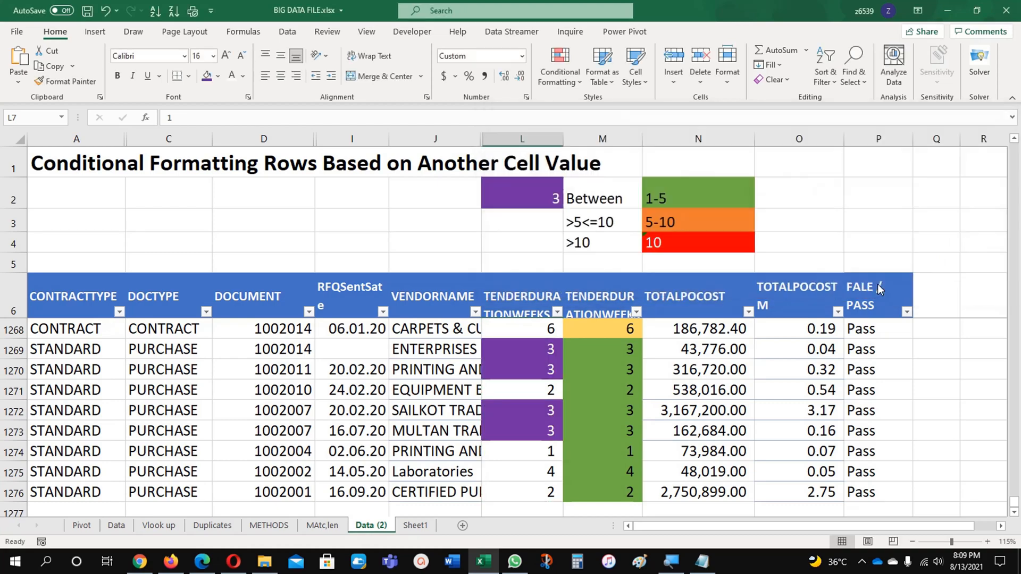
Look over the purple cells in column L, and choose 4 from cell L2's validation list
{"action": "left_click", "coordinate": [509, 450]}
{"action": "scroll", "coordinate": [519, 419], "scroll_direction": "up", "scroll_amount": 6}
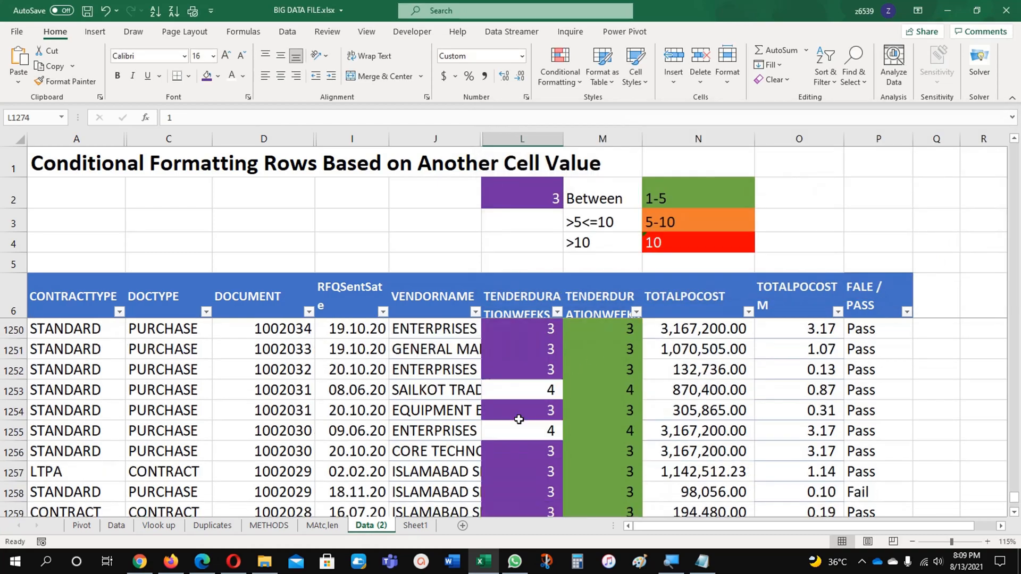
{"action": "scroll", "coordinate": [519, 420], "scroll_direction": "up", "scroll_amount": 19}
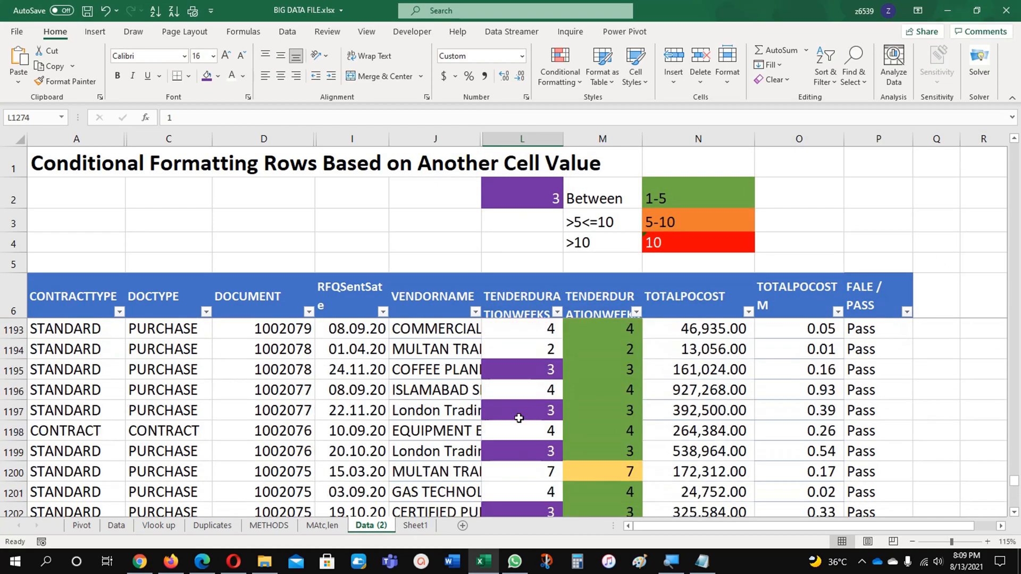
{"action": "scroll", "coordinate": [519, 418], "scroll_direction": "up", "scroll_amount": 20}
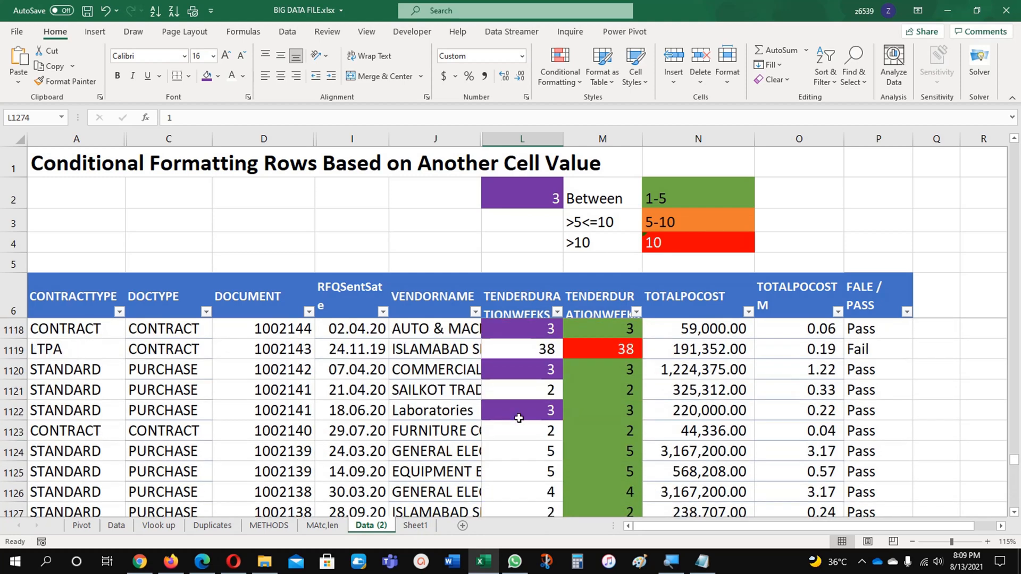
{"action": "scroll", "coordinate": [519, 418], "scroll_direction": "up", "scroll_amount": 17}
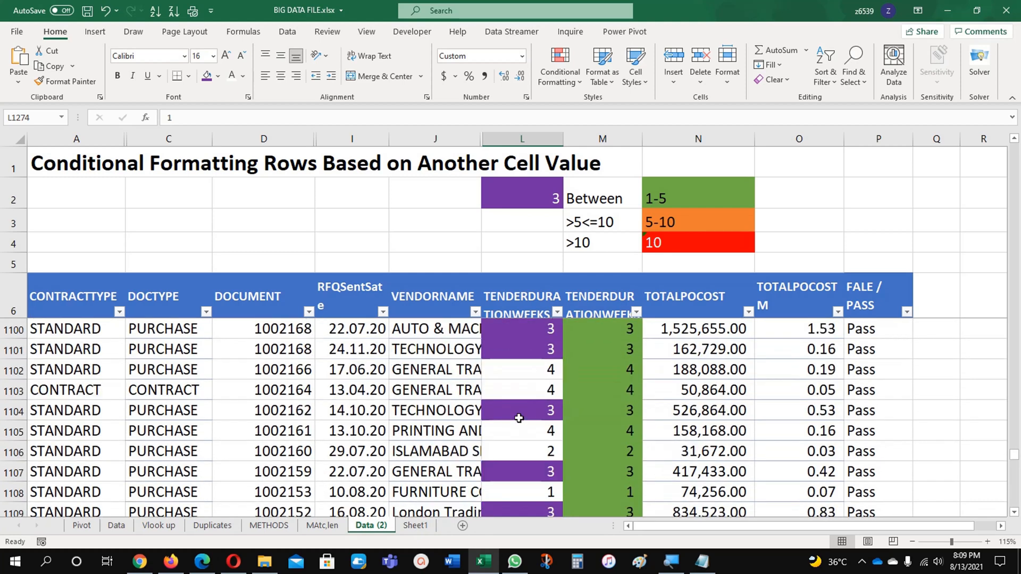
{"action": "left_click", "coordinate": [551, 195]}
{"action": "left_click", "coordinate": [568, 201]}
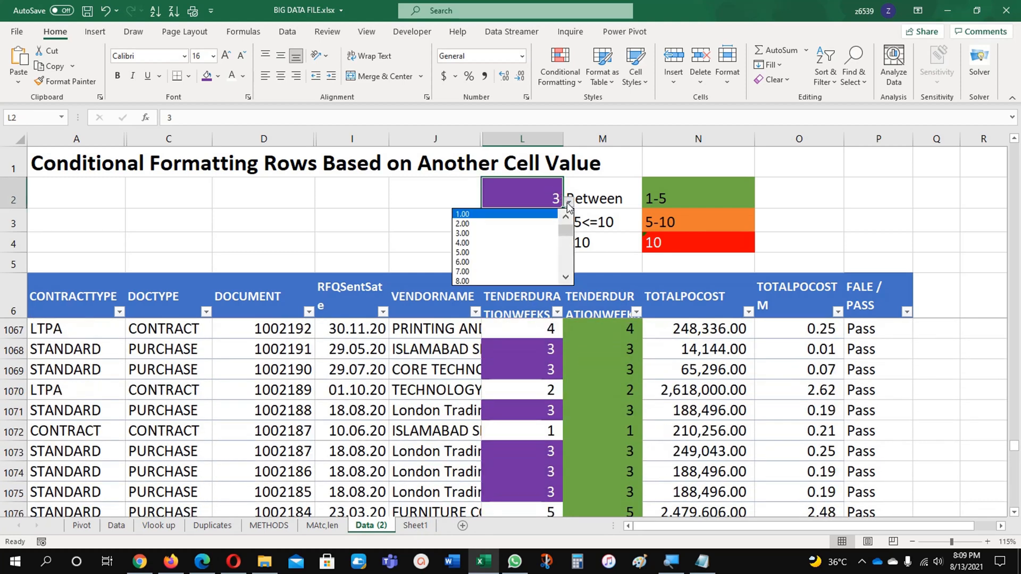
{"action": "left_click", "coordinate": [536, 243]}
Examine which tender durations in column L are highlighted while cell L2 is set to 4
{"action": "left_click", "coordinate": [517, 372]}
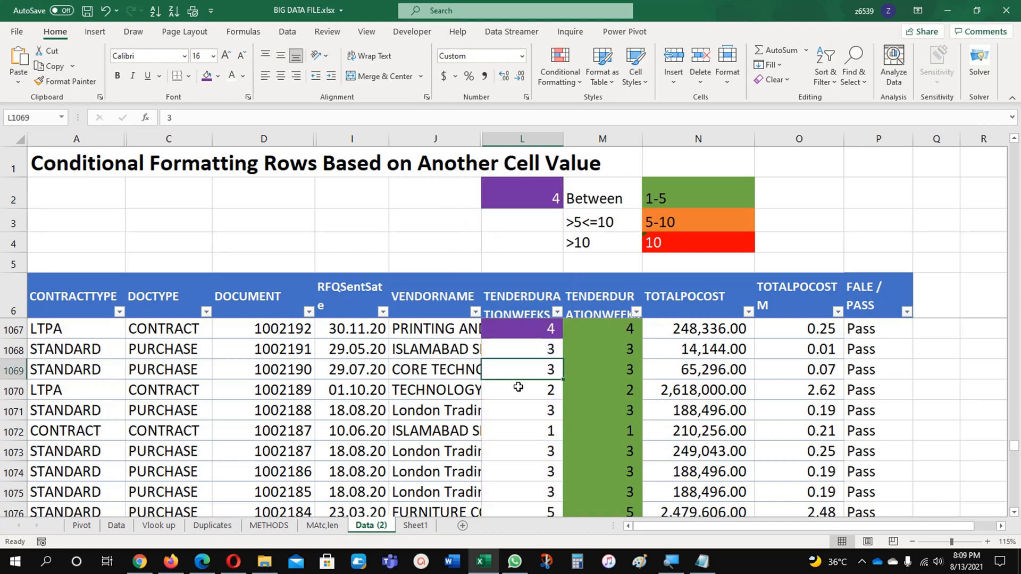
{"action": "scroll", "coordinate": [519, 387], "scroll_direction": "up", "scroll_amount": 5}
{"action": "scroll", "coordinate": [518, 387], "scroll_direction": "up", "scroll_amount": 15}
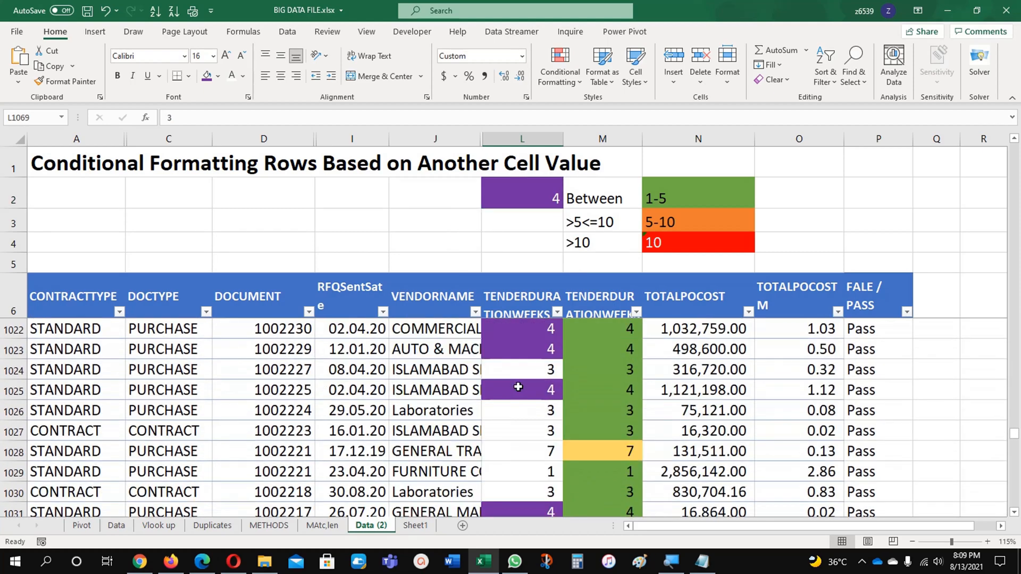
{"action": "scroll", "coordinate": [518, 387], "scroll_direction": "up", "scroll_amount": 18}
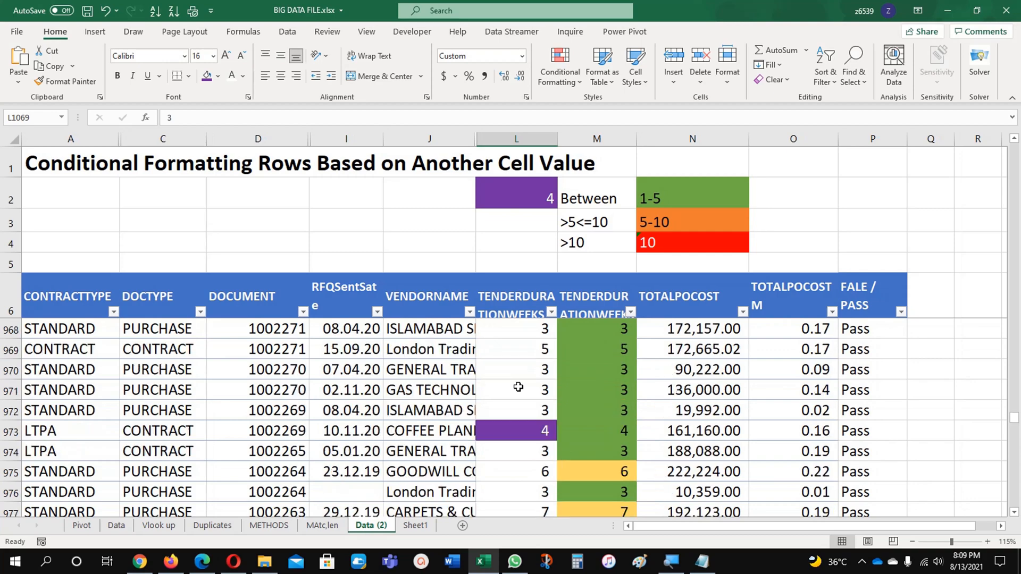
{"action": "scroll", "coordinate": [518, 387], "scroll_direction": "up", "scroll_amount": 20}
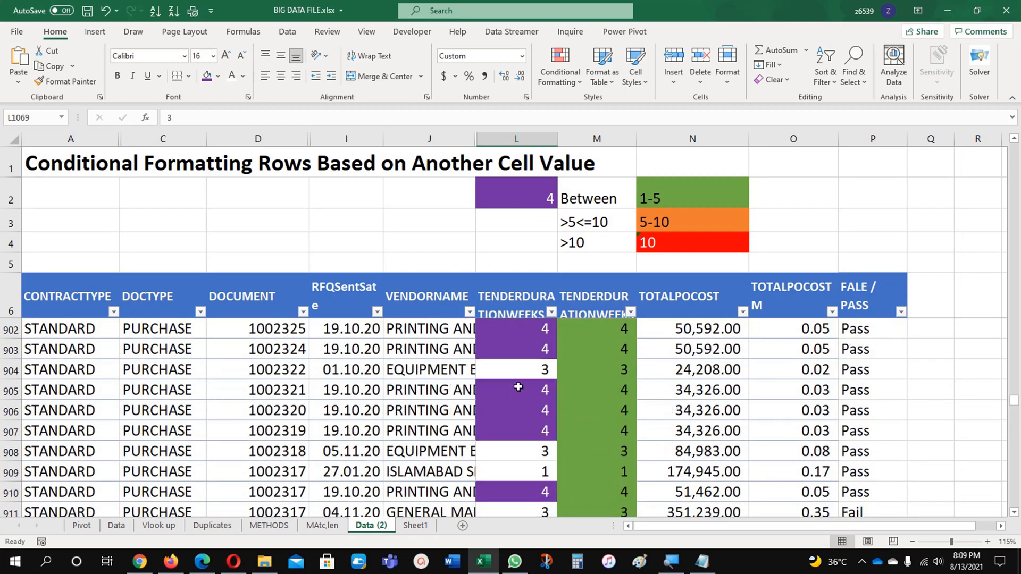
{"action": "scroll", "coordinate": [519, 387], "scroll_direction": "up", "scroll_amount": 20}
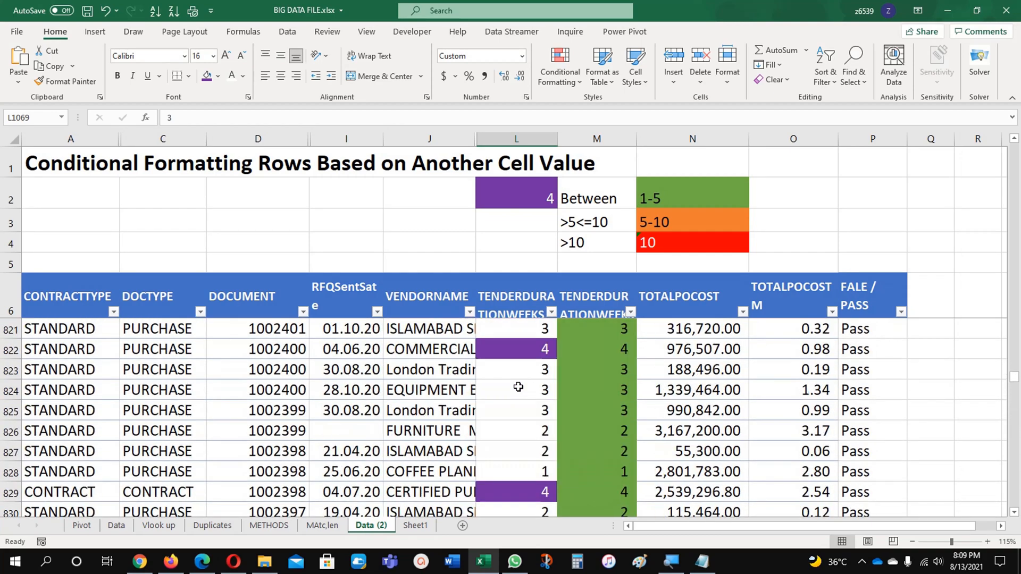
{"action": "scroll", "coordinate": [518, 387], "scroll_direction": "up", "scroll_amount": 20}
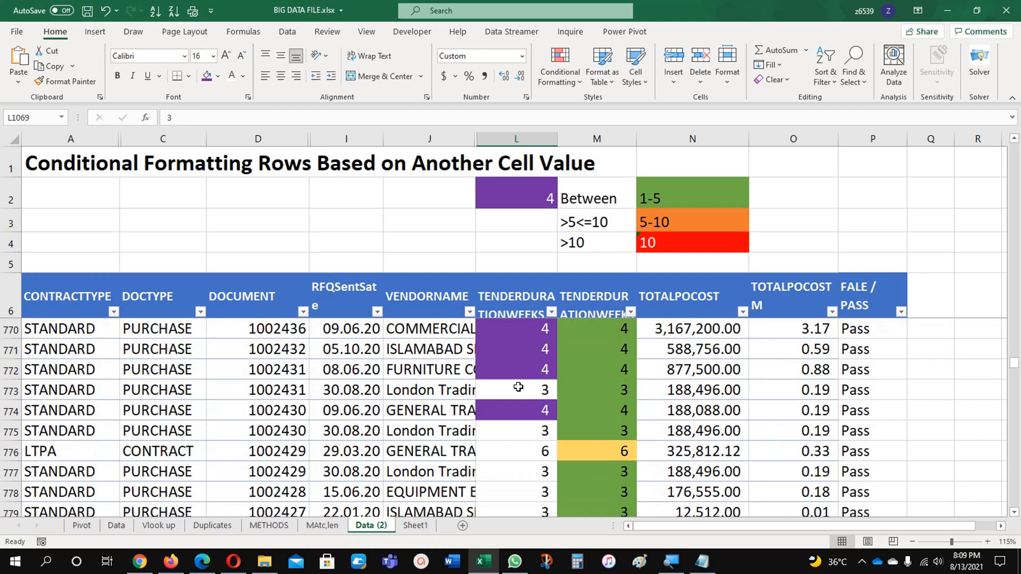
Choose 35 from cell L2's validation list
{"action": "left_click", "coordinate": [520, 240]}
{"action": "left_click", "coordinate": [524, 198]}
{"action": "left_click", "coordinate": [563, 201]}
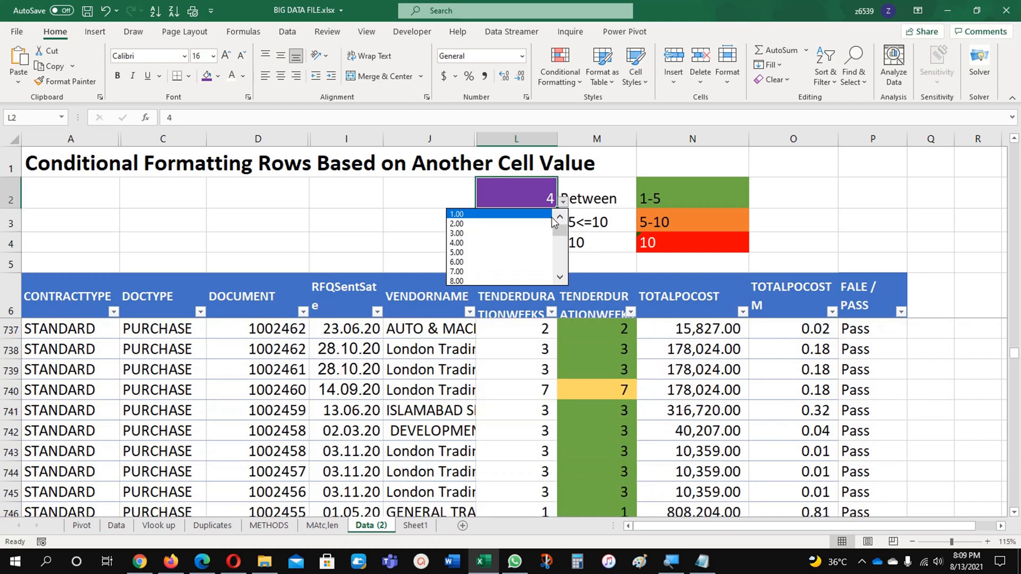
{"action": "scroll", "coordinate": [515, 258], "scroll_direction": "down", "scroll_amount": 7}
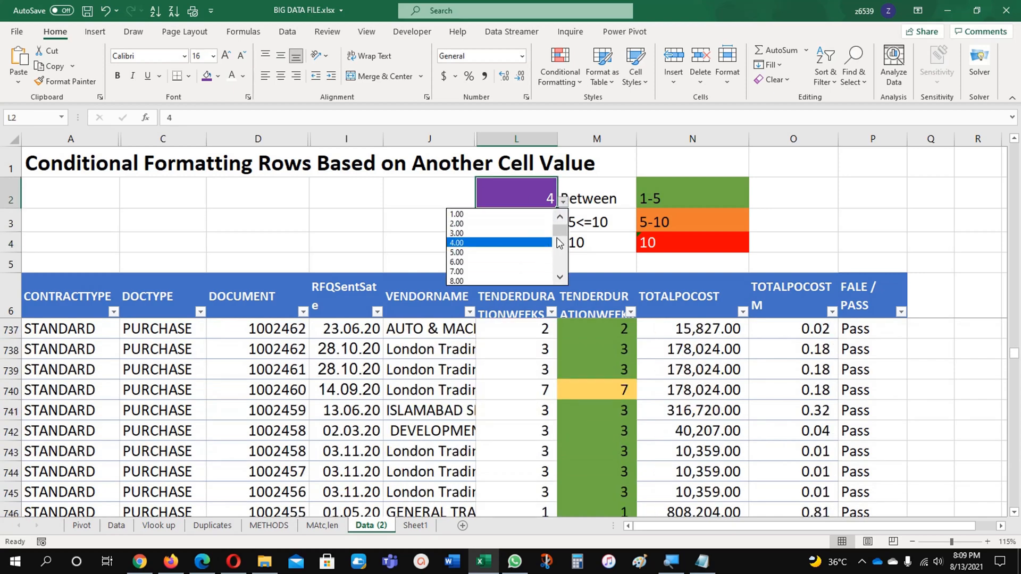
{"action": "left_click", "coordinate": [494, 272]}
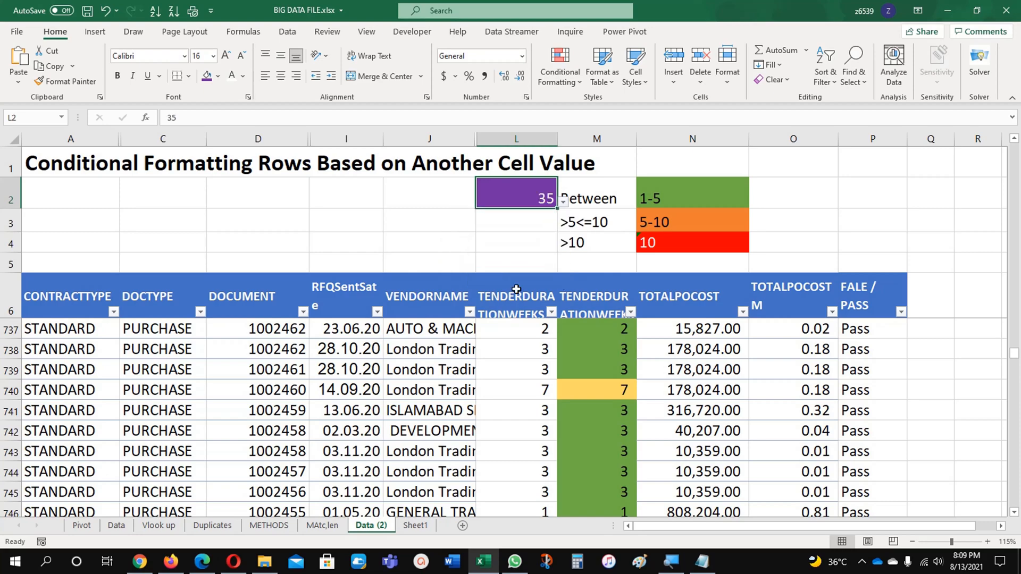
Look through column L's tender durations for cells highlighted by the value 35 in cell L2
{"action": "left_click", "coordinate": [525, 343]}
{"action": "scroll", "coordinate": [525, 343], "scroll_direction": "down", "scroll_amount": 17}
{"action": "scroll", "coordinate": [524, 343], "scroll_direction": "down", "scroll_amount": 20}
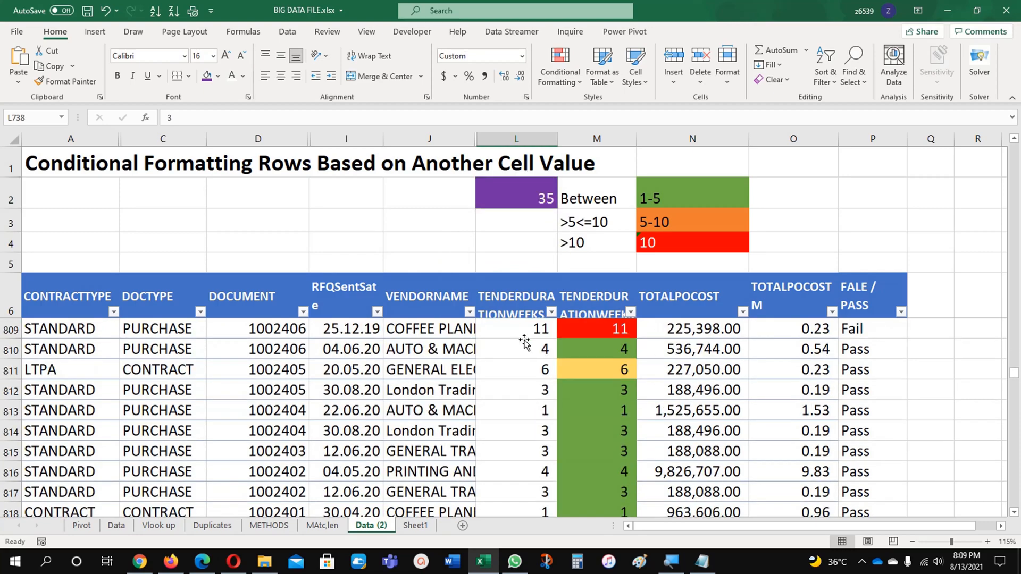
{"action": "scroll", "coordinate": [524, 343], "scroll_direction": "down", "scroll_amount": 20}
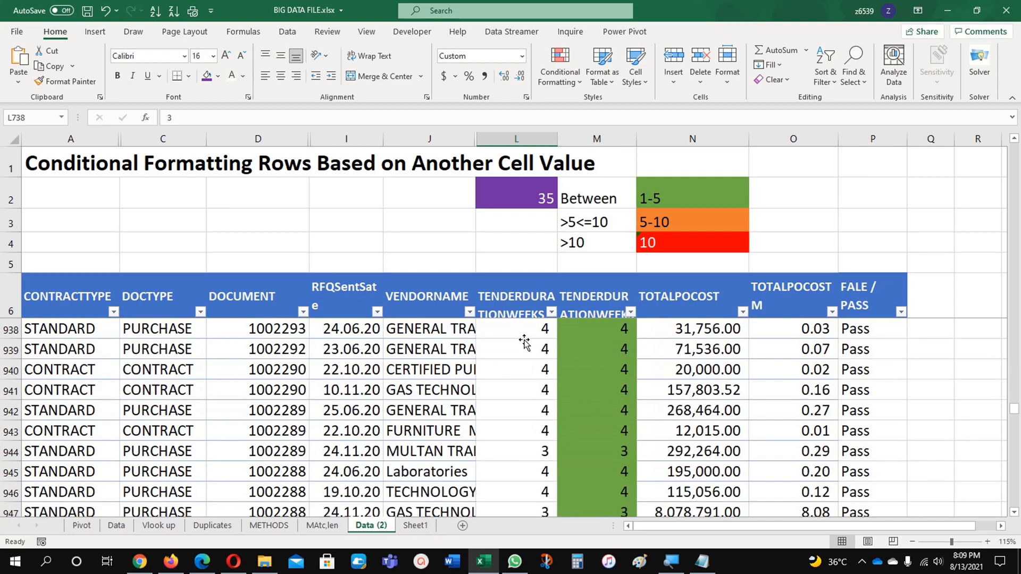
{"action": "scroll", "coordinate": [524, 343], "scroll_direction": "down", "scroll_amount": 6}
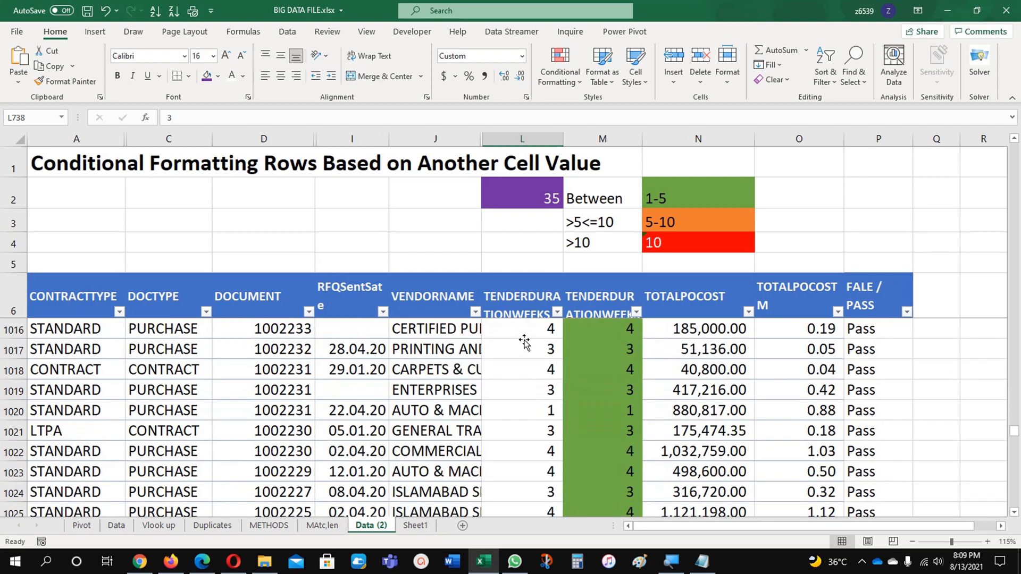
{"action": "scroll", "coordinate": [524, 343], "scroll_direction": "up", "scroll_amount": 20}
{"action": "scroll", "coordinate": [524, 343], "scroll_direction": "up", "scroll_amount": 8}
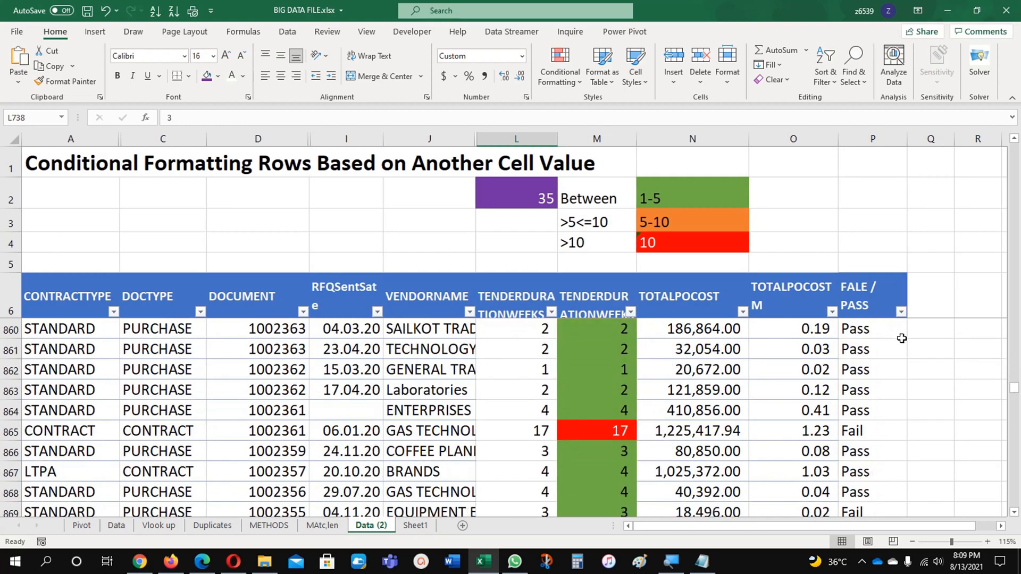
Compare the green, orange and red colouring of column M's tender durations with the range key in cells N2 to N4
{"action": "left_click_drag", "start_coordinate": [1018, 392], "coordinate": [1018, 140]}
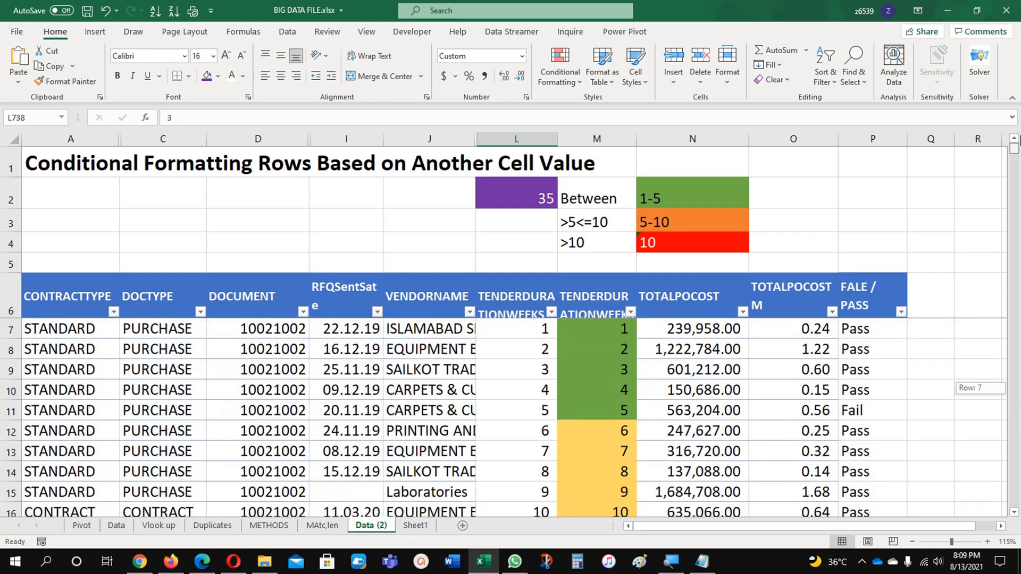
{"action": "left_click", "coordinate": [620, 331]}
{"action": "left_click_drag", "start_coordinate": [618, 331], "coordinate": [615, 410]}
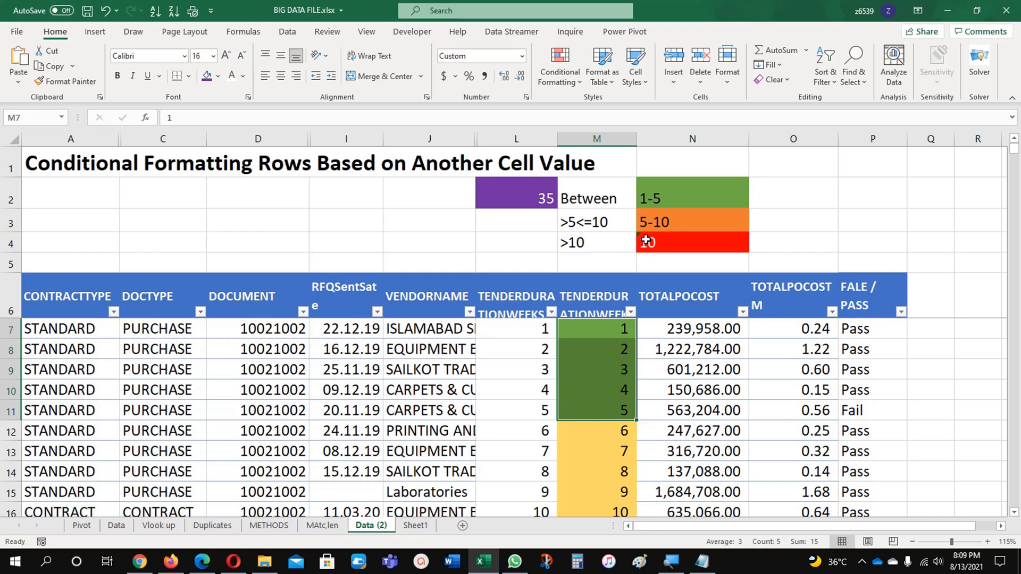
{"action": "left_click", "coordinate": [659, 223]}
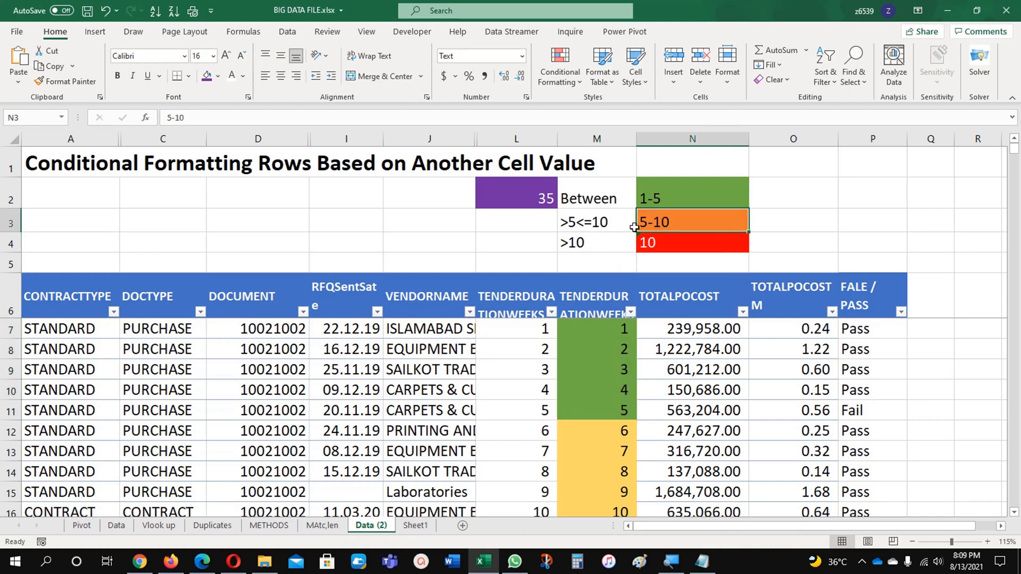
{"action": "left_click", "coordinate": [612, 430]}
{"action": "scroll", "coordinate": [612, 432], "scroll_direction": "down", "scroll_amount": 2}
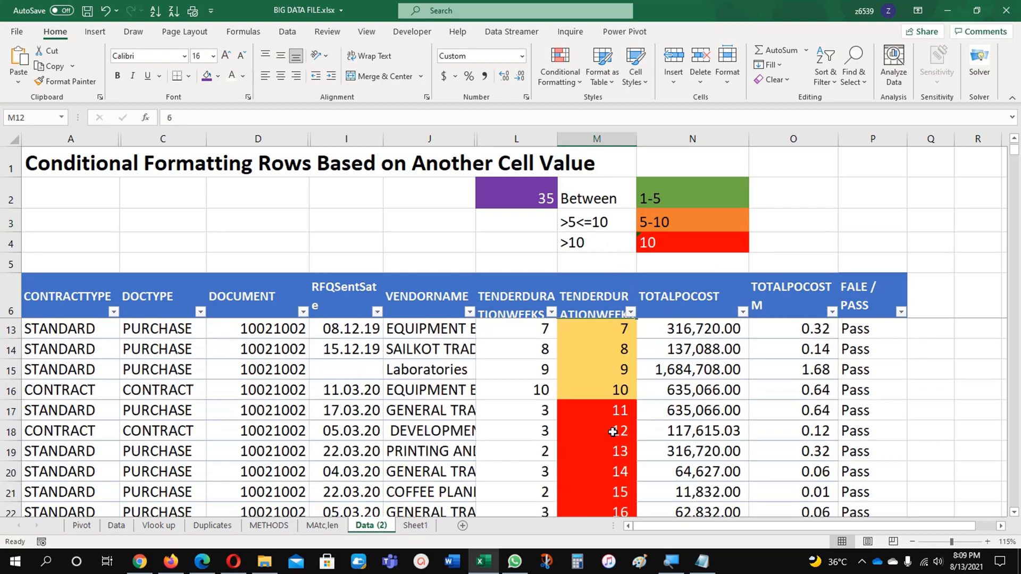
{"action": "scroll", "coordinate": [612, 432], "scroll_direction": "down", "scroll_amount": 1}
{"action": "left_click", "coordinate": [674, 246]}
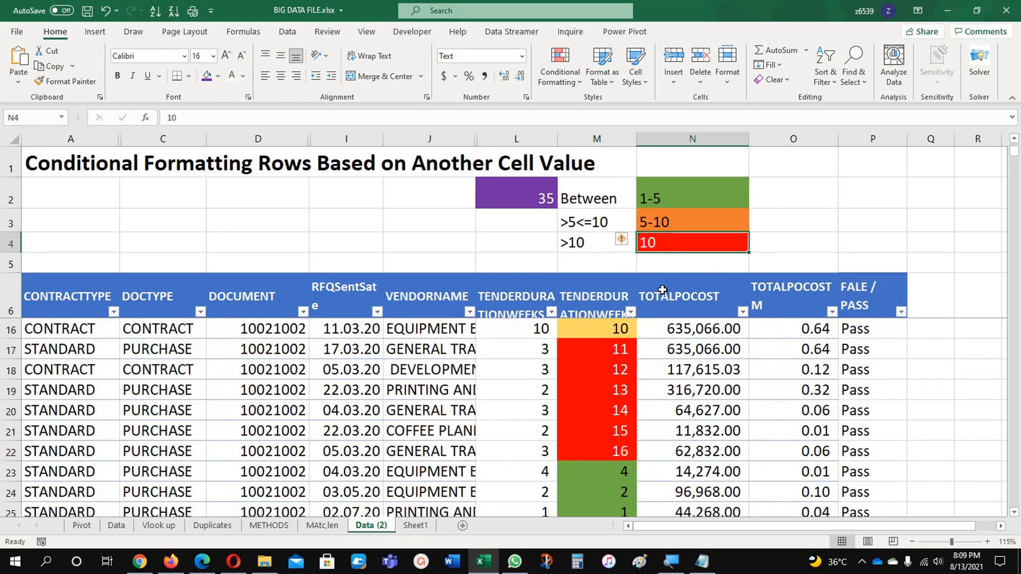
{"action": "scroll", "coordinate": [616, 391], "scroll_direction": "down", "scroll_amount": 1}
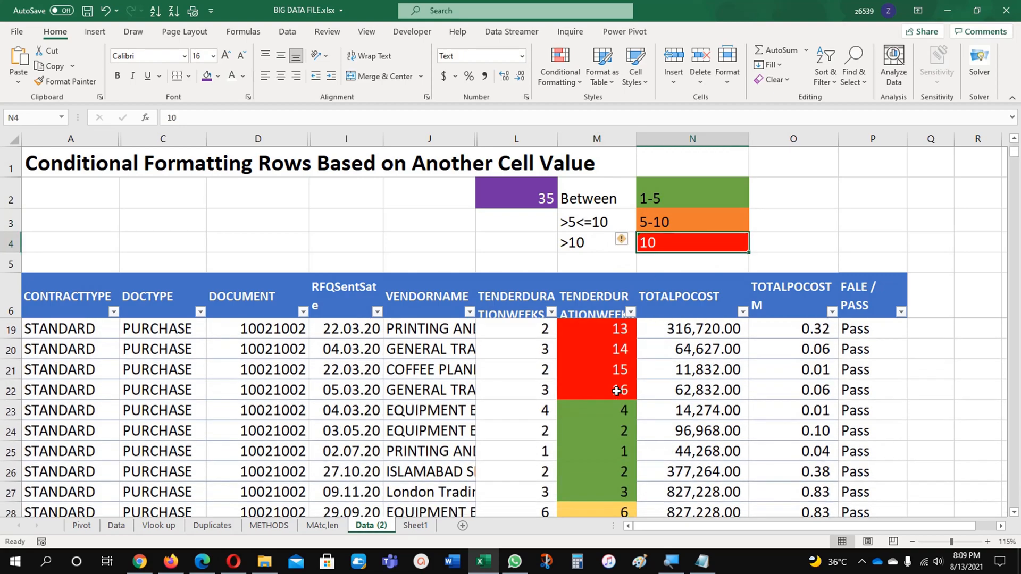
{"action": "scroll", "coordinate": [616, 391], "scroll_direction": "up", "scroll_amount": 4}
{"action": "scroll", "coordinate": [617, 391], "scroll_direction": "down", "scroll_amount": 1}
{"action": "scroll", "coordinate": [616, 390], "scroll_direction": "up", "scroll_amount": 1}
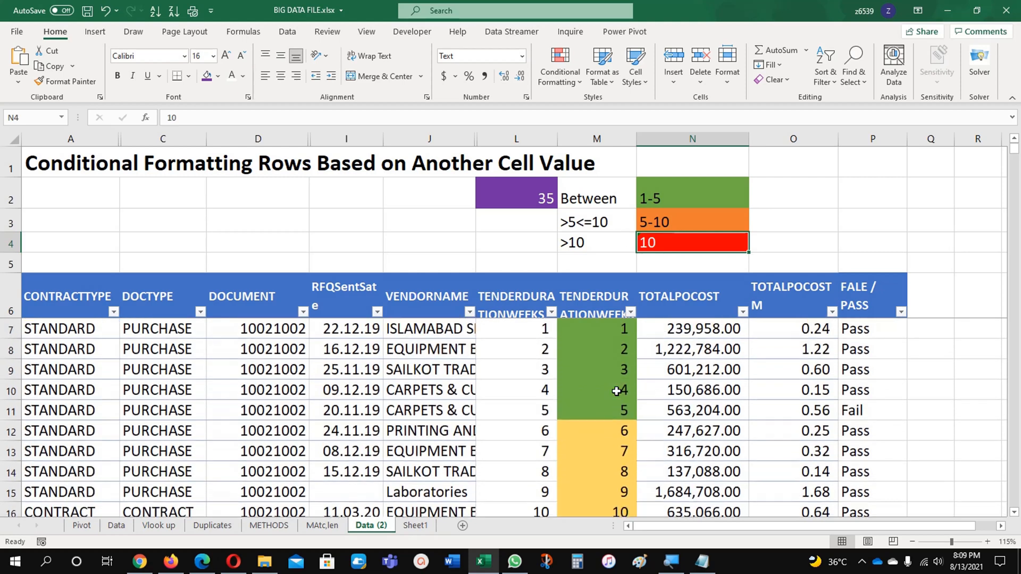
Open the list of conditional formatting rules that apply to cell M7
{"action": "left_click", "coordinate": [599, 330]}
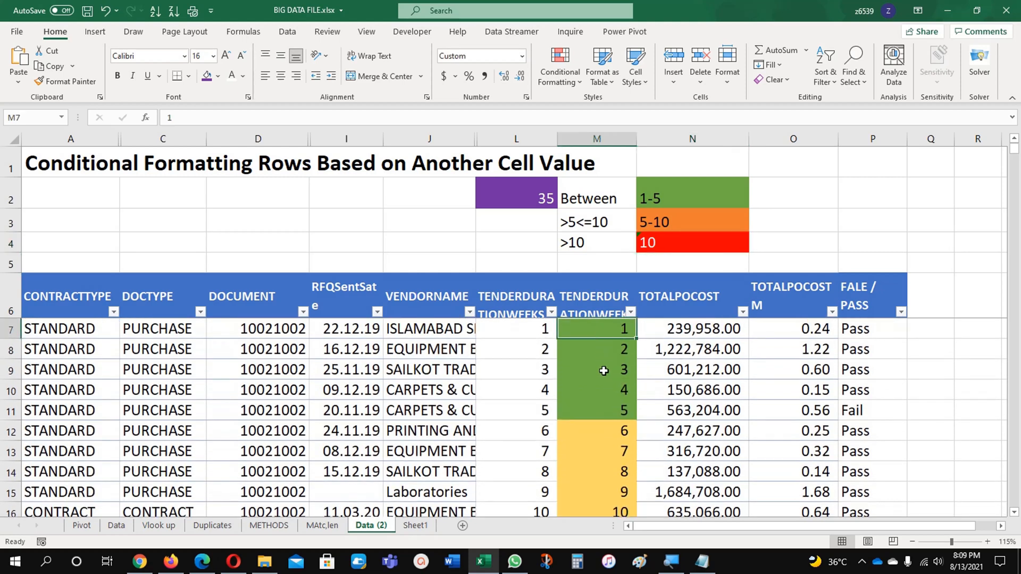
{"action": "left_click", "coordinate": [554, 74]}
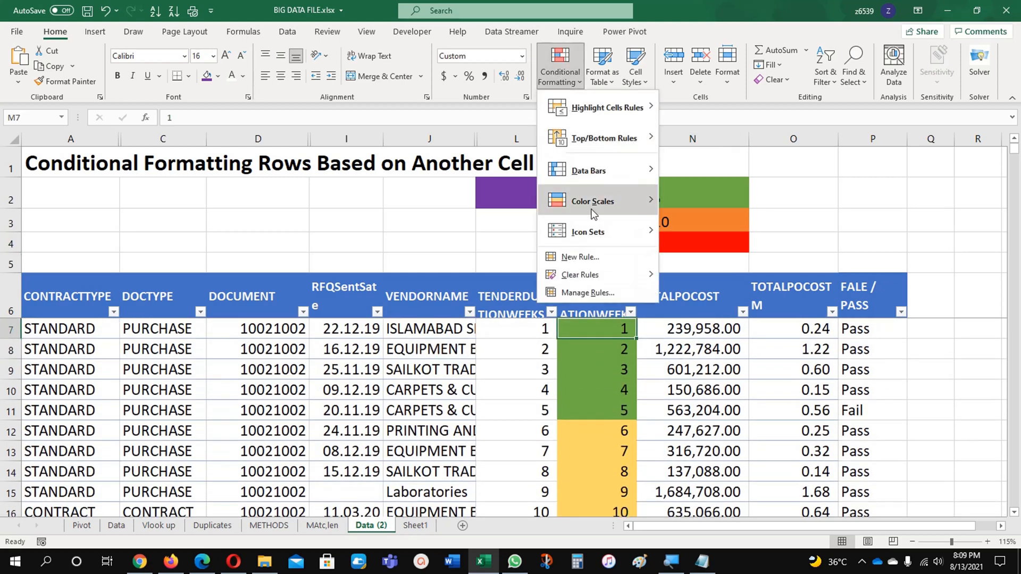
{"action": "left_click", "coordinate": [582, 287]}
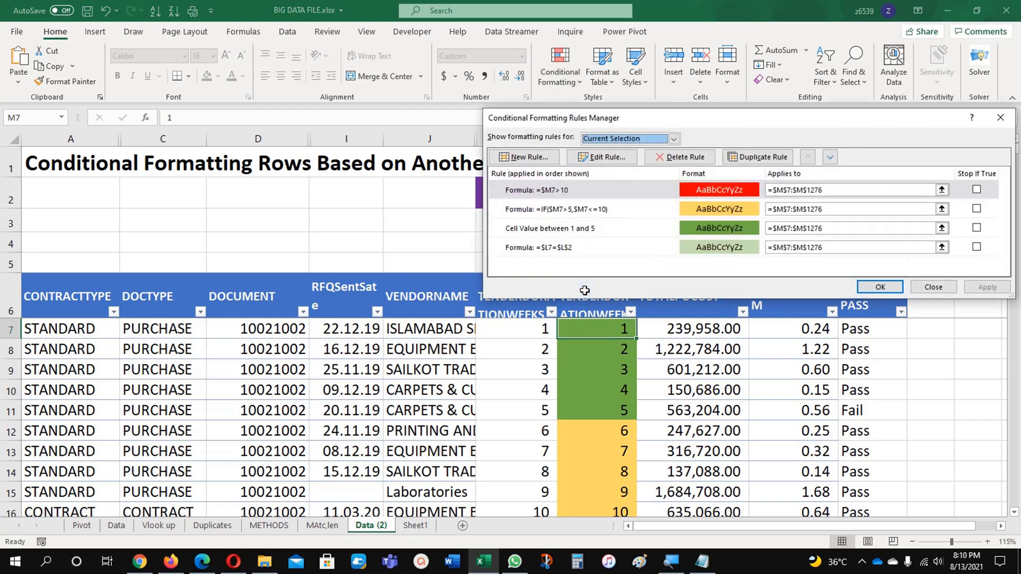
Delete all four conditional formatting rules that apply to column M's tender durations
{"action": "left_click", "coordinate": [599, 195]}
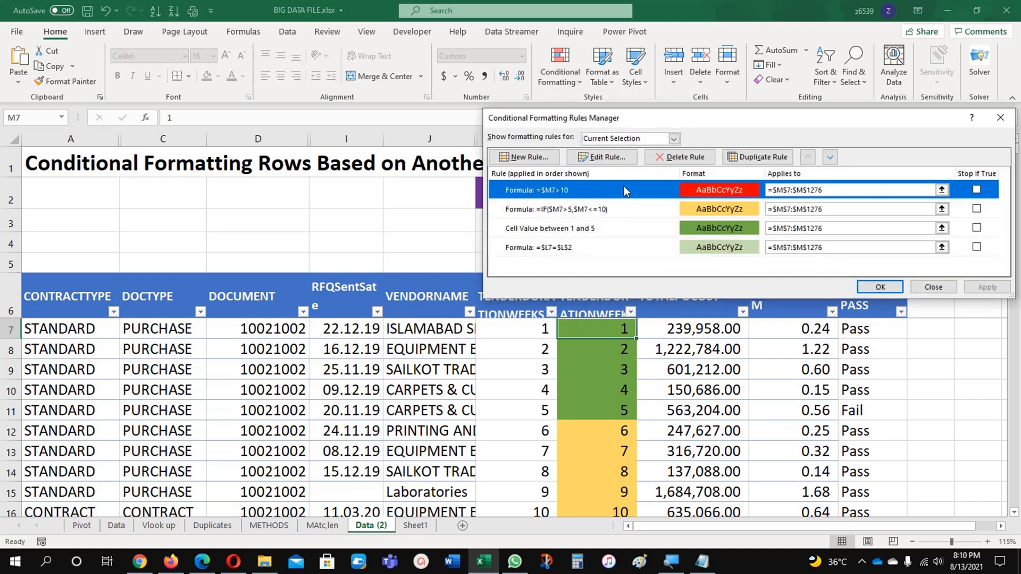
{"action": "left_click", "coordinate": [673, 161]}
{"action": "left_click", "coordinate": [673, 161]}
{"action": "left_click", "coordinate": [673, 161]}
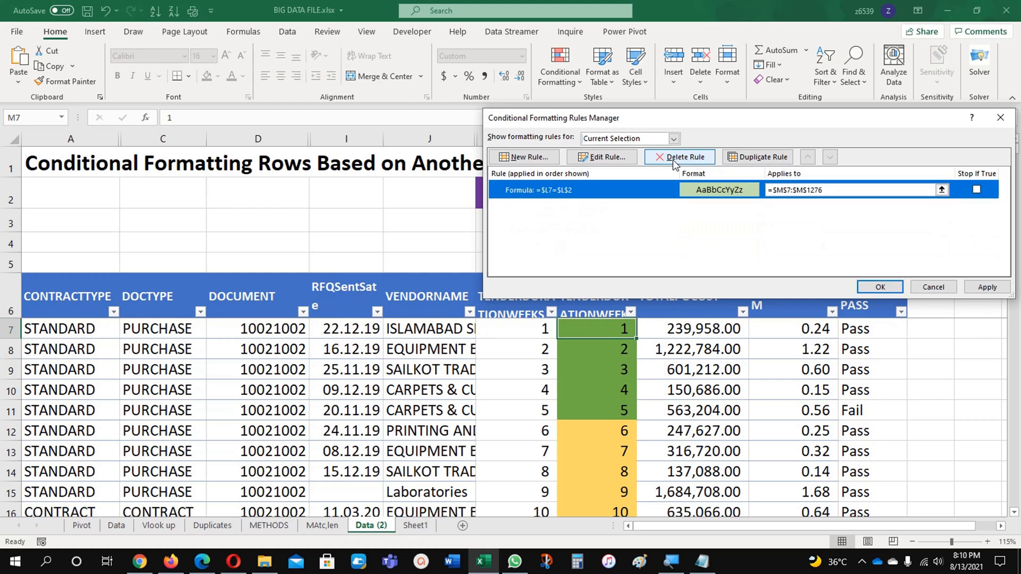
{"action": "left_click", "coordinate": [673, 161]}
Show the whole worksheet's rules, delete the =$L7=$L$2 rule on column L, and apply the deletions
{"action": "left_click", "coordinate": [673, 138]}
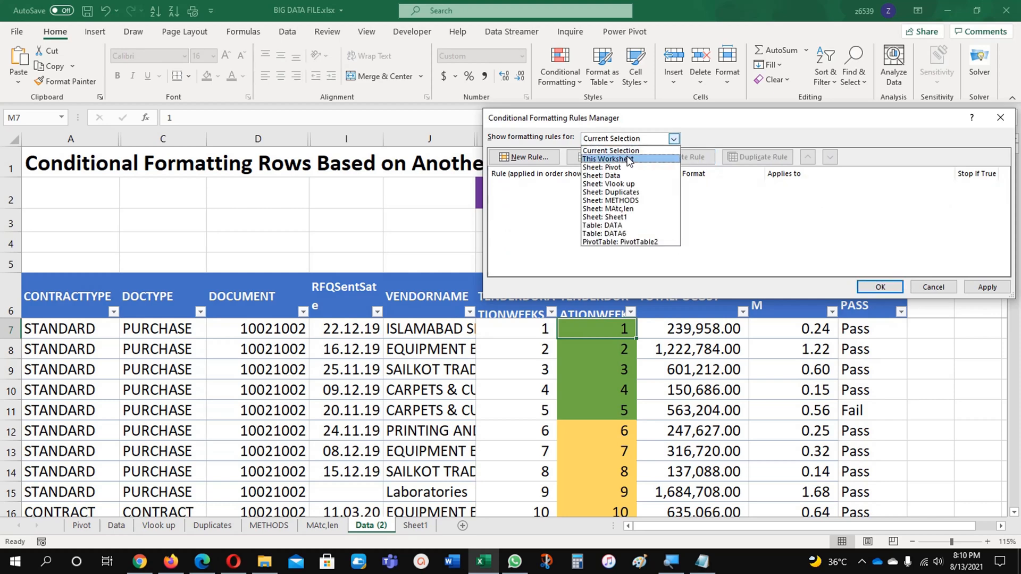
{"action": "left_click", "coordinate": [636, 158]}
{"action": "left_click", "coordinate": [646, 189]}
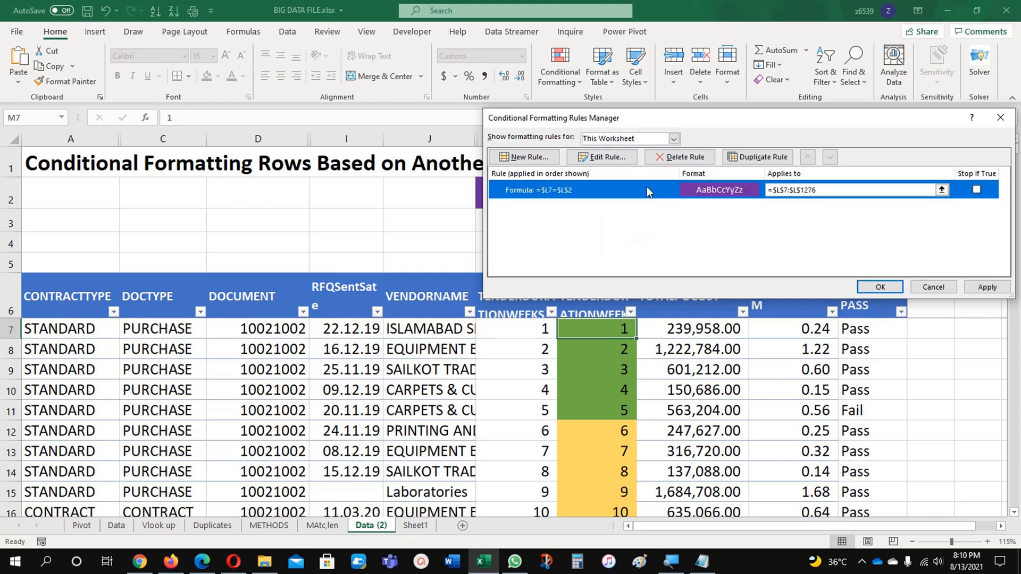
{"action": "left_click", "coordinate": [666, 161]}
{"action": "left_click", "coordinate": [880, 287]}
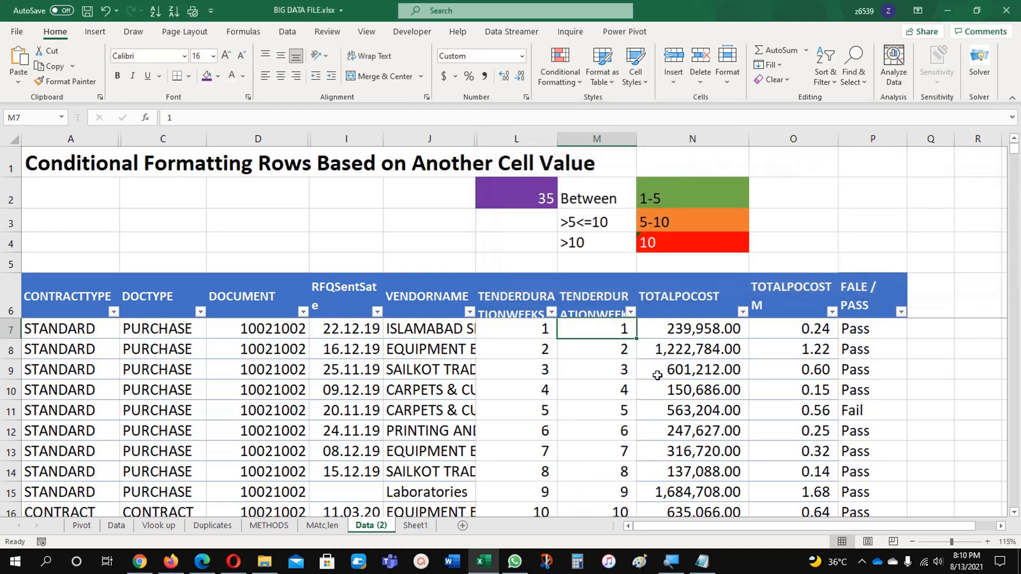
Start a formula-based conditional formatting rule for cell M7 with the formula =if($M$7>=1,$M$7<=5)
{"action": "left_click", "coordinate": [620, 389]}
{"action": "left_click", "coordinate": [562, 62]}
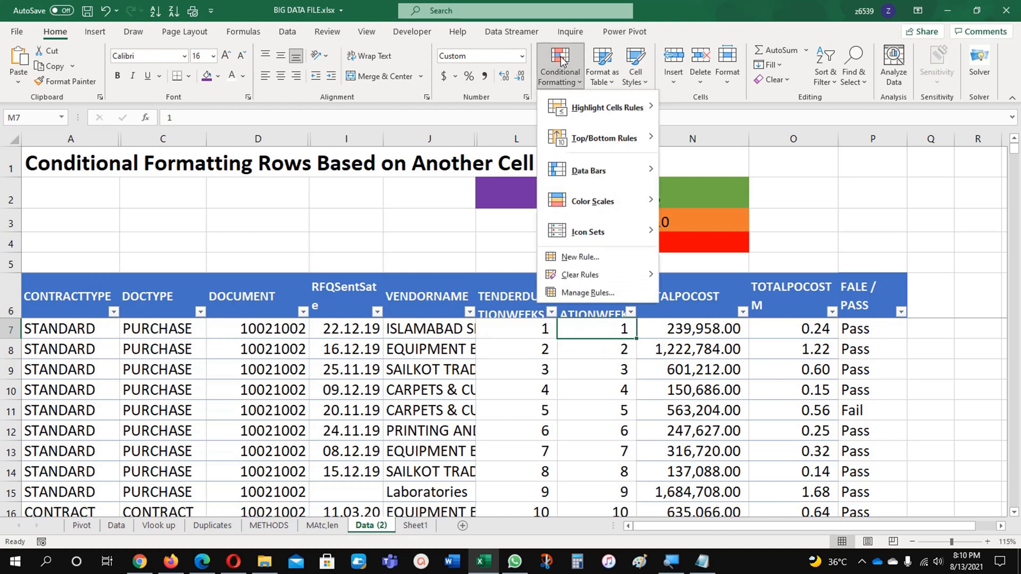
{"action": "left_click", "coordinate": [591, 259]}
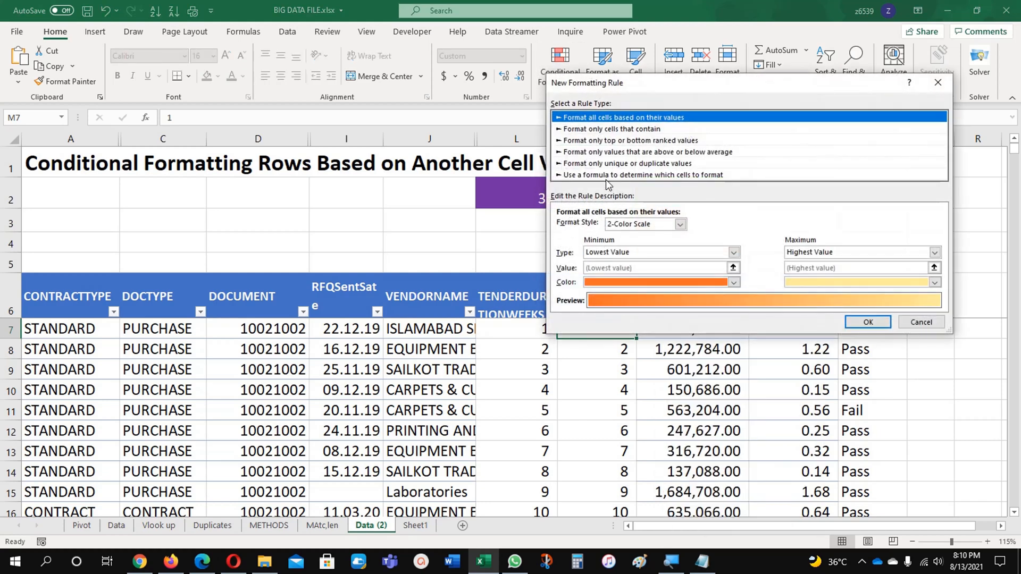
{"action": "left_click", "coordinate": [605, 177]}
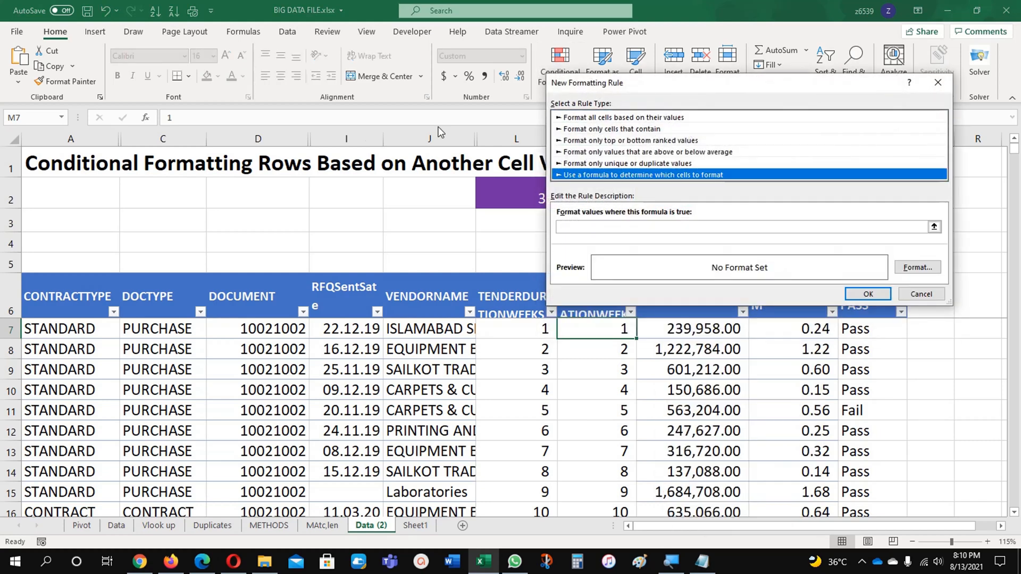
{"action": "left_click_drag", "start_coordinate": [692, 82], "coordinate": [251, 103]}
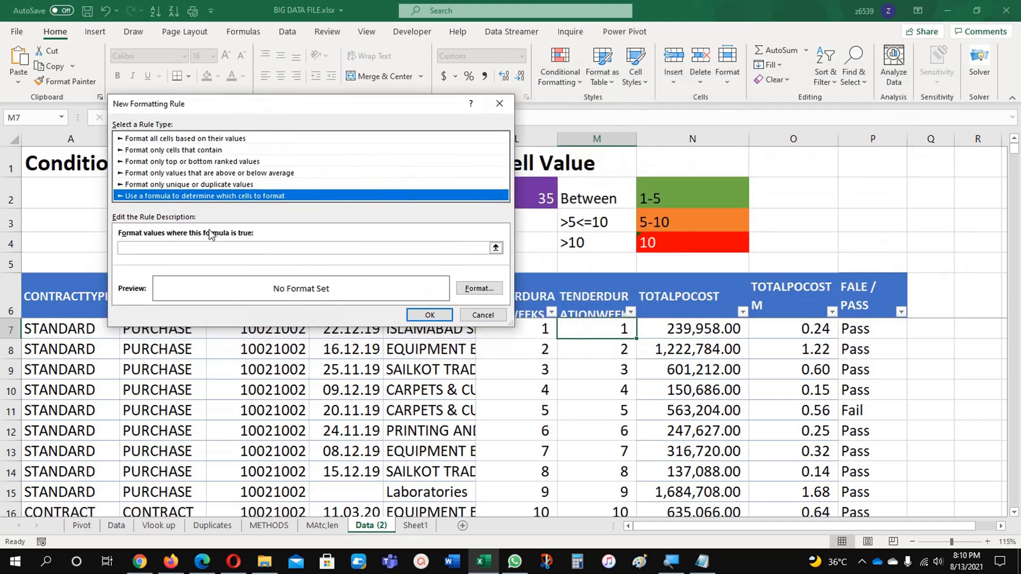
{"action": "left_click", "coordinate": [205, 247]}
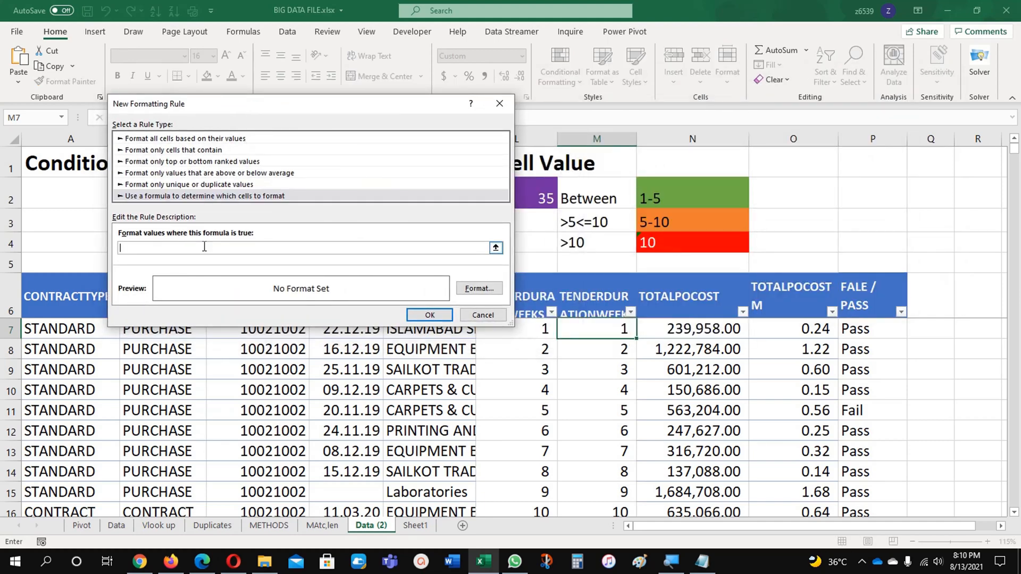
{"action": "type", "text": "=if("}
{"action": "left_click", "coordinate": [590, 331]}
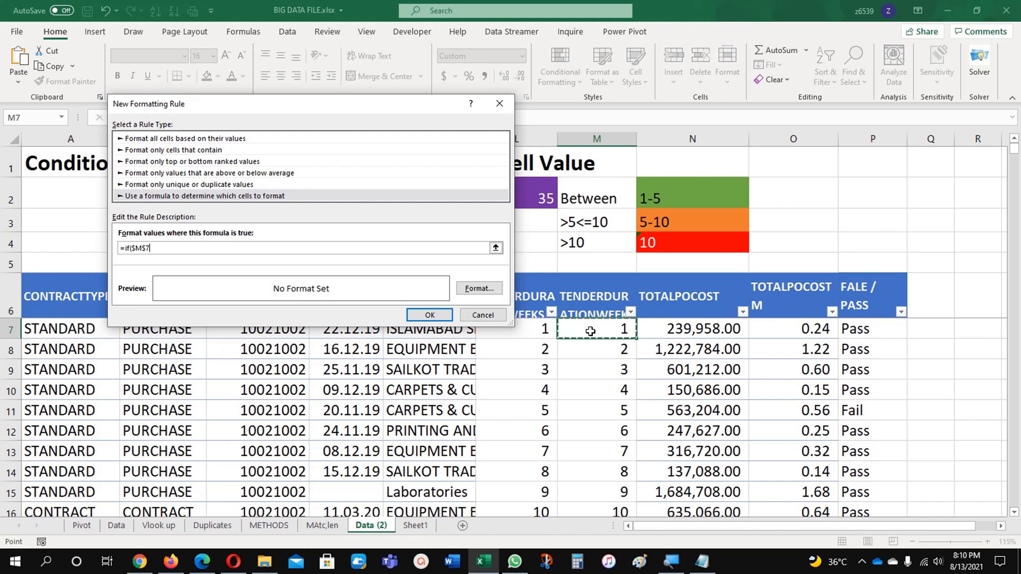
{"action": "type", "text": ">=1,"}
{"action": "left_click", "coordinate": [590, 331]}
{"action": "type", "text": "<"}
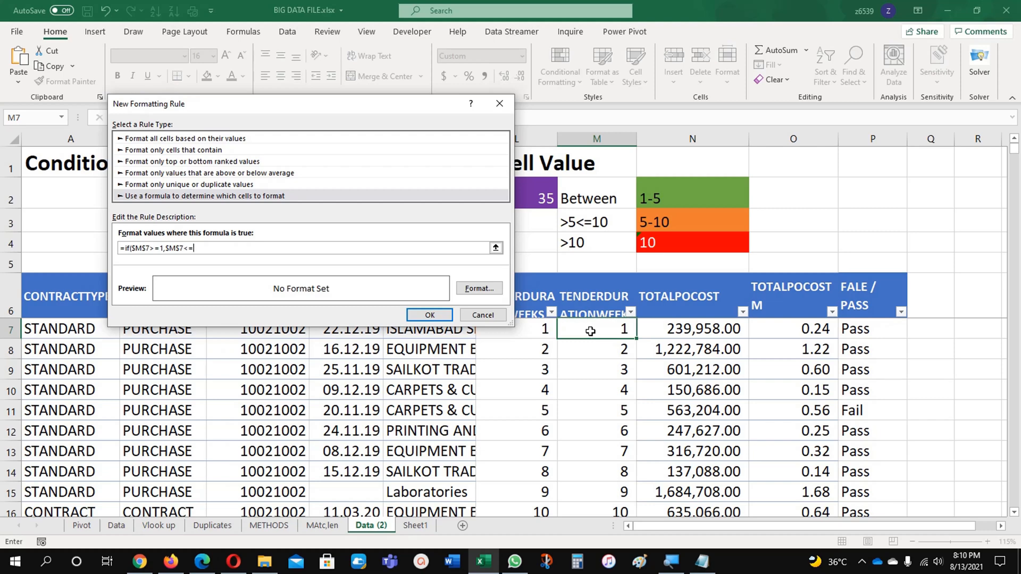
{"action": "type", "text": "=5"}
Give the 1 to 5 rule a green fill and save it
{"action": "left_click", "coordinate": [468, 290]}
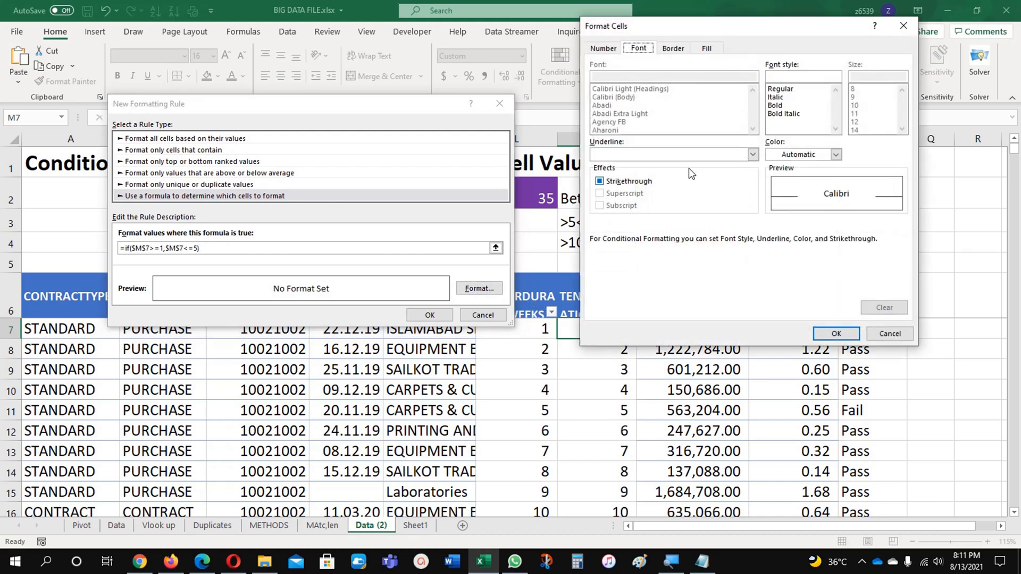
{"action": "left_click", "coordinate": [703, 52]}
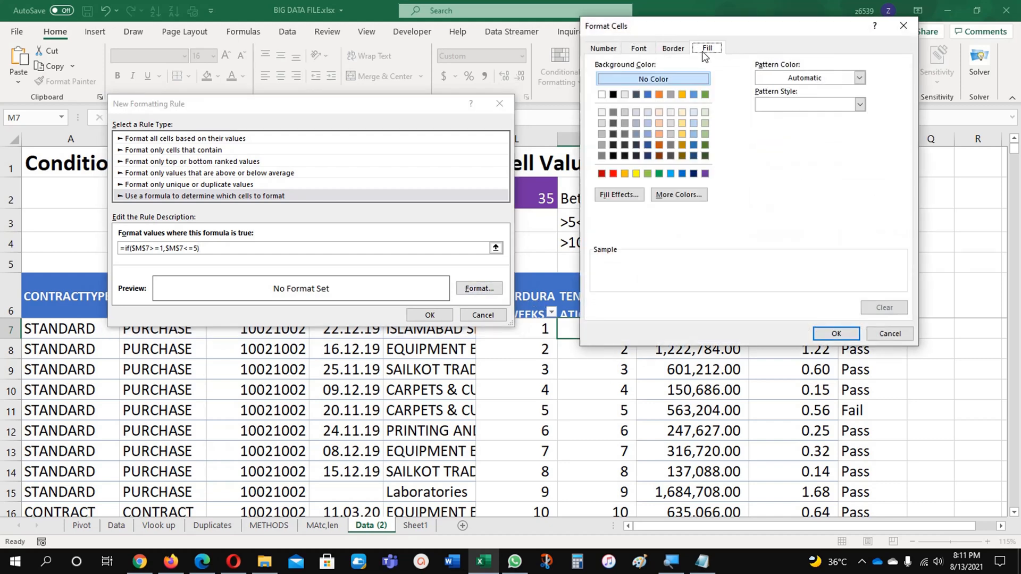
{"action": "left_click", "coordinate": [705, 94]}
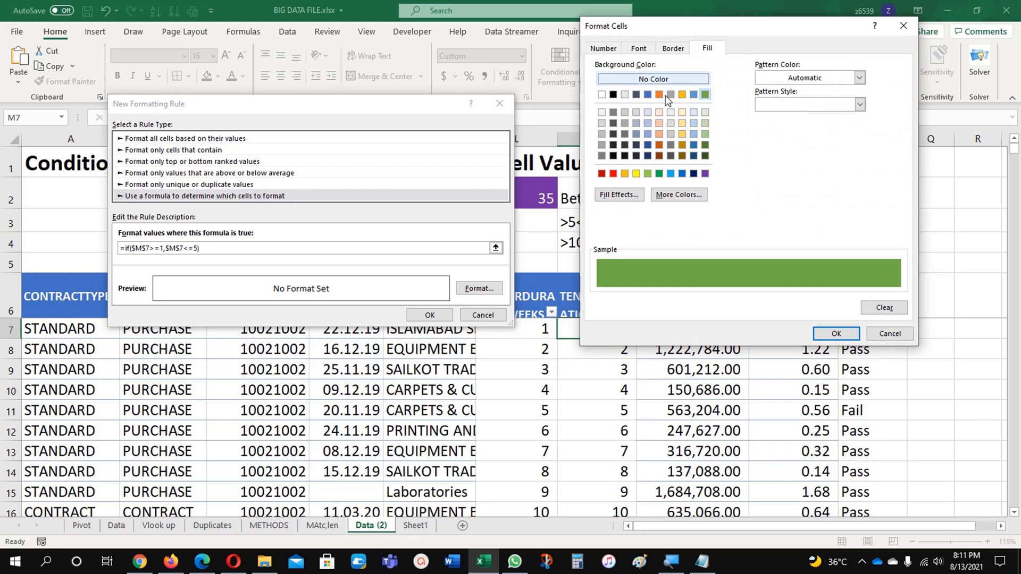
{"action": "left_click", "coordinate": [830, 333]}
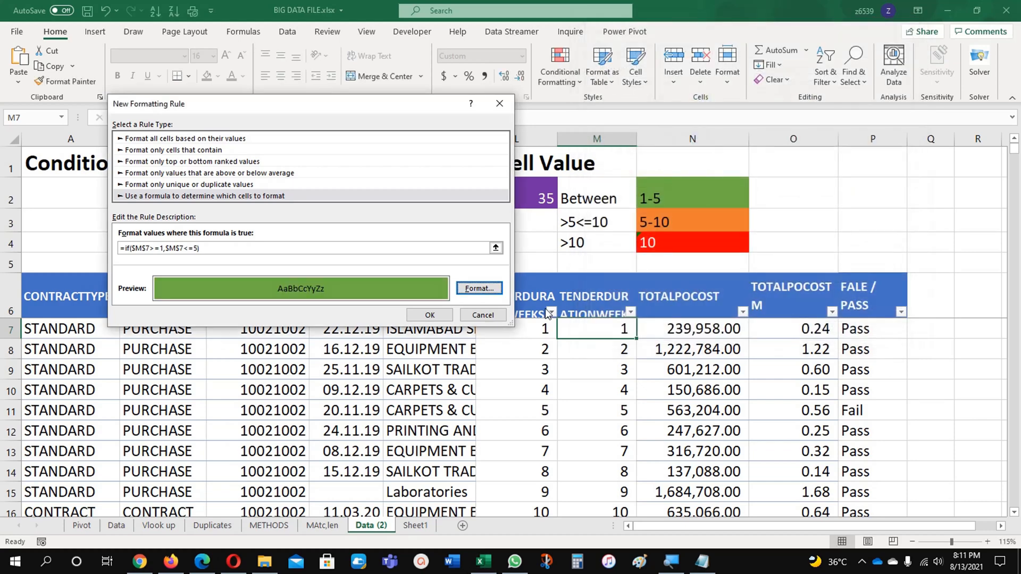
{"action": "left_click", "coordinate": [425, 314]}
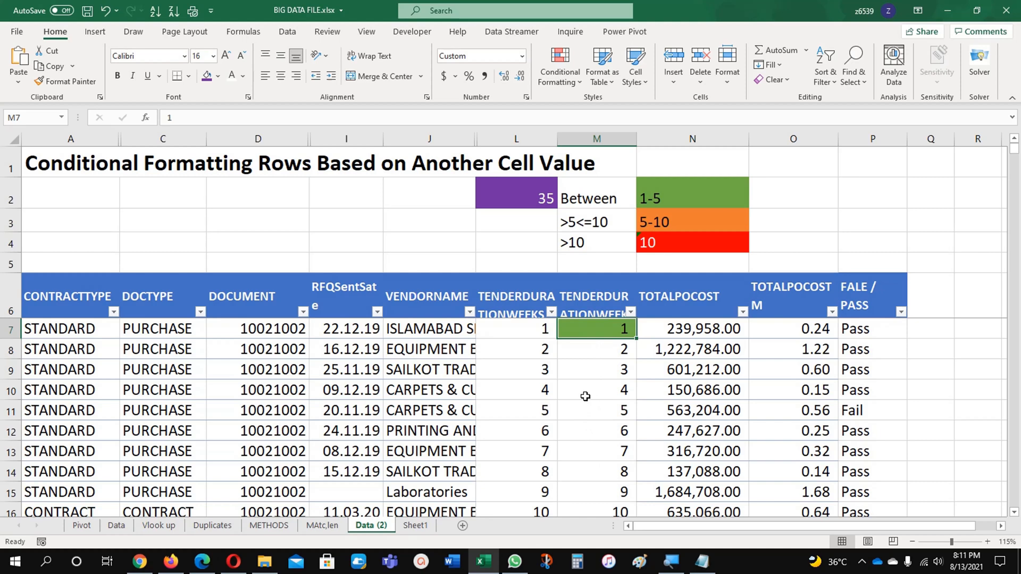
Start another formula-based rule for cell M7 with the formula =if($M$7>5,$M$7<=10)
{"action": "left_click", "coordinate": [560, 77]}
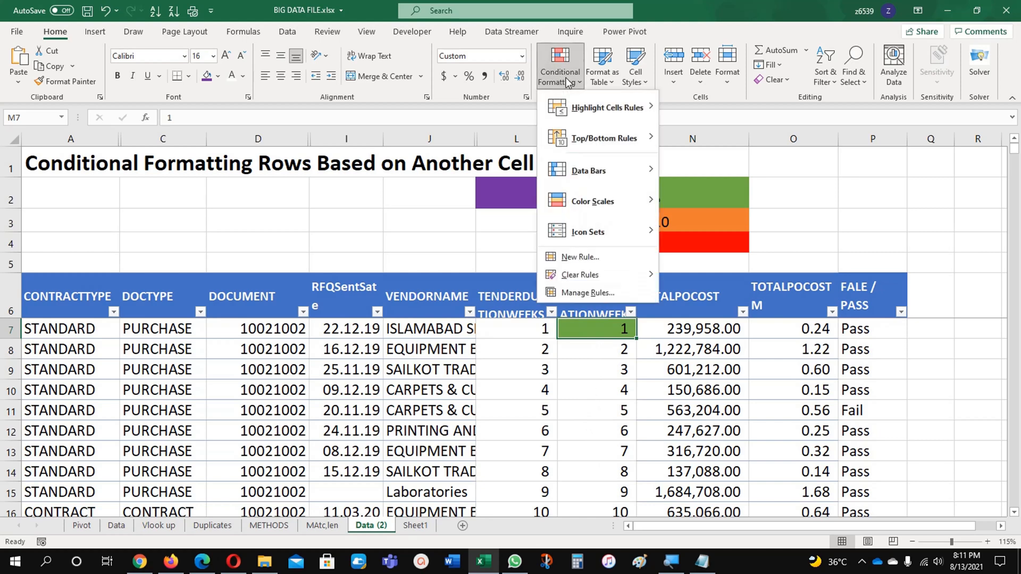
{"action": "left_click", "coordinate": [581, 256]}
{"action": "left_click", "coordinate": [225, 182]}
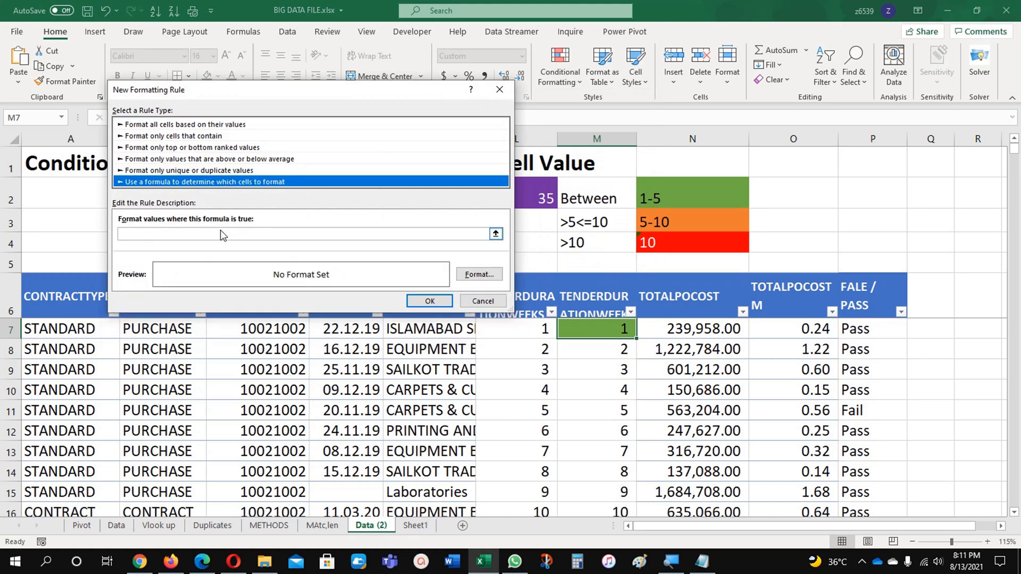
{"action": "left_click", "coordinate": [212, 235]}
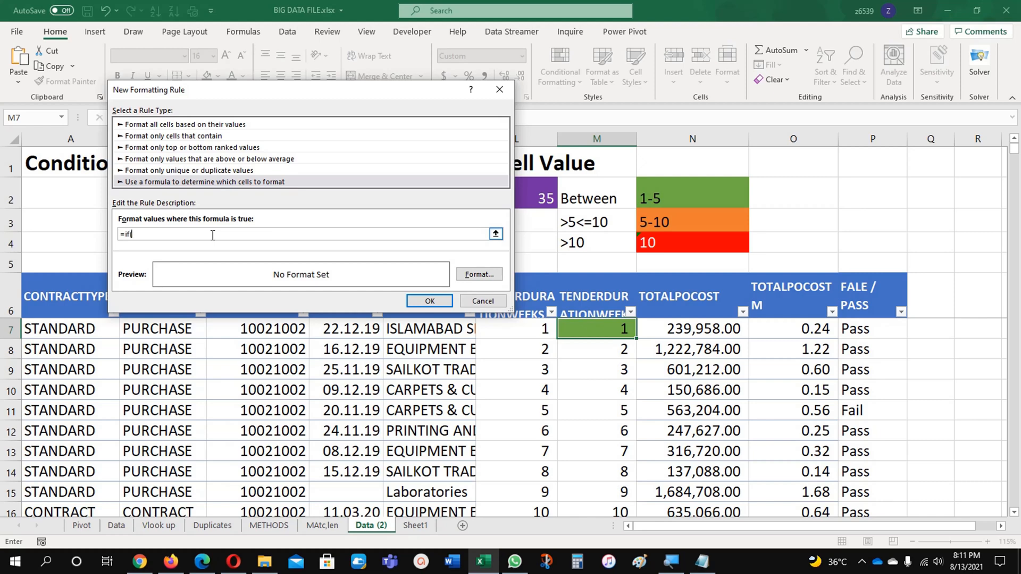
{"action": "left_click", "coordinate": [585, 333]}
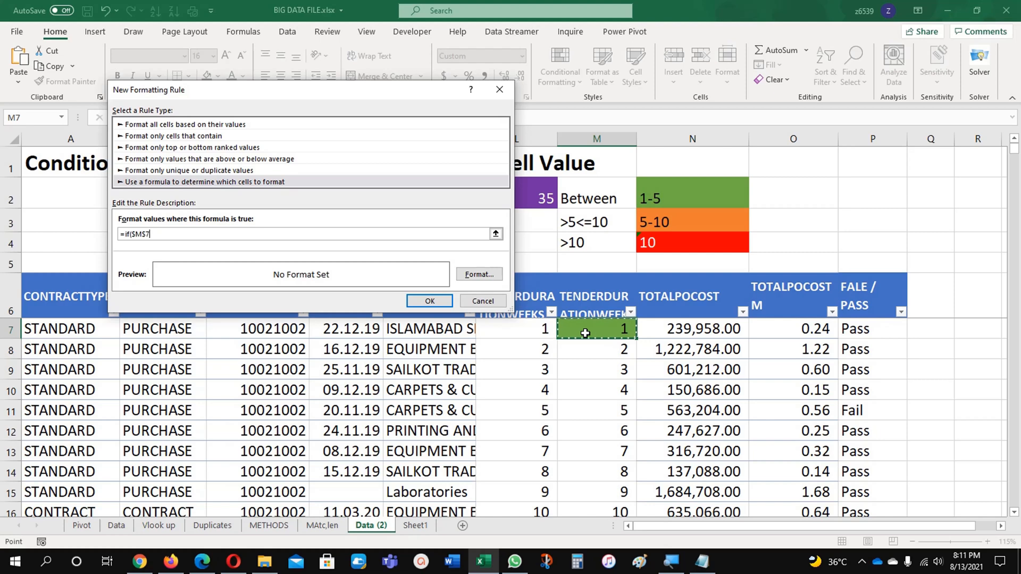
{"action": "type", "text": ">5,"}
{"action": "left_click", "coordinate": [585, 333]}
{"action": "type", "text": "<=10"}
Give the rule for durations above 5 and up to 10 an orange fill and save it
{"action": "left_click", "coordinate": [493, 274]}
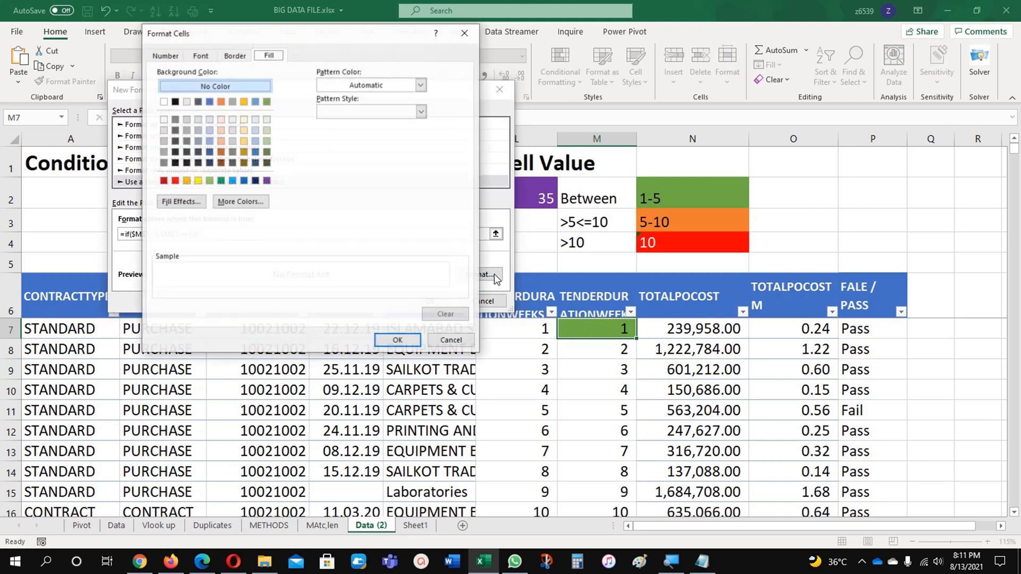
{"action": "left_click", "coordinate": [244, 102]}
{"action": "left_click", "coordinate": [221, 102]}
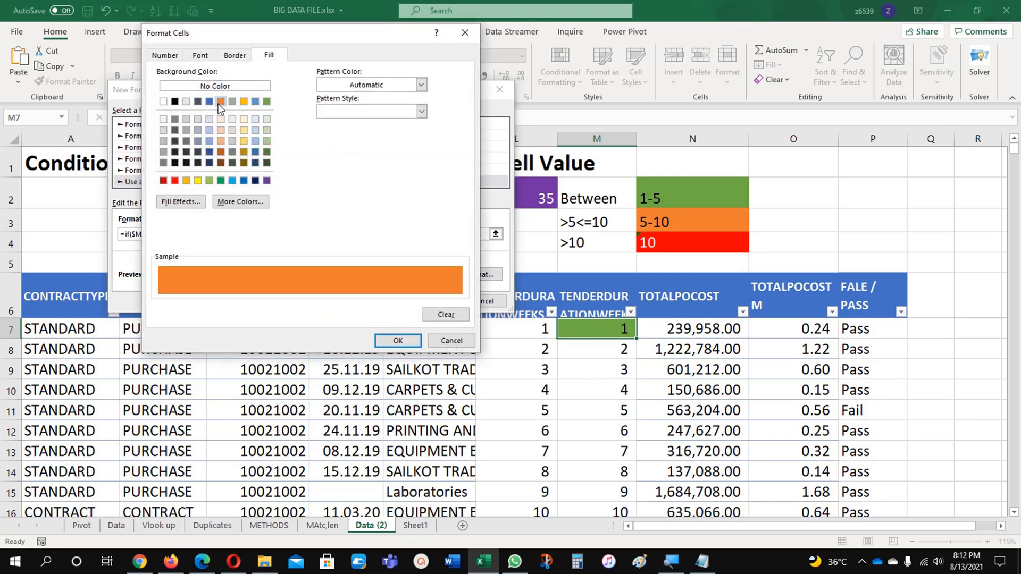
{"action": "left_click", "coordinate": [397, 342]}
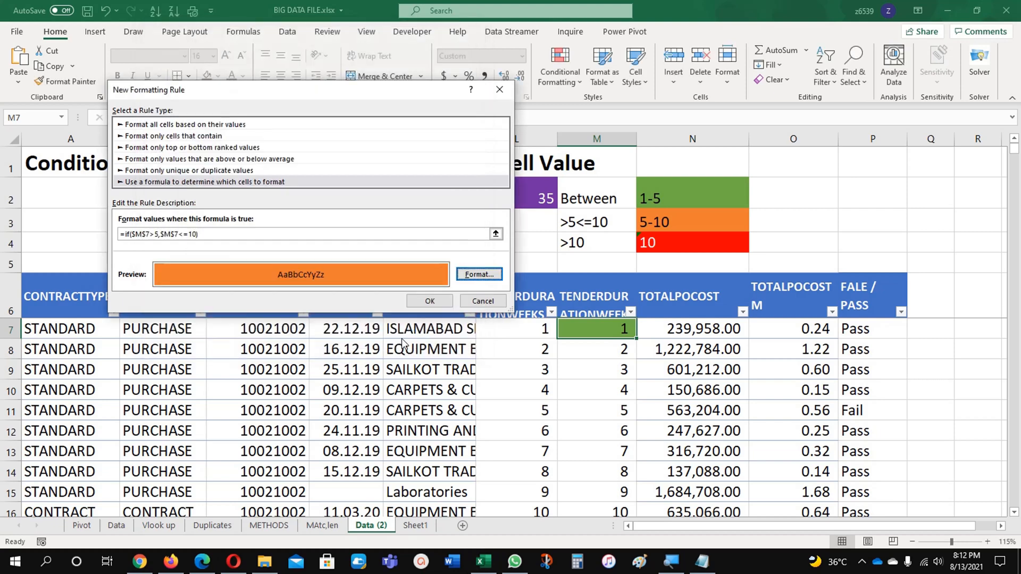
{"action": "left_click", "coordinate": [416, 298]}
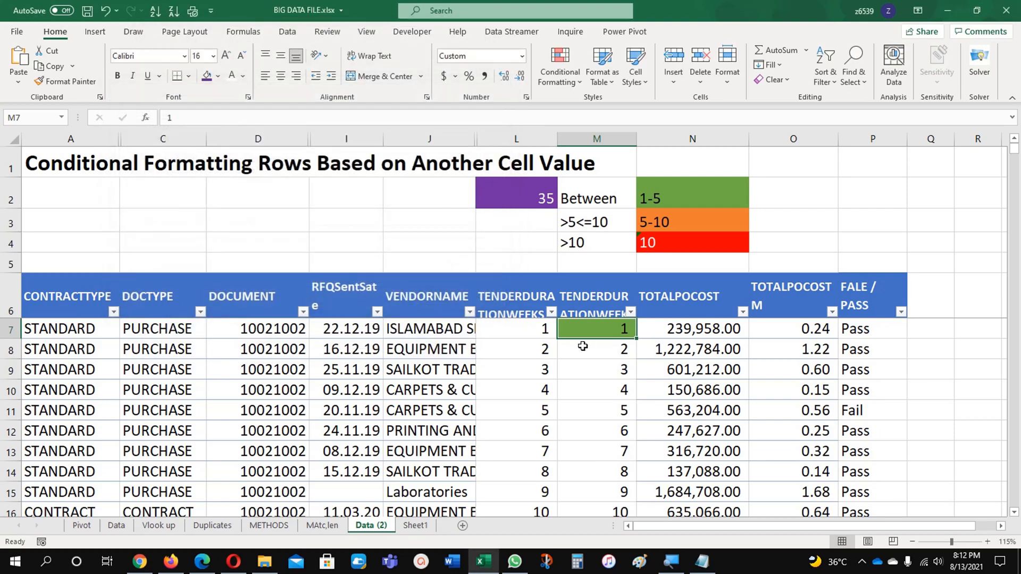
{"action": "key", "text": "Down"}
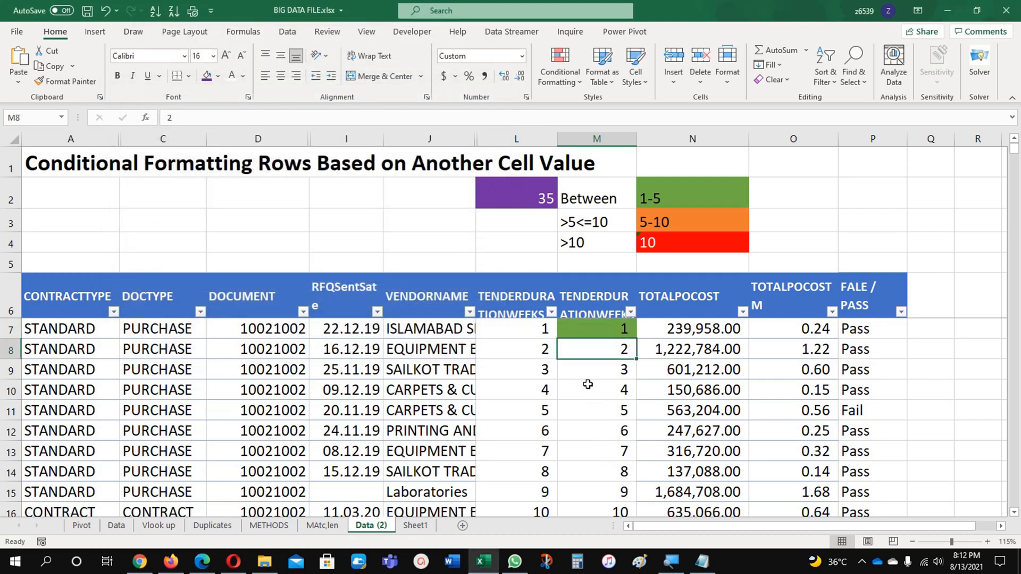
Start a third formula-based rule for cell M7 with the formula =$M7>10, keeping only the column reference absolute
{"action": "left_click", "coordinate": [591, 333]}
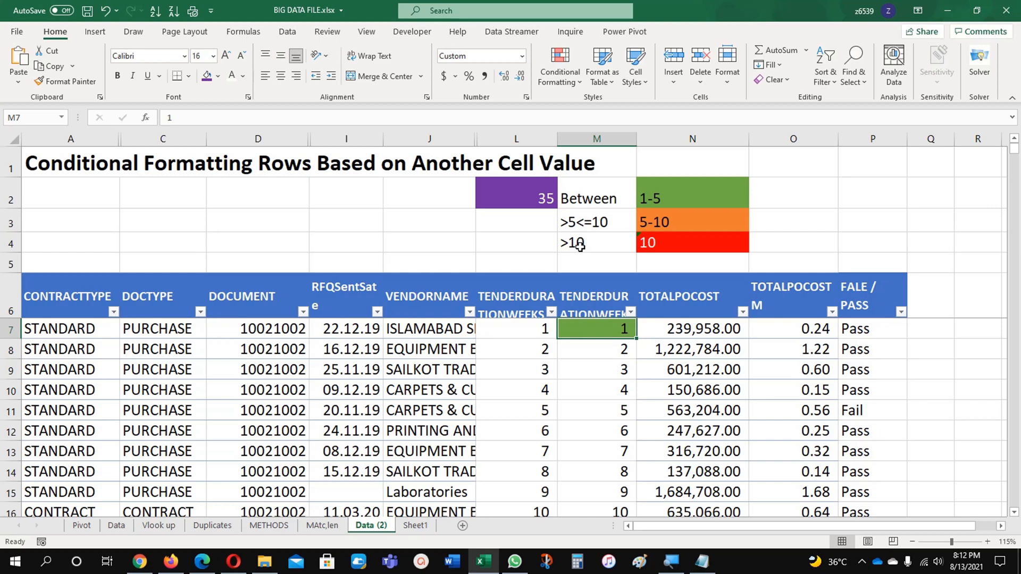
{"action": "left_click", "coordinate": [560, 67]}
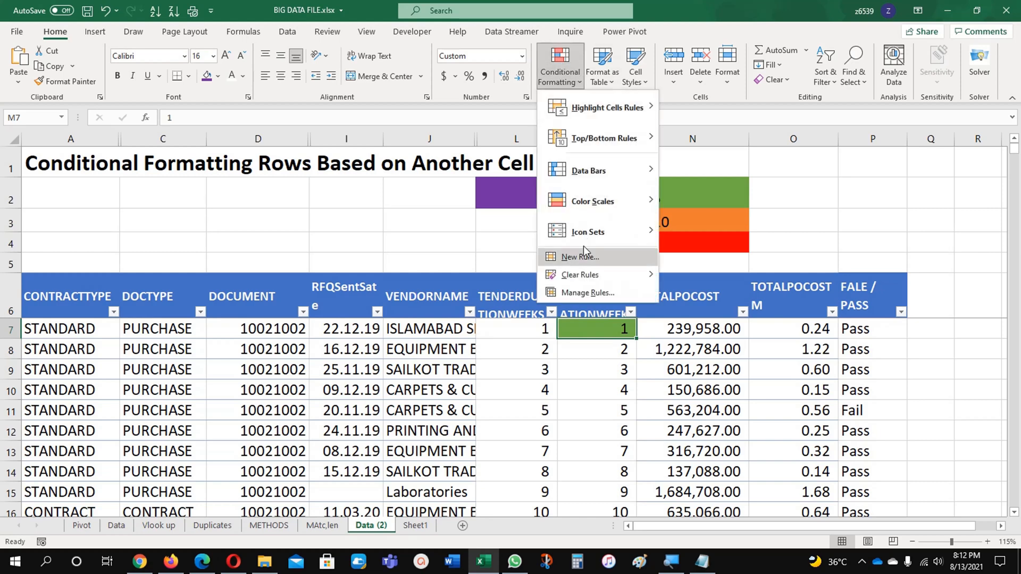
{"action": "left_click", "coordinate": [585, 259]}
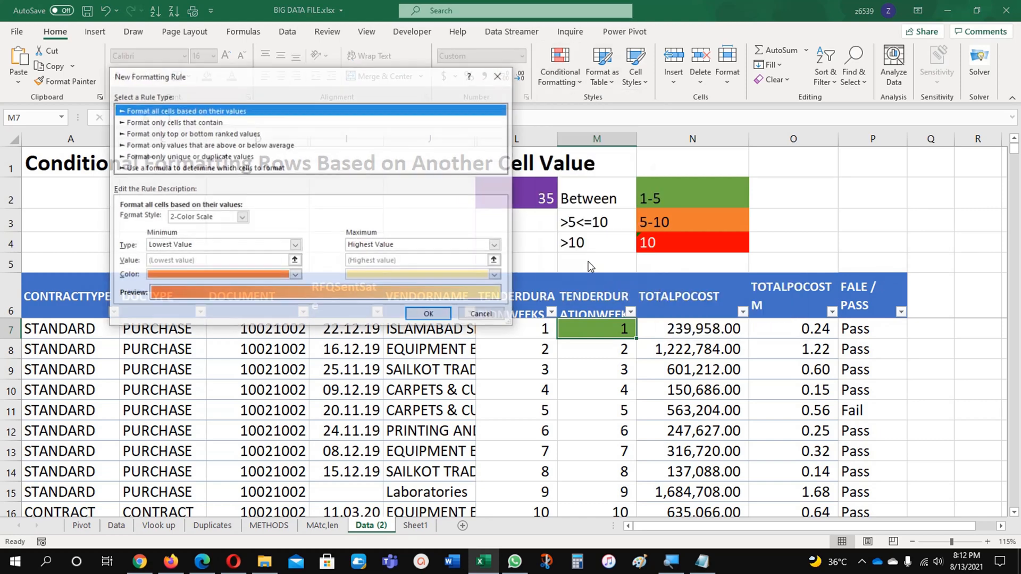
{"action": "left_click", "coordinate": [186, 168]}
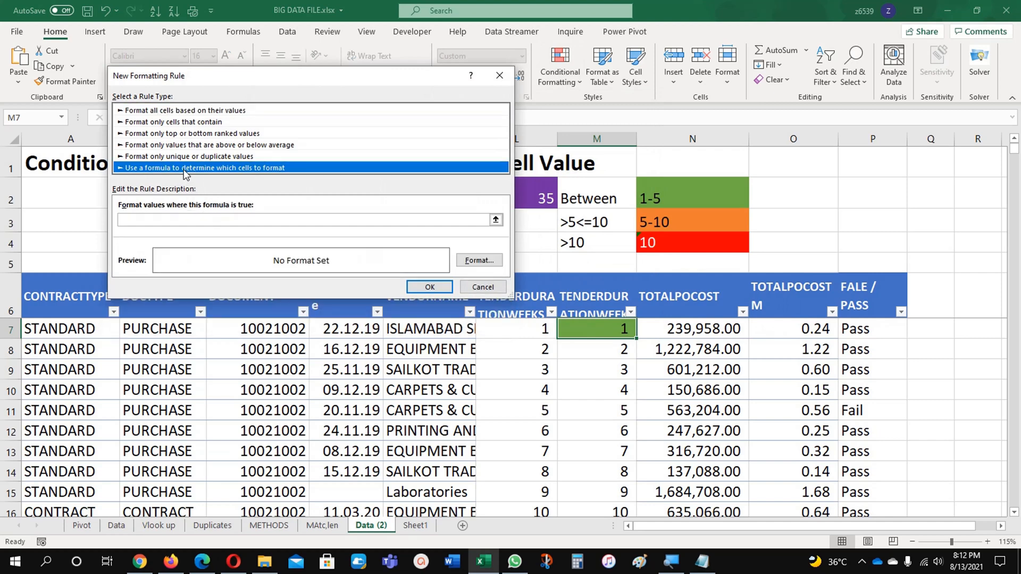
{"action": "left_click", "coordinate": [167, 219]}
{"action": "type", "text": "="}
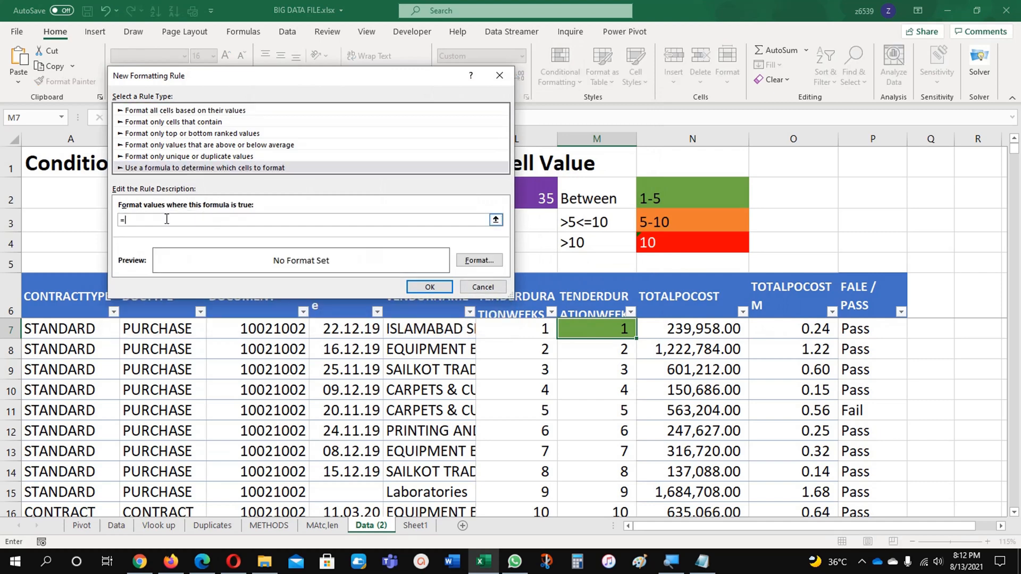
{"action": "left_click", "coordinate": [603, 330]}
{"action": "key", "text": "F4"}
{"action": "key", "text": "F4"}
{"action": "type", "text": ">10"}
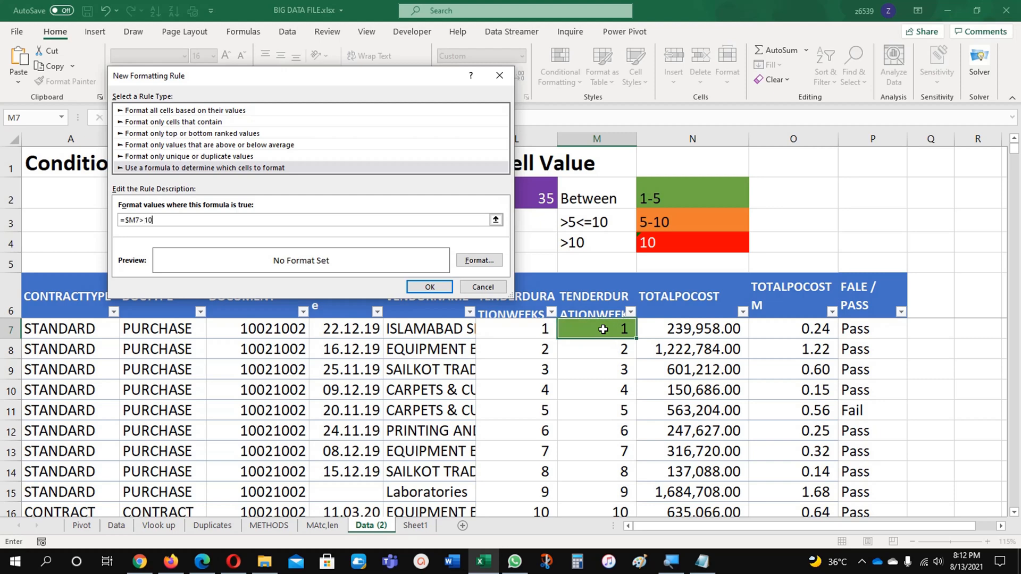
Give the rule for durations above 10 a red fill with white font colour and save it
{"action": "left_click", "coordinate": [479, 260]}
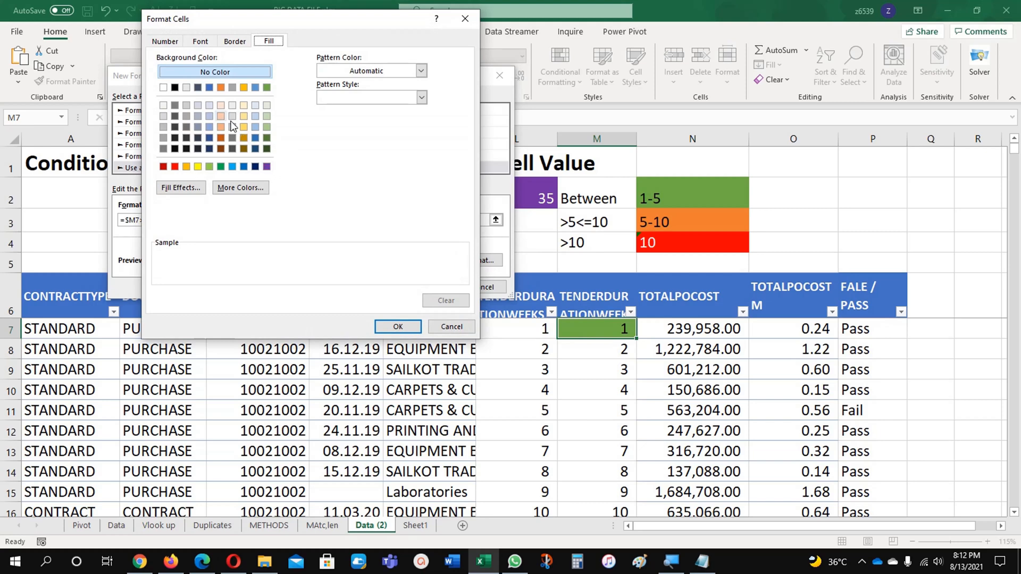
{"action": "left_click", "coordinate": [174, 167]}
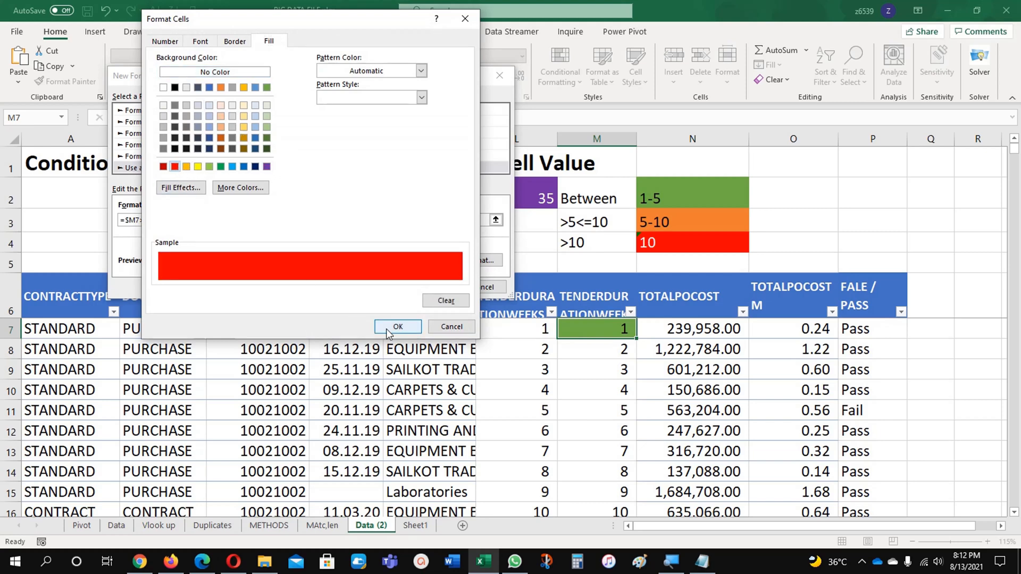
{"action": "left_click", "coordinate": [200, 41]}
{"action": "left_click", "coordinate": [346, 147]}
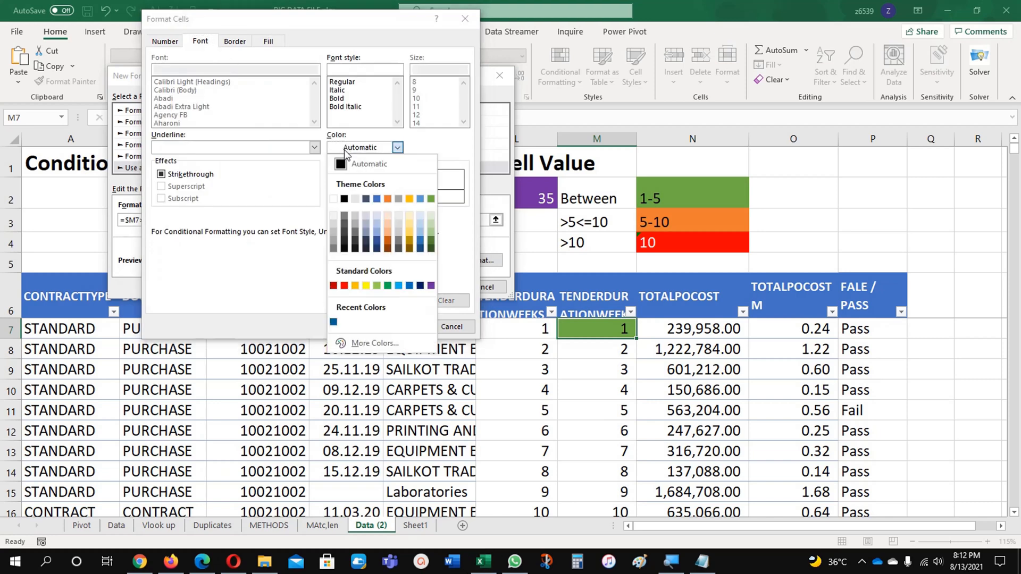
{"action": "left_click", "coordinate": [334, 200]}
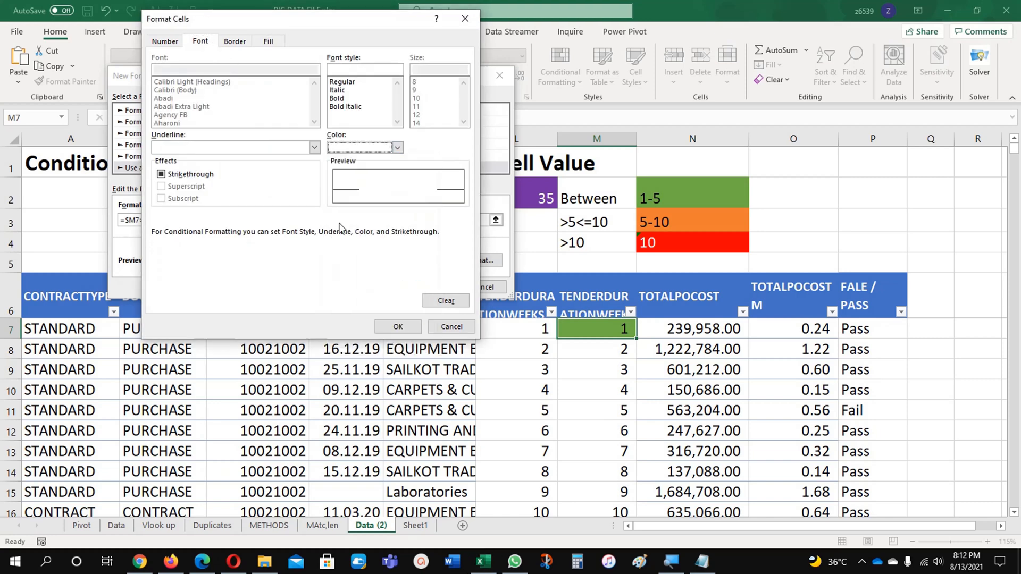
{"action": "left_click", "coordinate": [403, 326]}
{"action": "left_click", "coordinate": [428, 287]}
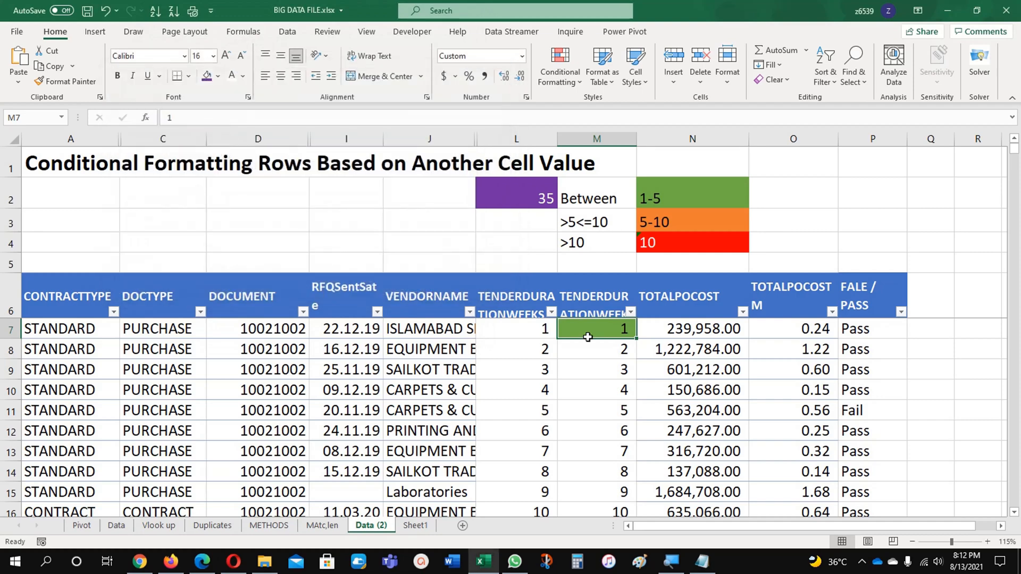
Edit the existing orange rule's formula to =IF($M7>5,$M7<=10), keeping only the column references absolute
{"action": "left_click", "coordinate": [560, 65]}
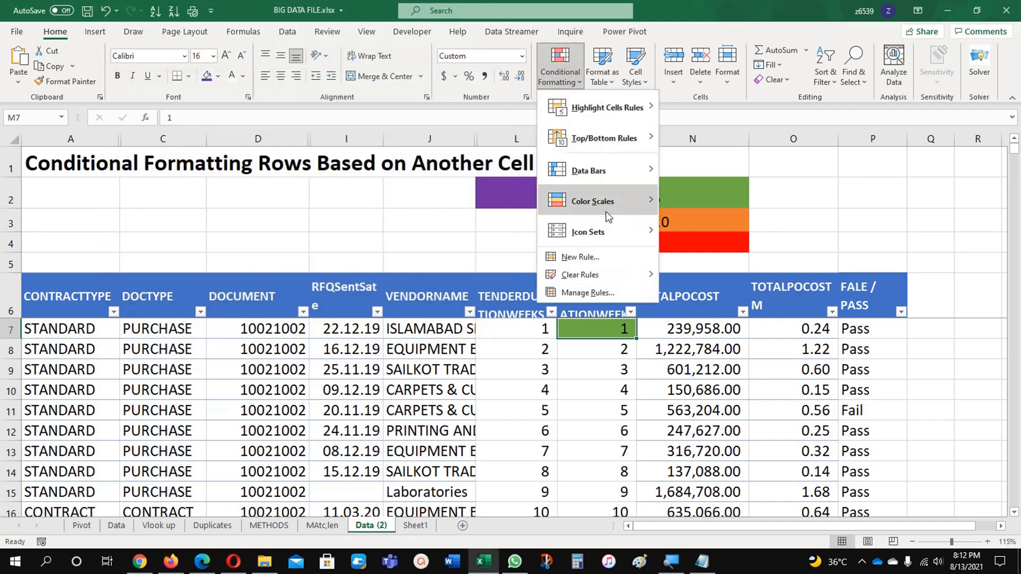
{"action": "left_click", "coordinate": [595, 293]}
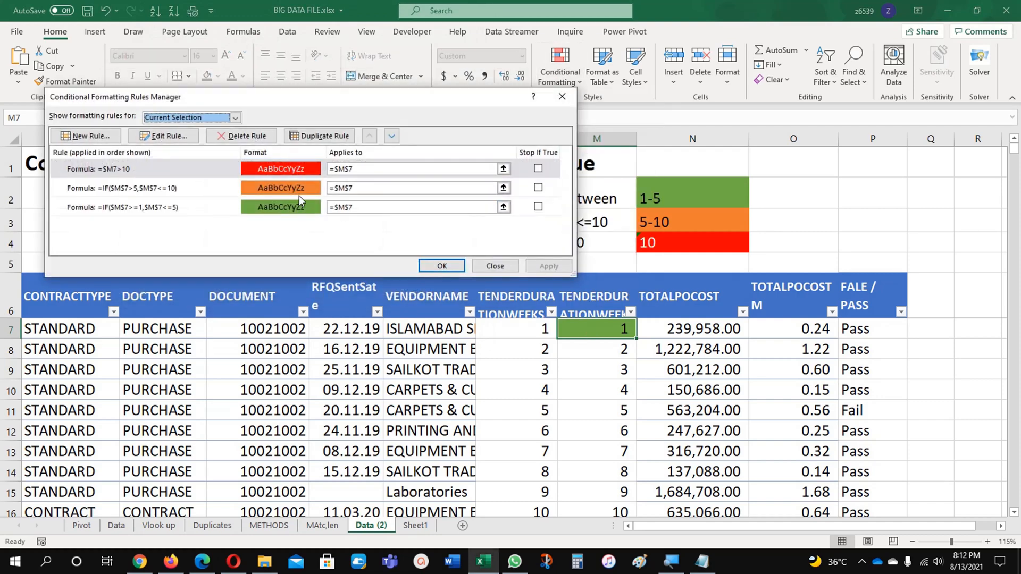
{"action": "left_click", "coordinate": [272, 188]}
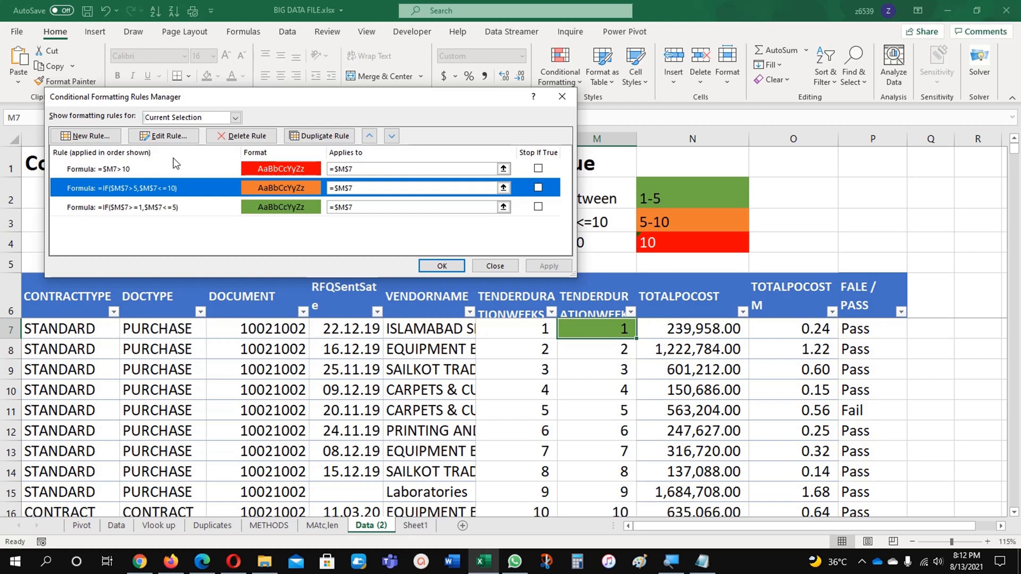
{"action": "left_click", "coordinate": [171, 140]}
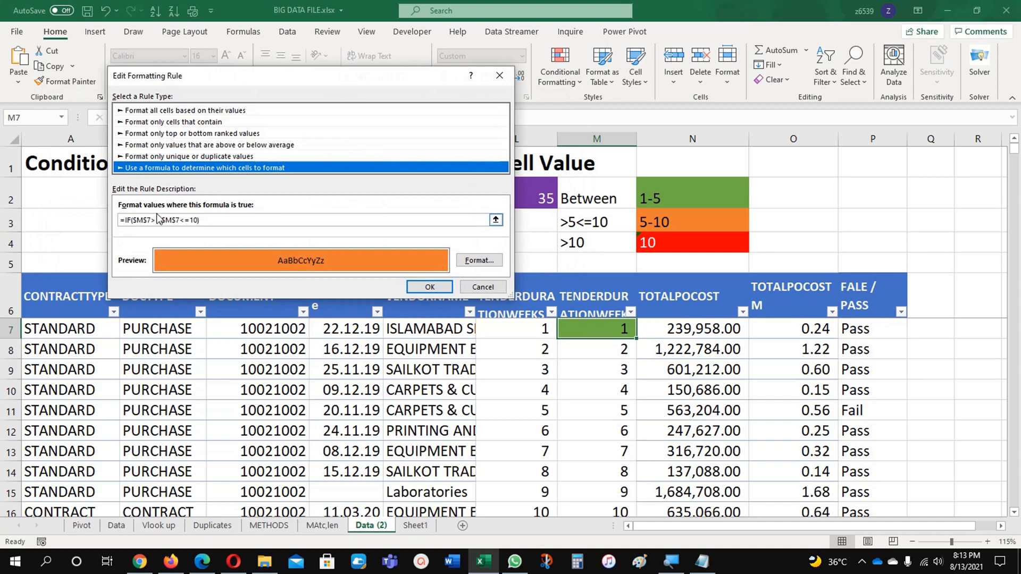
{"action": "left_click", "coordinate": [135, 220]}
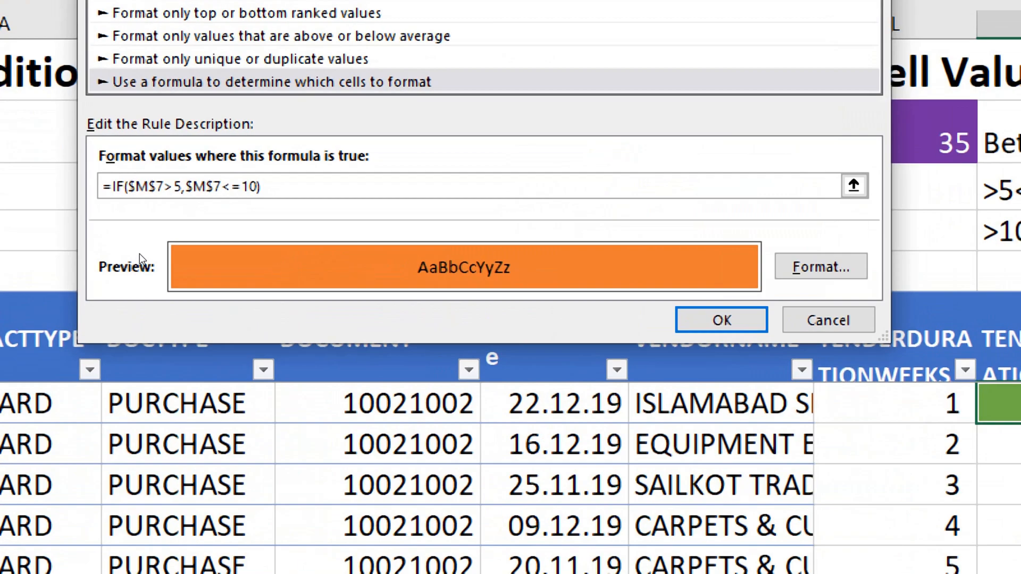
{"action": "key", "text": "F4"}
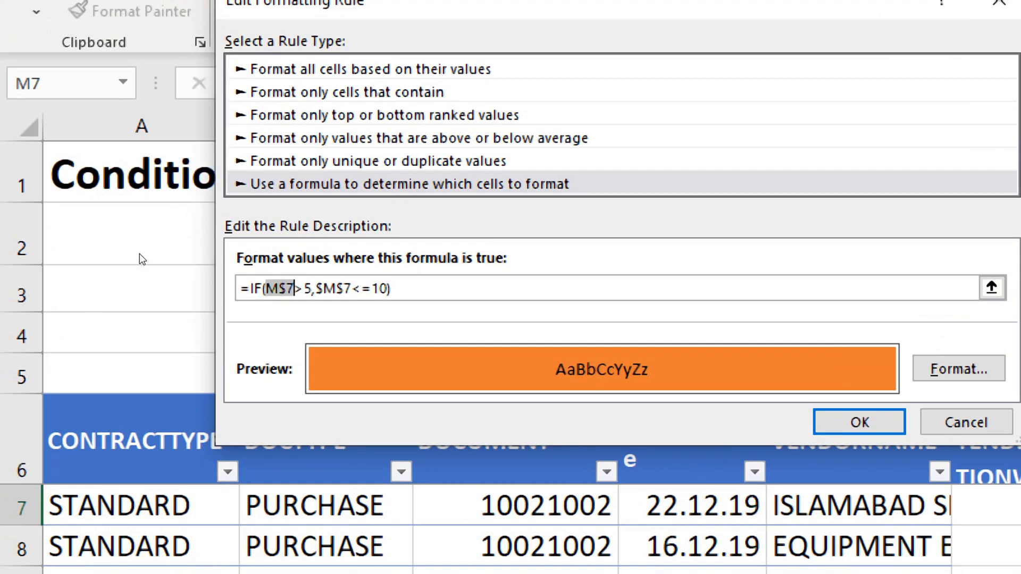
{"action": "key", "text": "F4"}
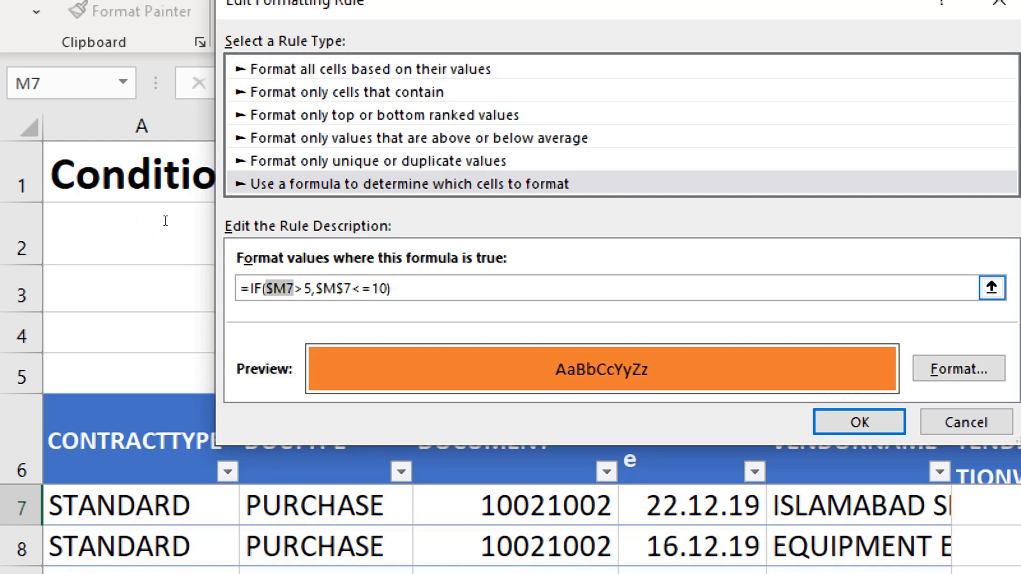
{"action": "left_click", "coordinate": [323, 288]}
{"action": "key", "text": "F4"}
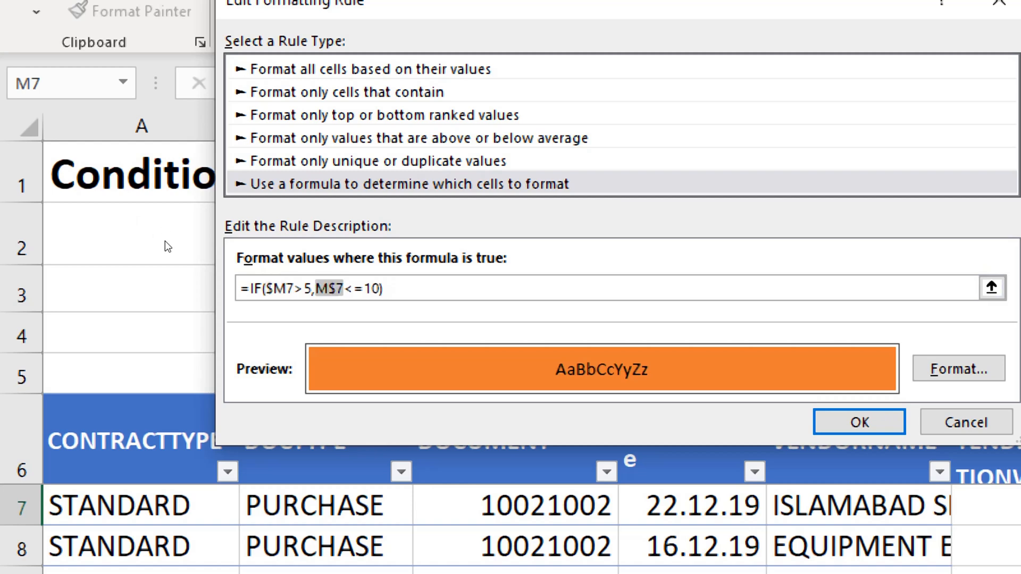
{"action": "key", "text": "F4"}
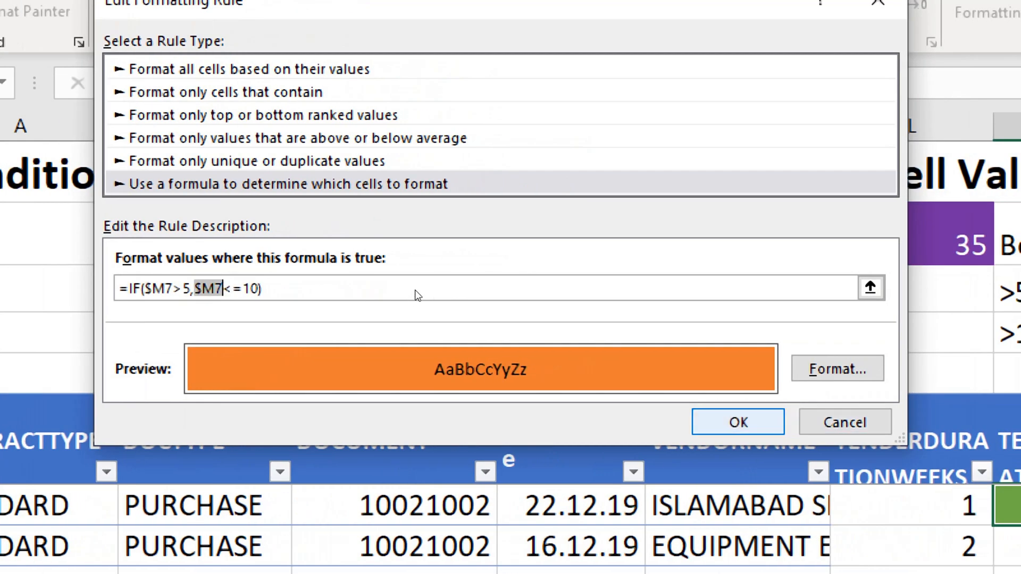
{"action": "key", "text": "Return"}
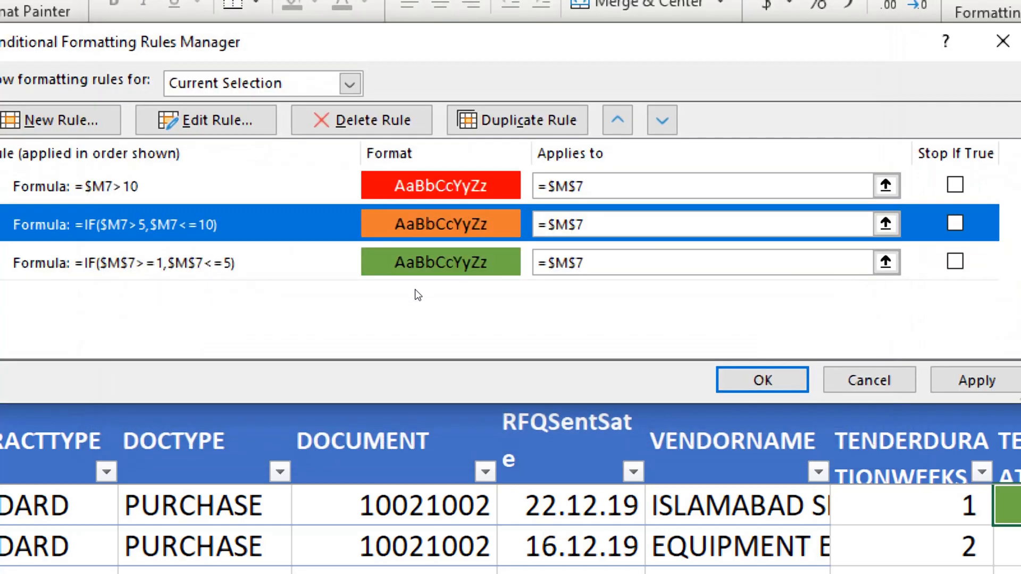
Check the formula of the red rule for durations above 10
{"action": "left_click", "coordinate": [277, 171]}
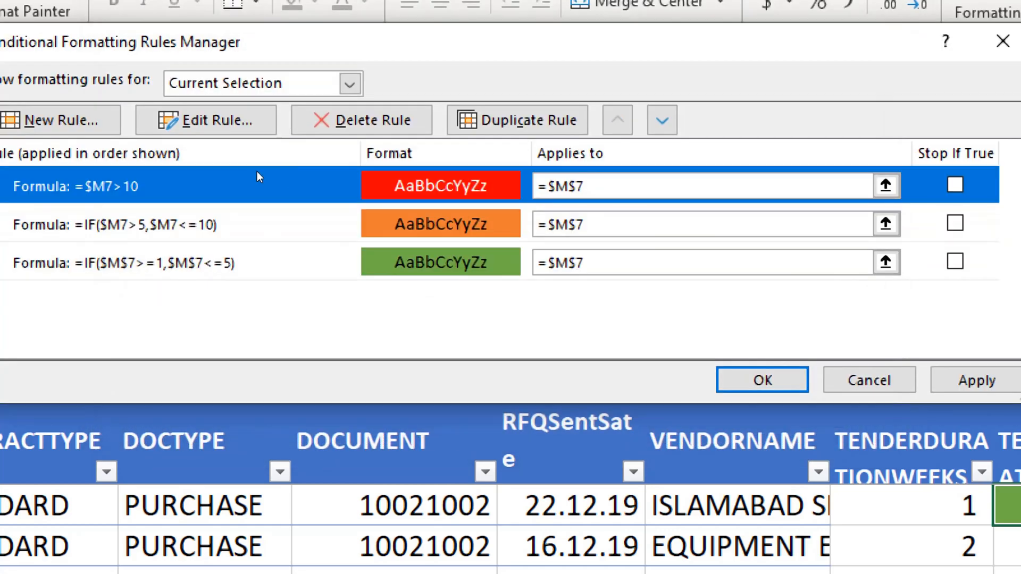
{"action": "left_click", "coordinate": [171, 134]}
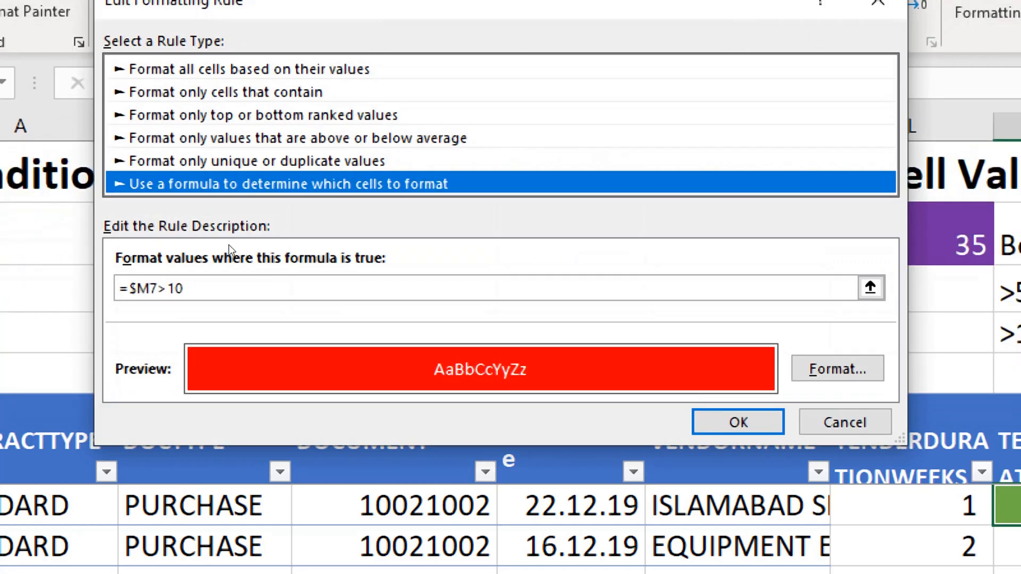
{"action": "key", "text": "Return"}
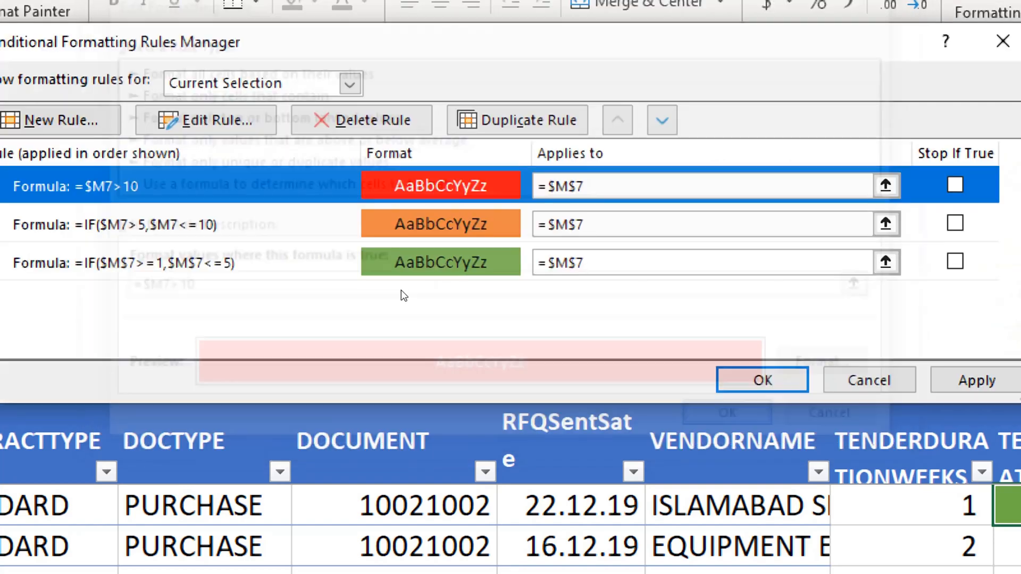
Edit the green rule's formula to =IF($M7>=1,$M7<=5), keeping only the column references absolute
{"action": "left_click", "coordinate": [243, 262]}
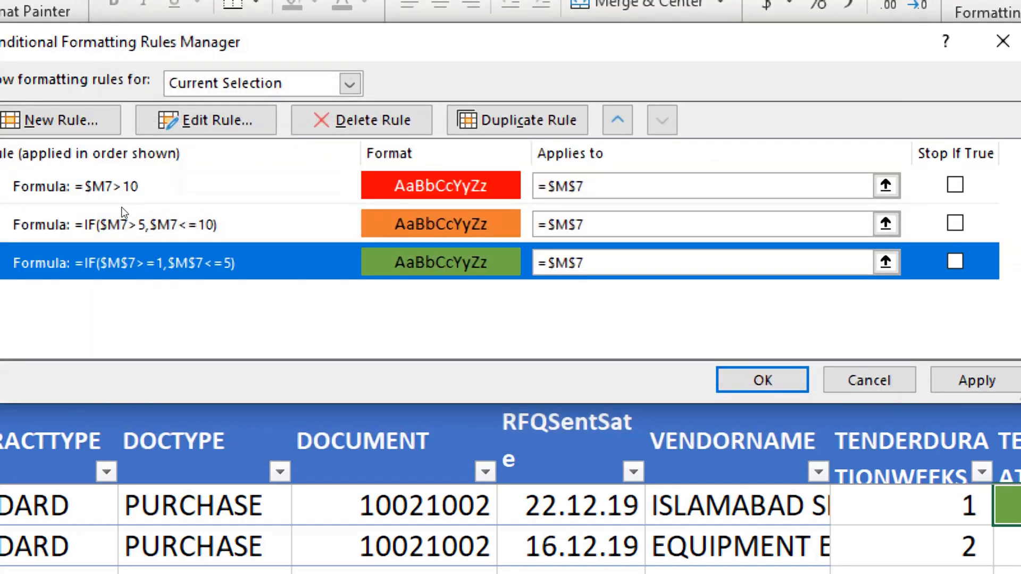
{"action": "left_click", "coordinate": [183, 129]}
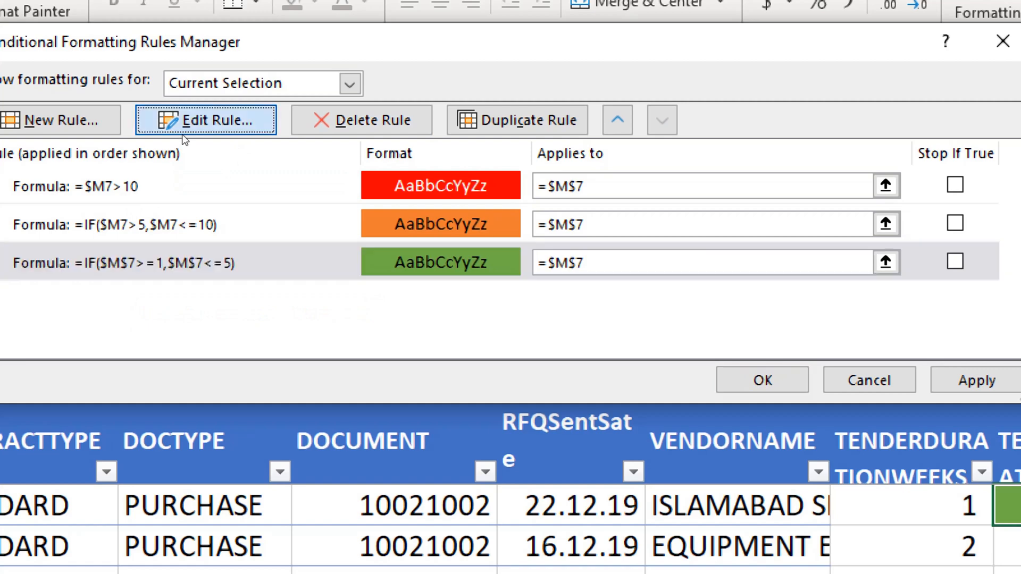
{"action": "left_click", "coordinate": [166, 288]}
{"action": "key", "text": "F4"}
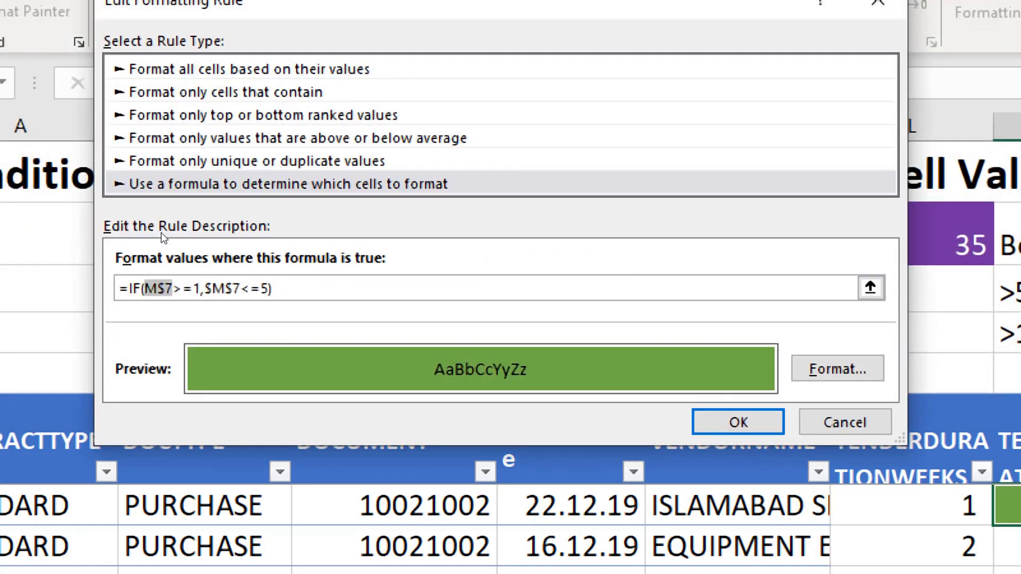
{"action": "left_click", "coordinate": [225, 288]}
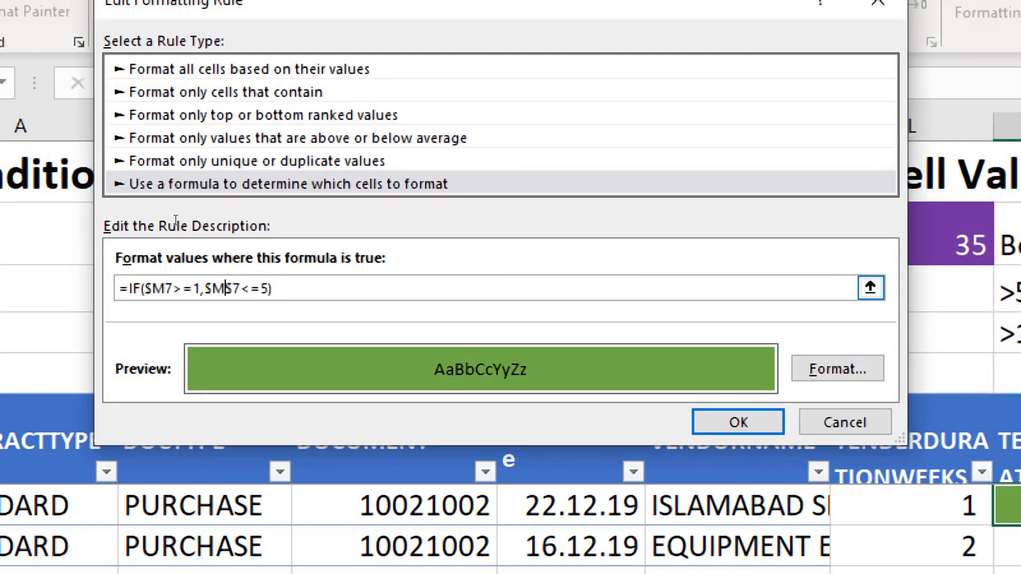
{"action": "key", "text": "F4"}
{"action": "key", "text": "F4"}
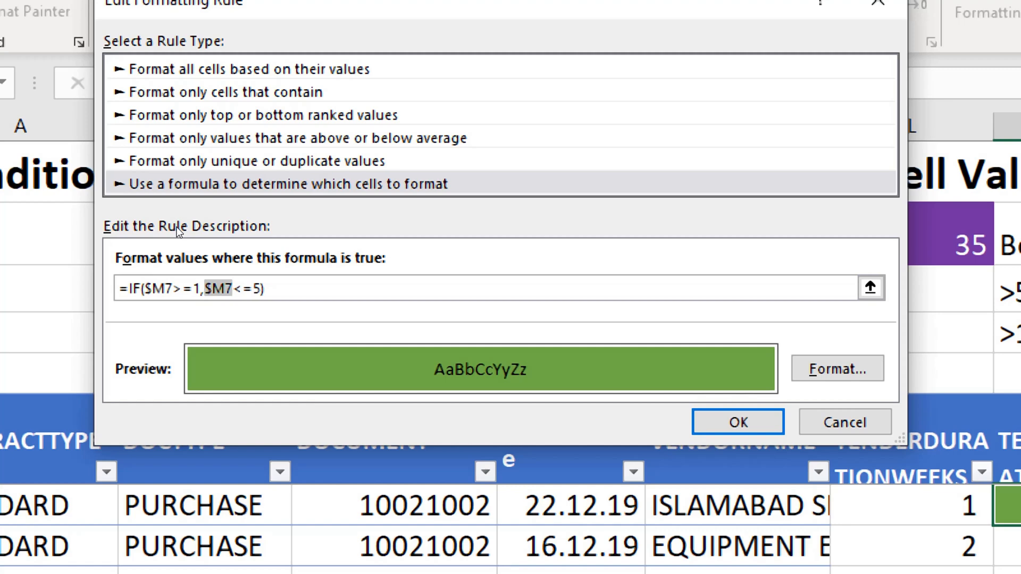
{"action": "key", "text": "Return"}
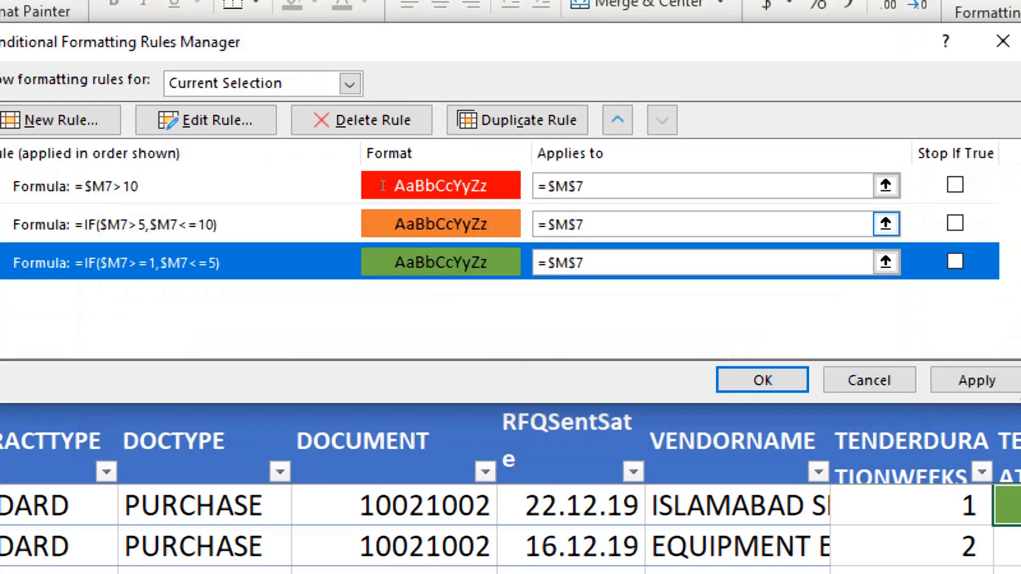
Apply the edited formulas and extend the red rule's range down column M to =$M$7:$M$1276
{"action": "left_click", "coordinate": [357, 172]}
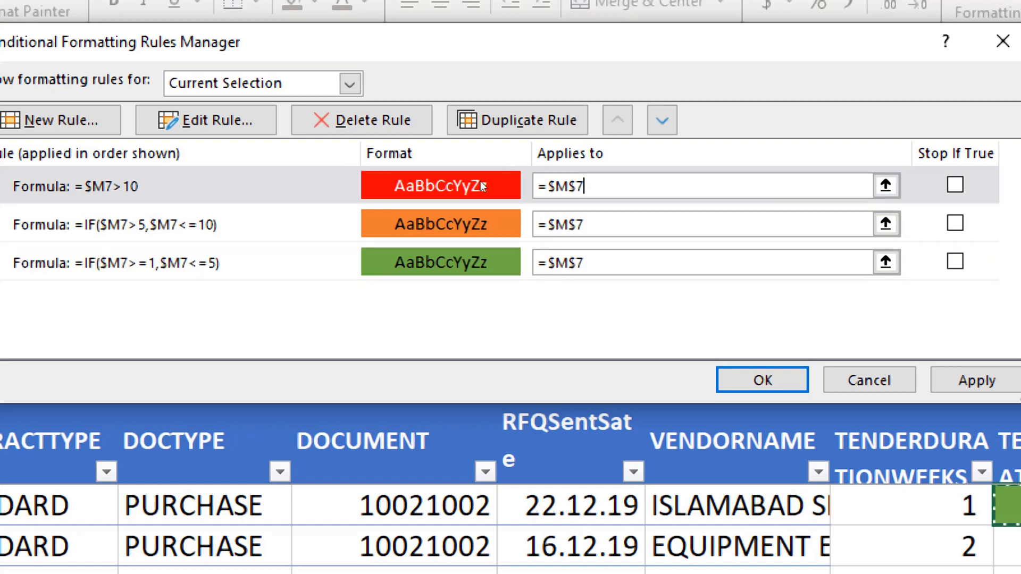
{"action": "left_click", "coordinate": [977, 381]}
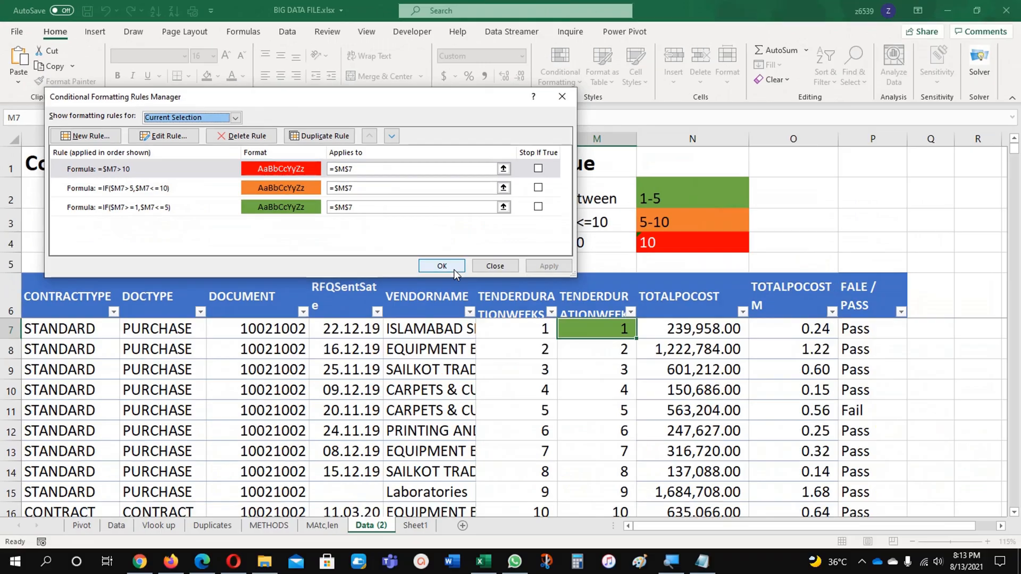
{"action": "left_click", "coordinate": [503, 169]}
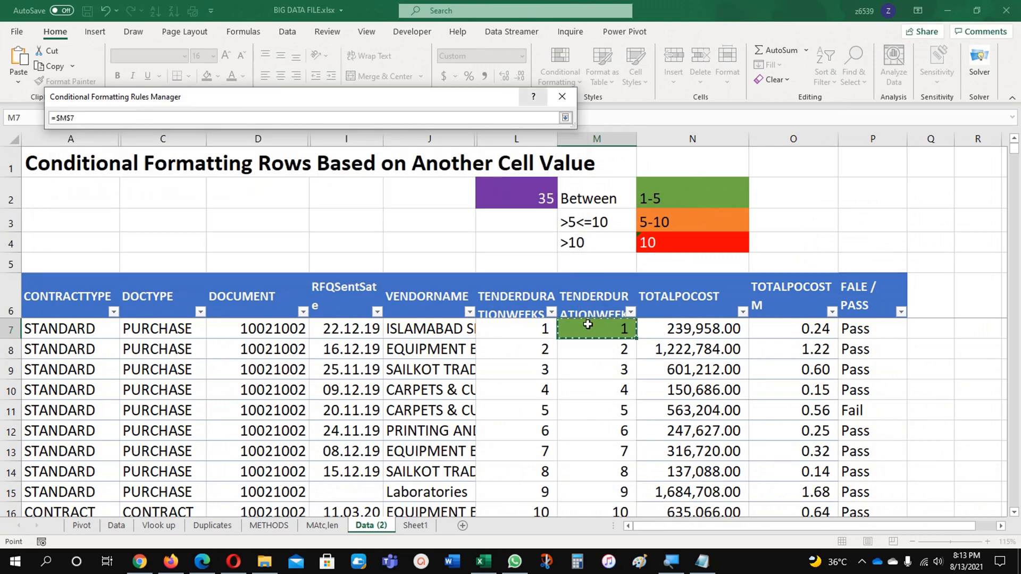
{"action": "key", "text": "ctrl+shift+Down"}
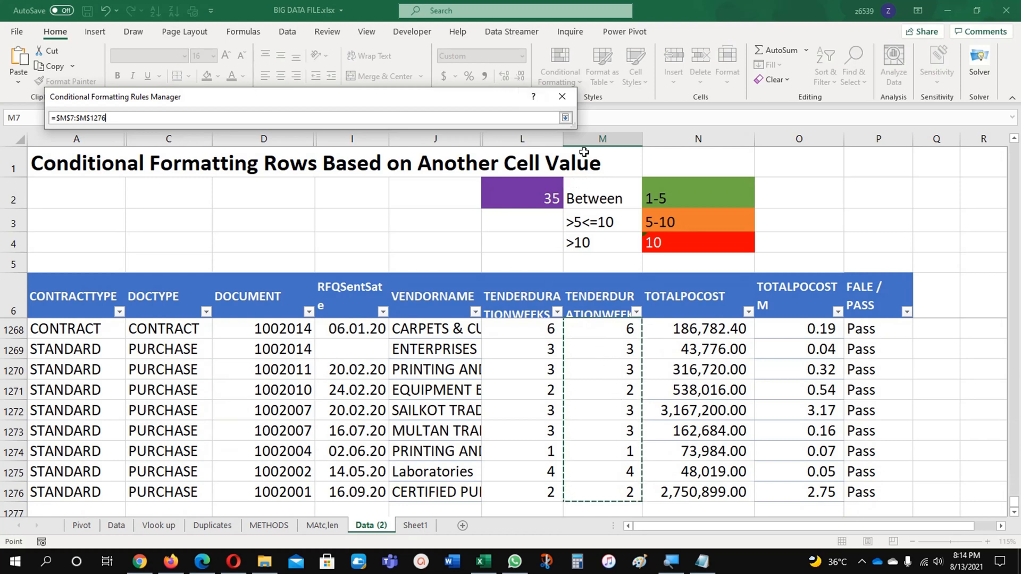
{"action": "left_click", "coordinate": [565, 118]}
Copy the red rule's range =$M$7:$M$1276 to the orange and green rules, then apply the rules and close the manager
{"action": "left_click_drag", "start_coordinate": [492, 169], "coordinate": [325, 163]}
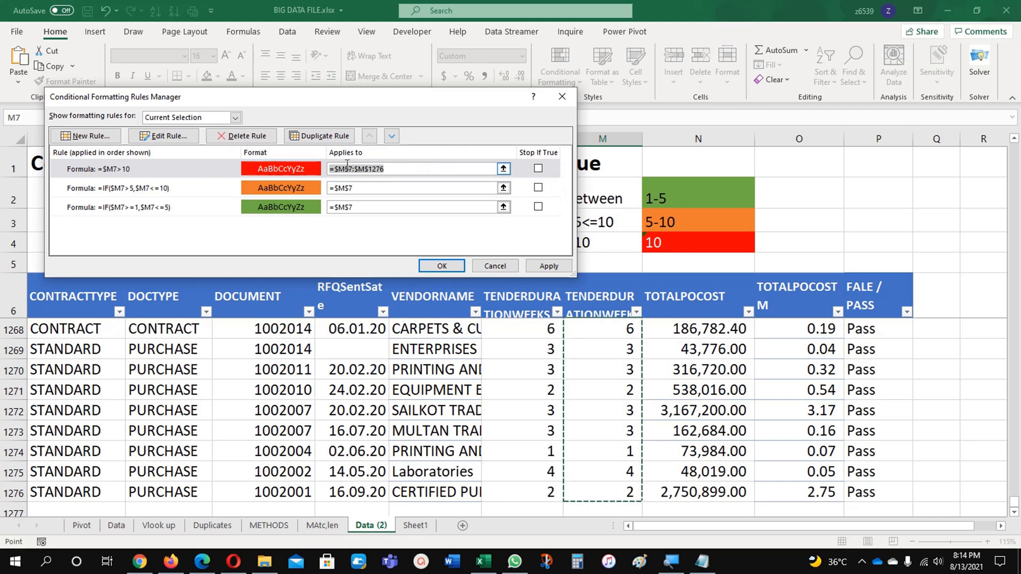
{"action": "key", "text": "F2"}
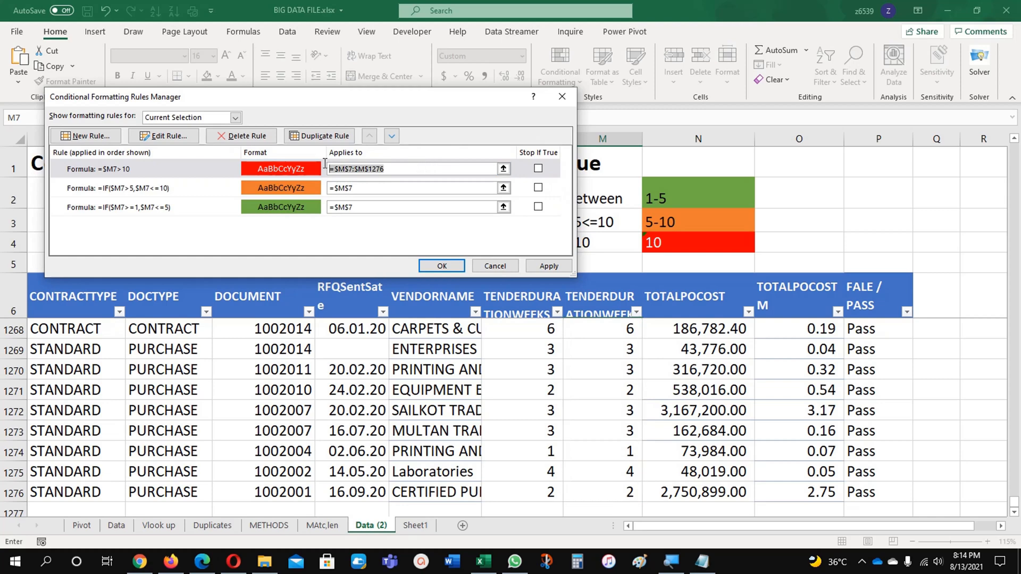
{"action": "left_click", "coordinate": [368, 188]}
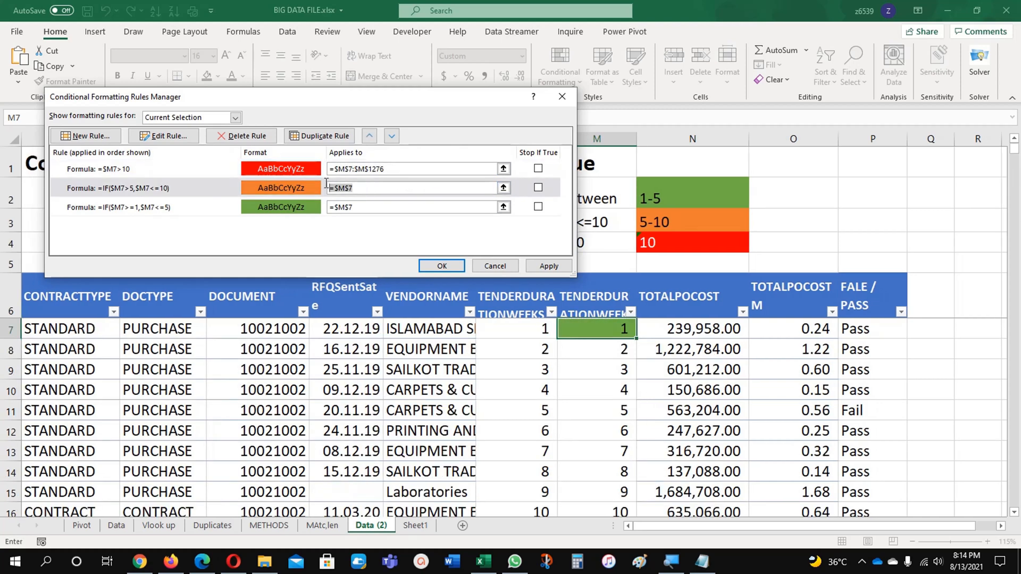
{"action": "key", "text": "ctrl+v"}
{"action": "left_click_drag", "start_coordinate": [375, 207], "coordinate": [326, 202]}
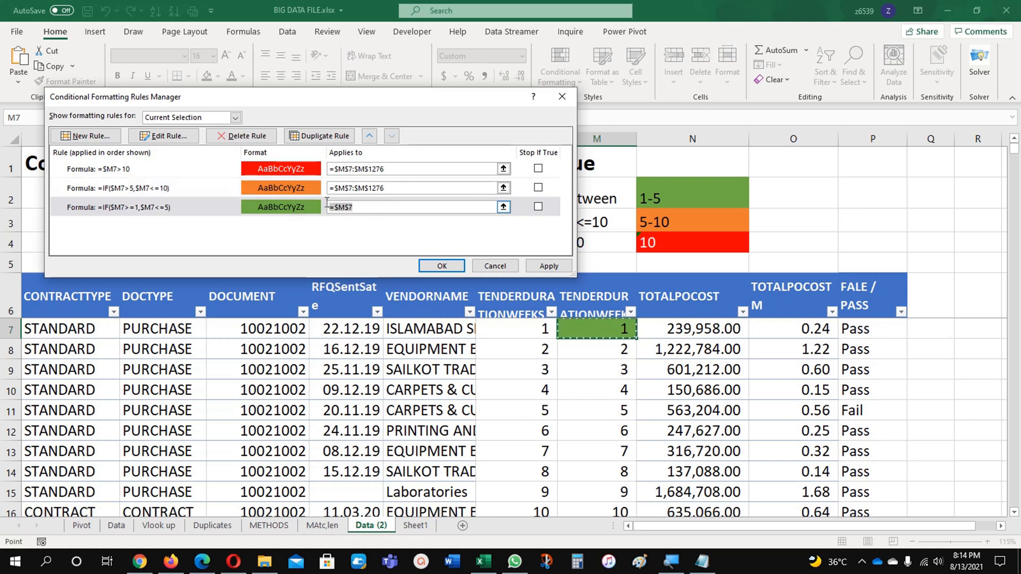
{"action": "key", "text": "ctrl+v"}
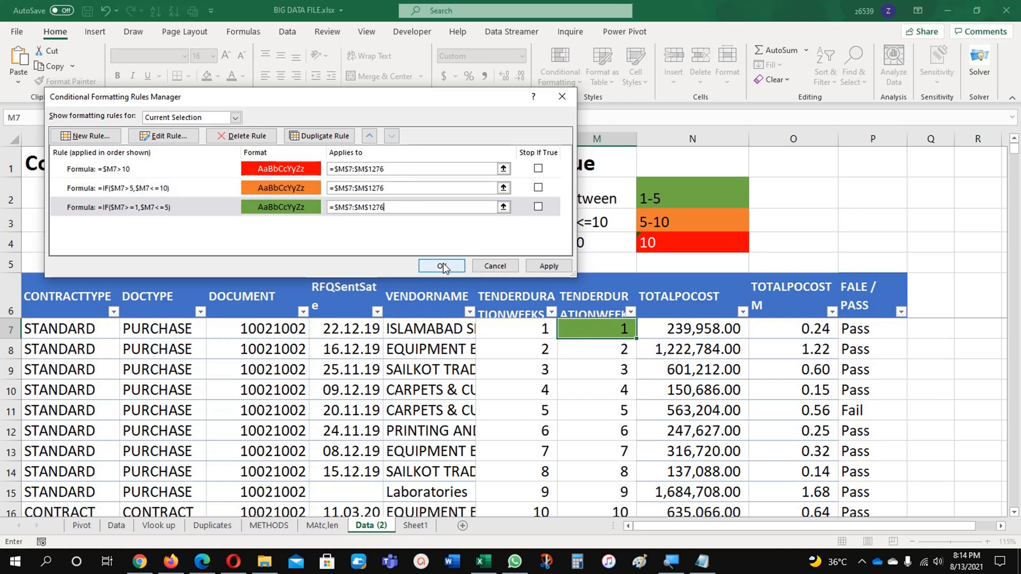
{"action": "left_click", "coordinate": [542, 266]}
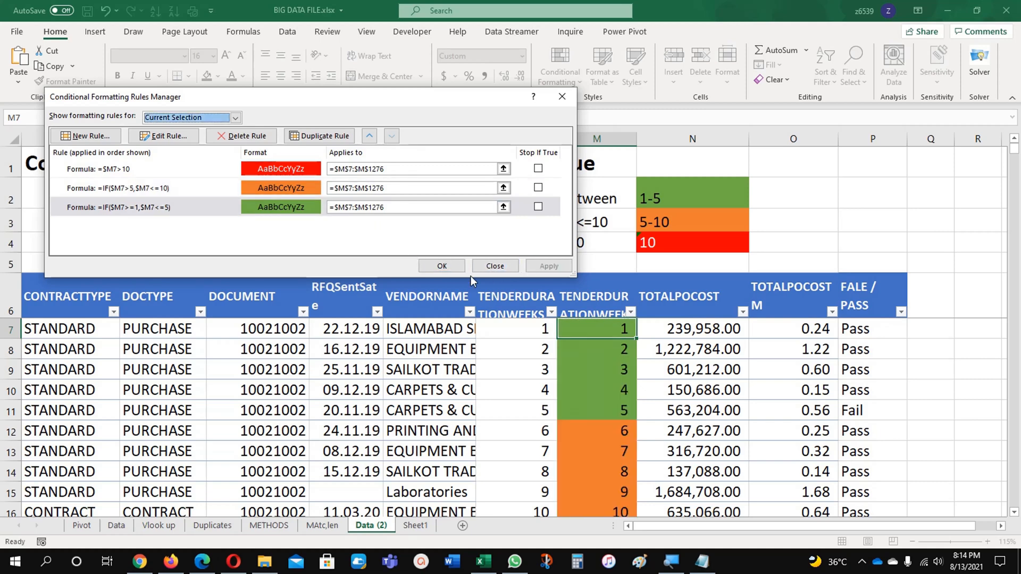
{"action": "left_click", "coordinate": [447, 267]}
{"action": "left_click", "coordinate": [588, 384]}
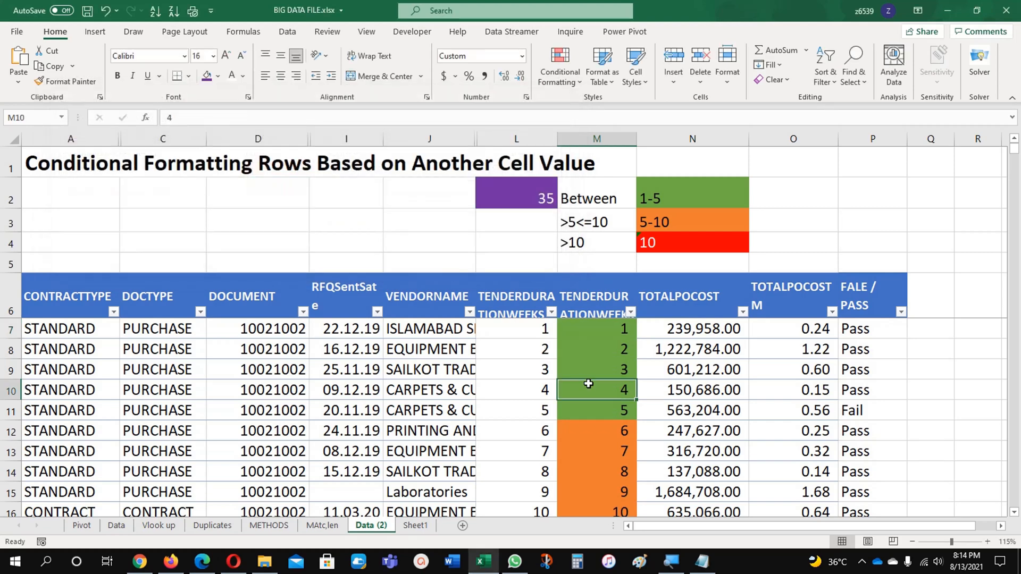
Check the green, orange and red formatting of the tender durations down column M
{"action": "scroll", "coordinate": [588, 384], "scroll_direction": "down", "scroll_amount": 2}
{"action": "scroll", "coordinate": [589, 384], "scroll_direction": "down", "scroll_amount": 5}
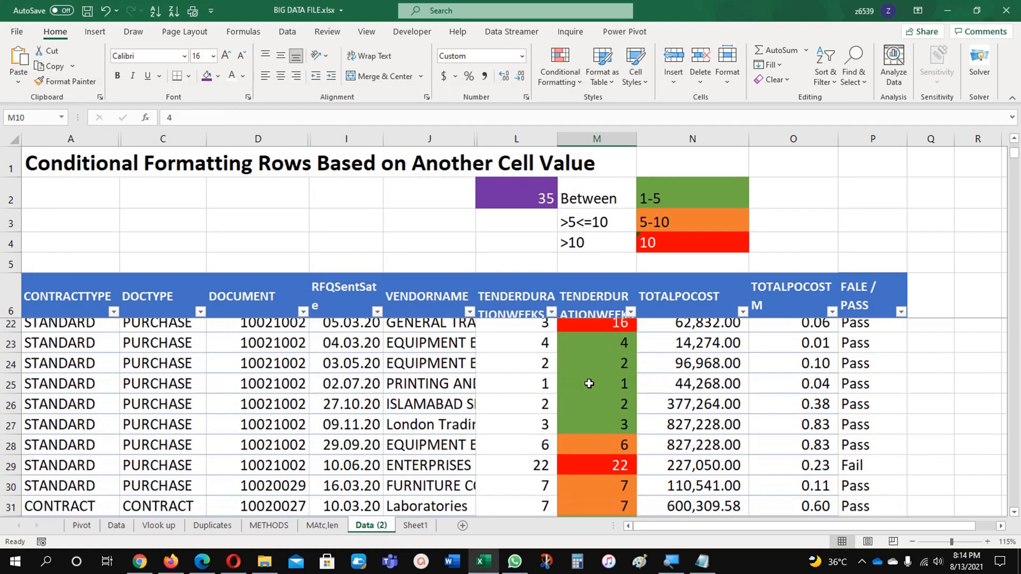
{"action": "scroll", "coordinate": [588, 384], "scroll_direction": "down", "scroll_amount": 7}
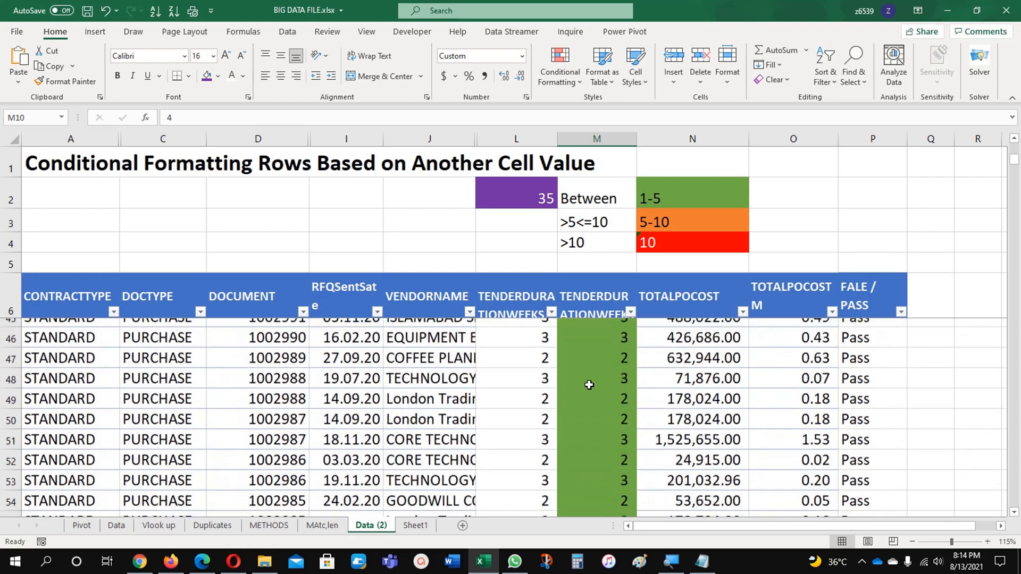
{"action": "scroll", "coordinate": [588, 385], "scroll_direction": "down", "scroll_amount": 7}
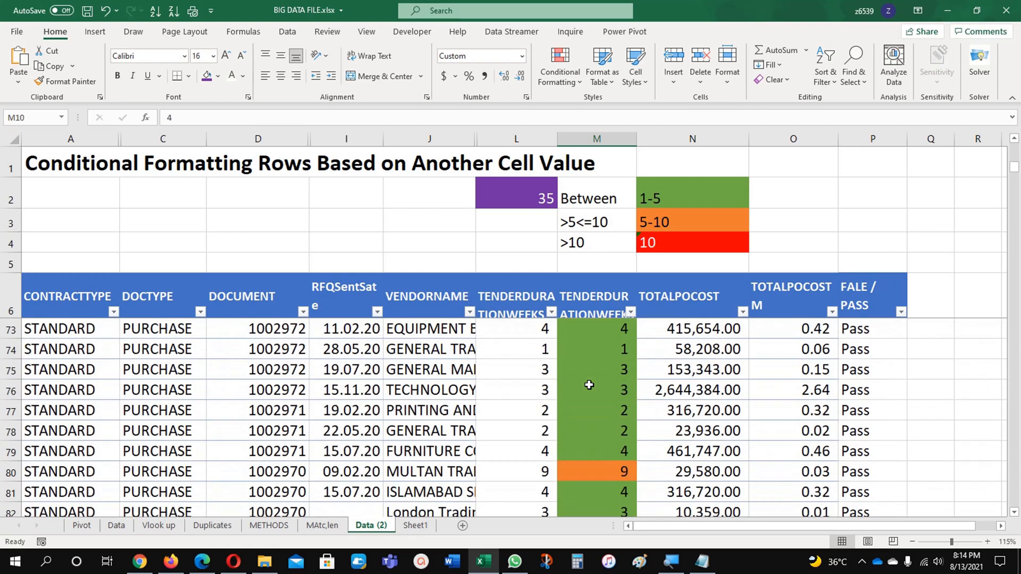
{"action": "scroll", "coordinate": [588, 384], "scroll_direction": "down", "scroll_amount": 6}
{"action": "scroll", "coordinate": [589, 384], "scroll_direction": "down", "scroll_amount": 13}
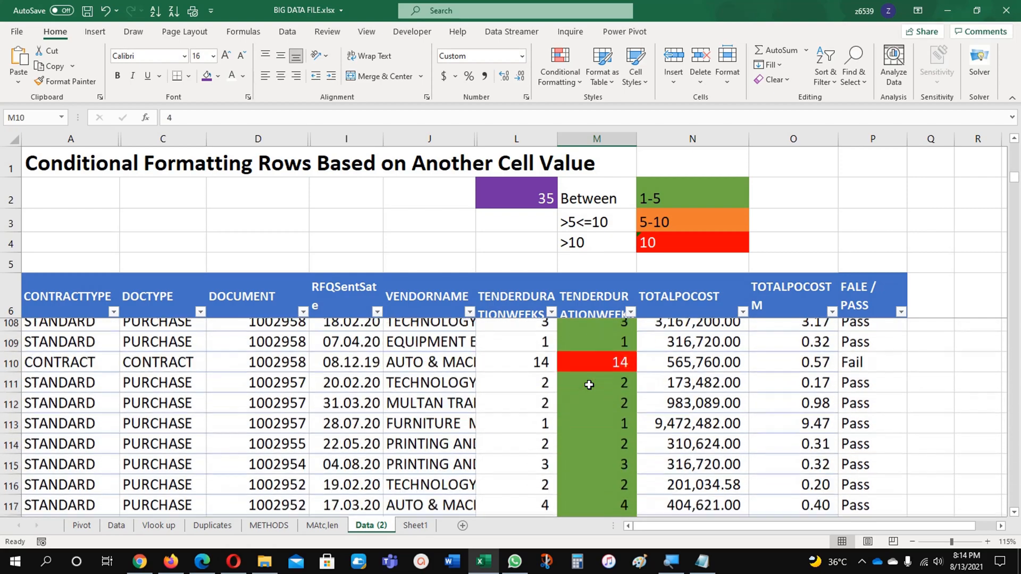
{"action": "scroll", "coordinate": [588, 384], "scroll_direction": "down", "scroll_amount": 9}
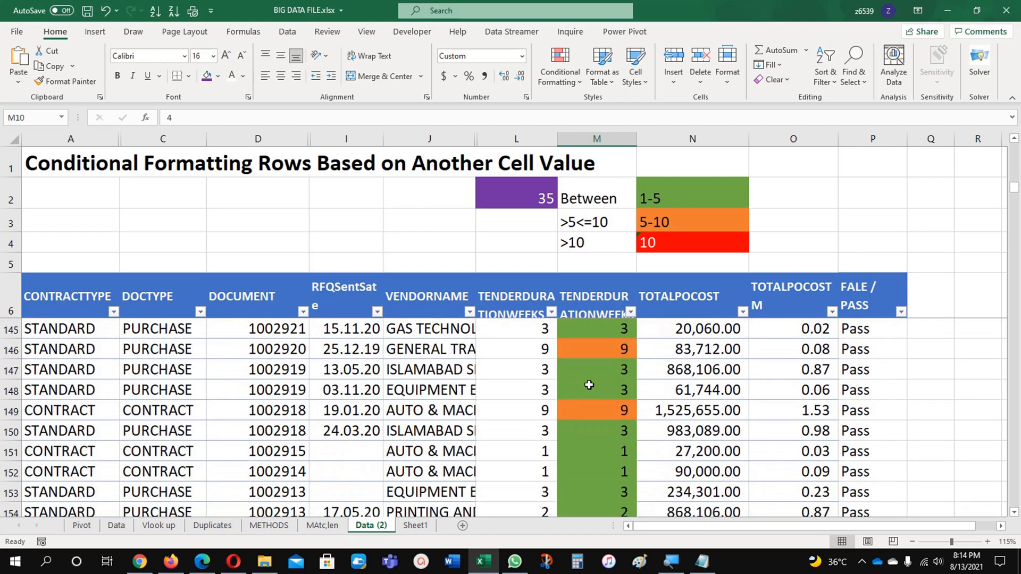
{"action": "scroll", "coordinate": [590, 383], "scroll_direction": "up", "scroll_amount": 17}
{"action": "scroll", "coordinate": [593, 349], "scroll_direction": "up", "scroll_amount": 20}
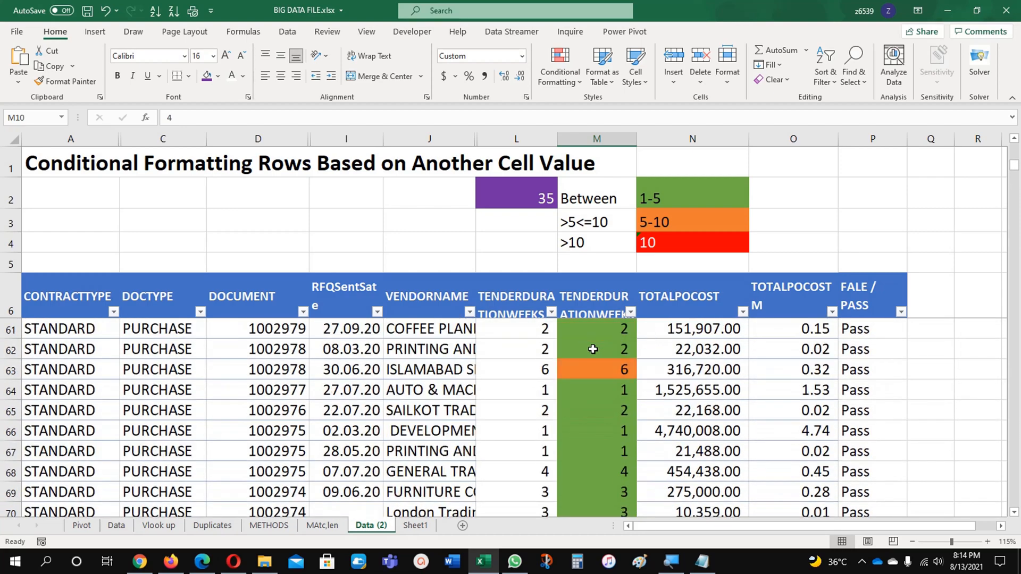
Filter the column M tender durations by the green cell color, and clear that filter again
{"action": "left_click", "coordinate": [631, 314]}
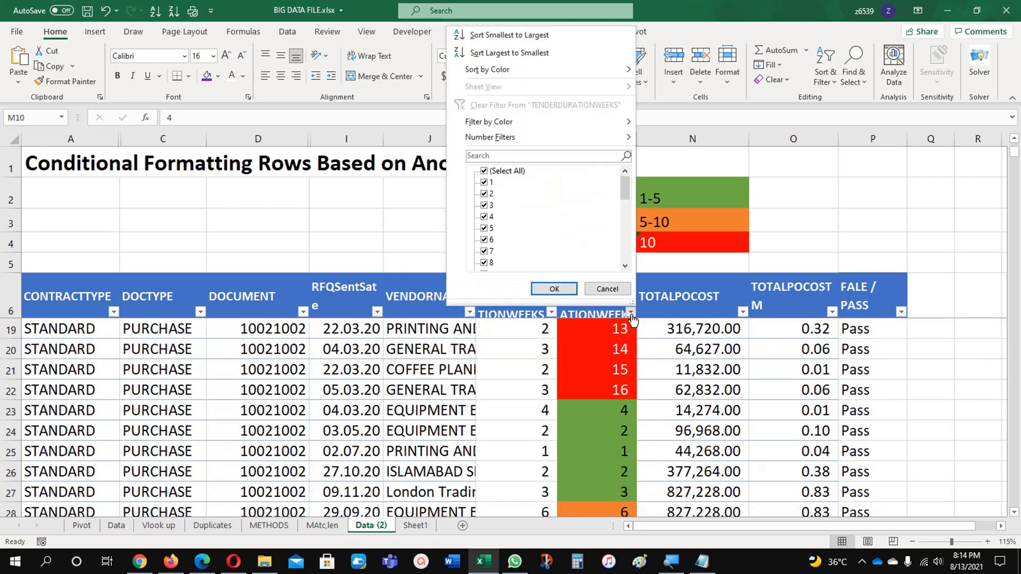
{"action": "mouse_move", "coordinate": [603, 122]}
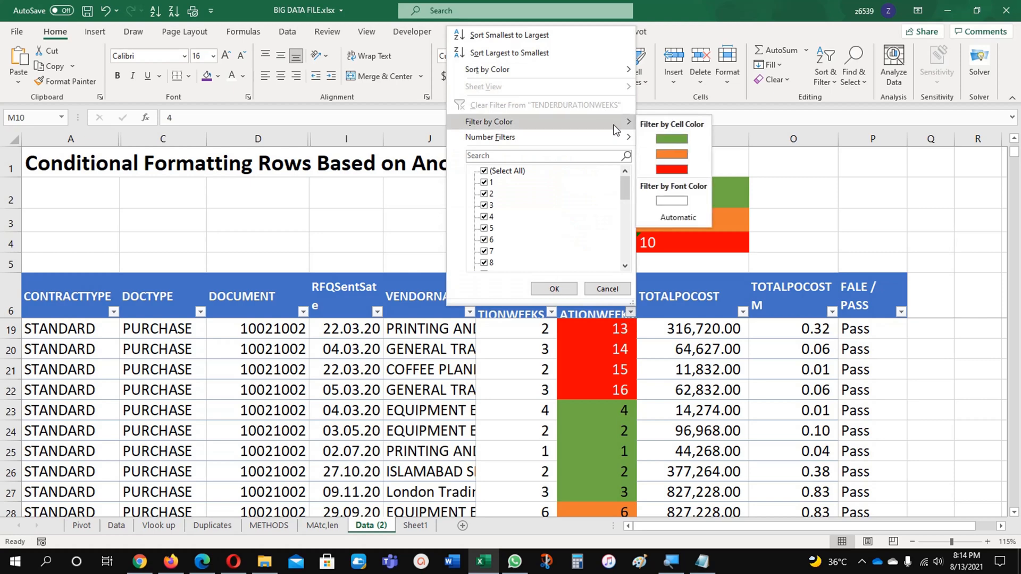
{"action": "left_click", "coordinate": [672, 139]}
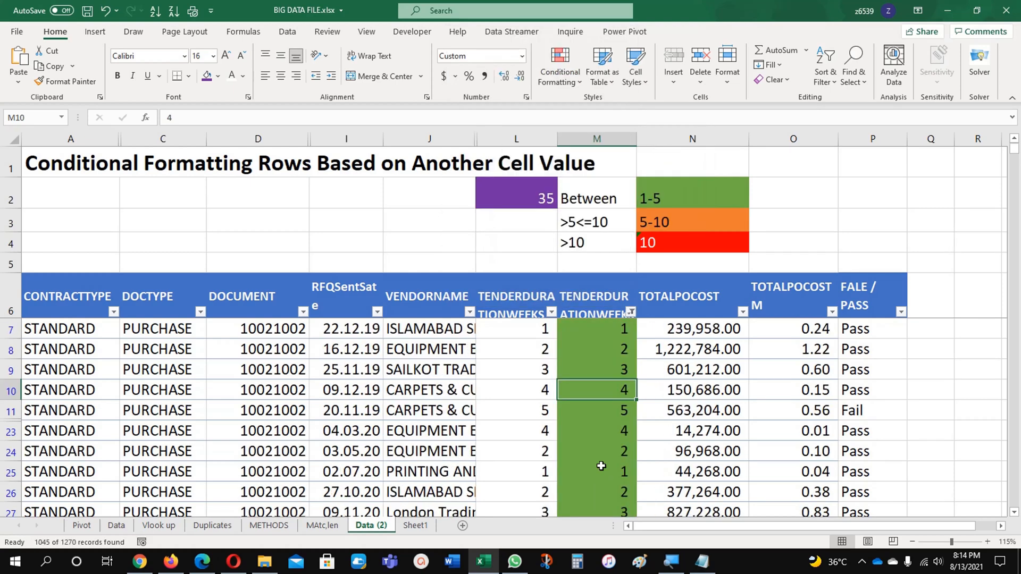
{"action": "left_click", "coordinate": [631, 313]}
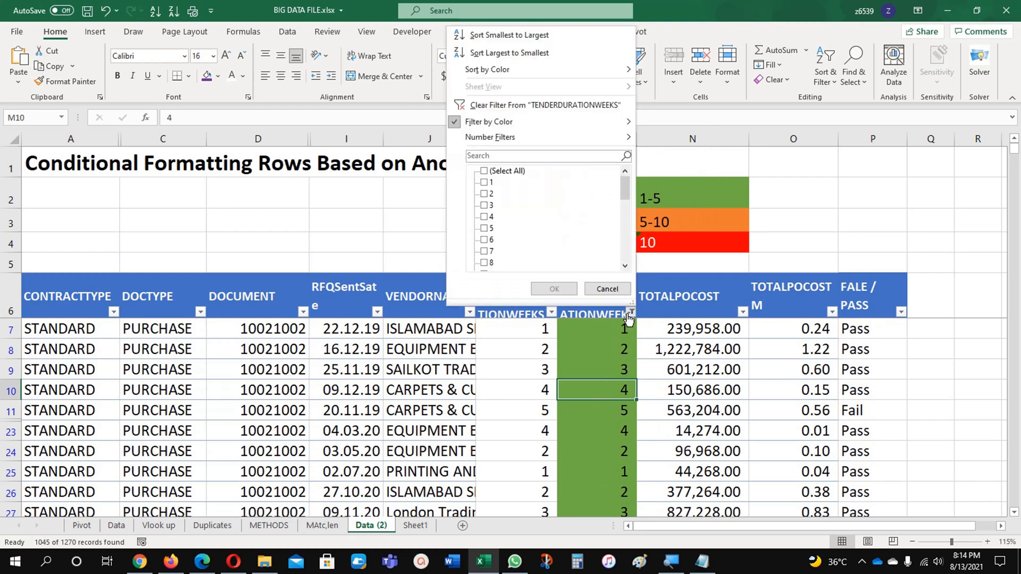
{"action": "left_click", "coordinate": [553, 105]}
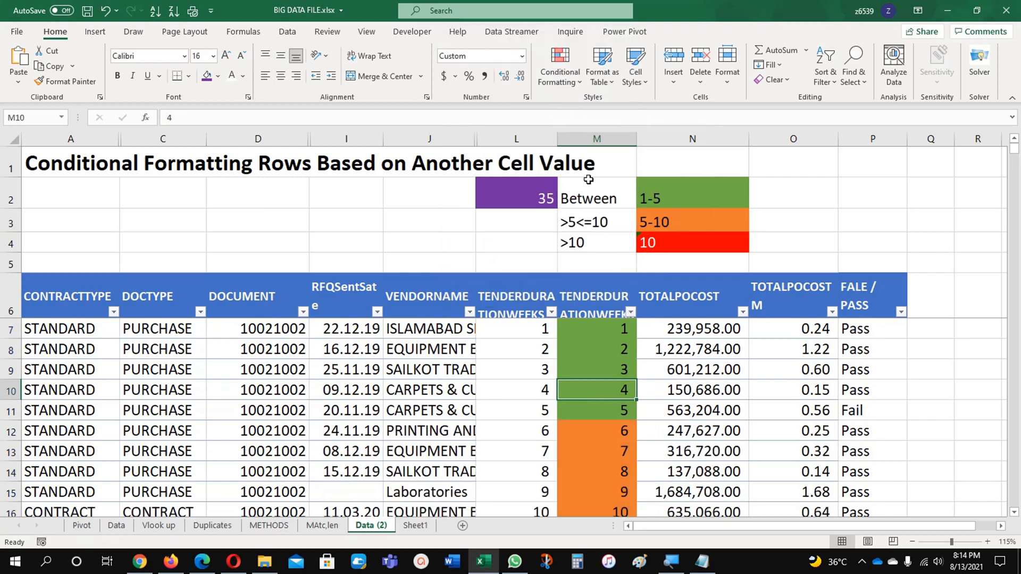
Sort the table by column M's cell color with the green cells on top
{"action": "left_click", "coordinate": [631, 314]}
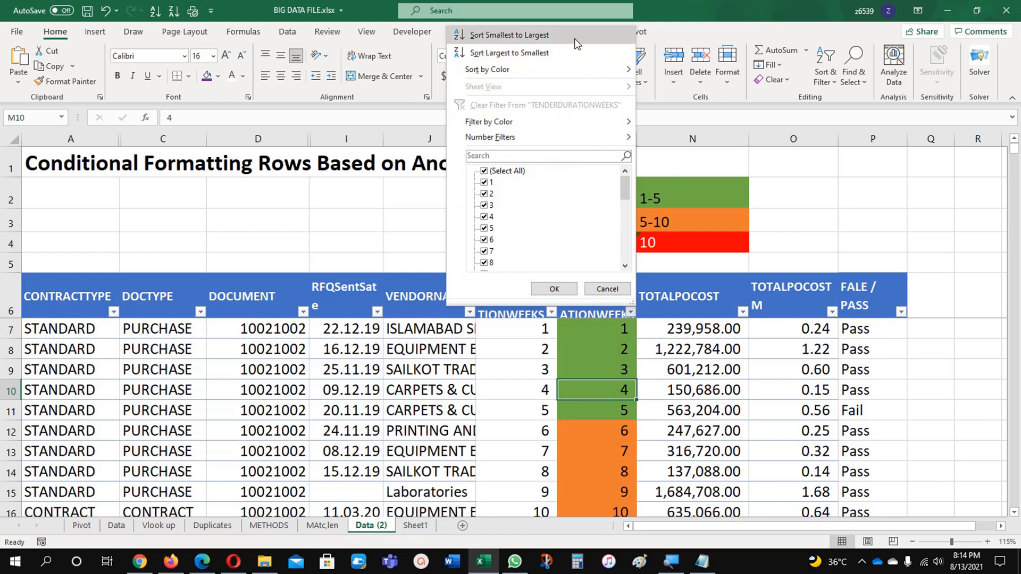
{"action": "mouse_move", "coordinate": [546, 63]}
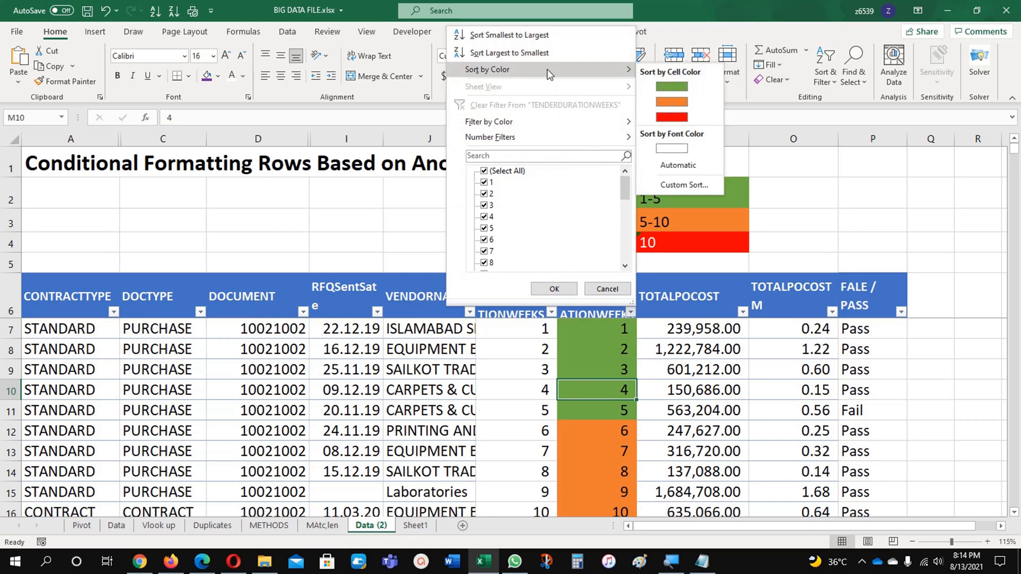
{"action": "left_click", "coordinate": [672, 86]}
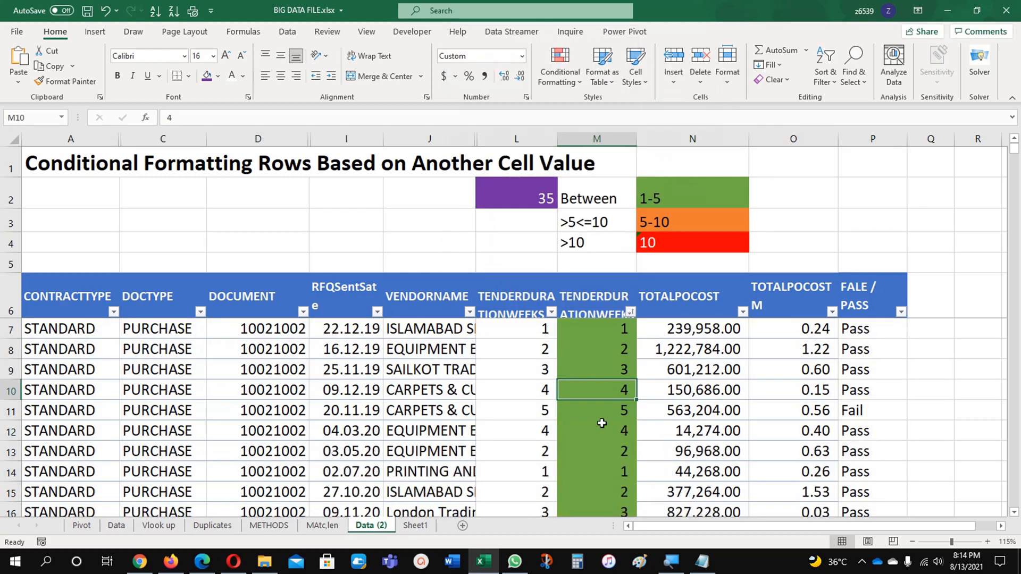
Examine the color-sorted column M down to where the green cells give way to orange and red ones
{"action": "scroll", "coordinate": [609, 441], "scroll_direction": "down", "scroll_amount": 20}
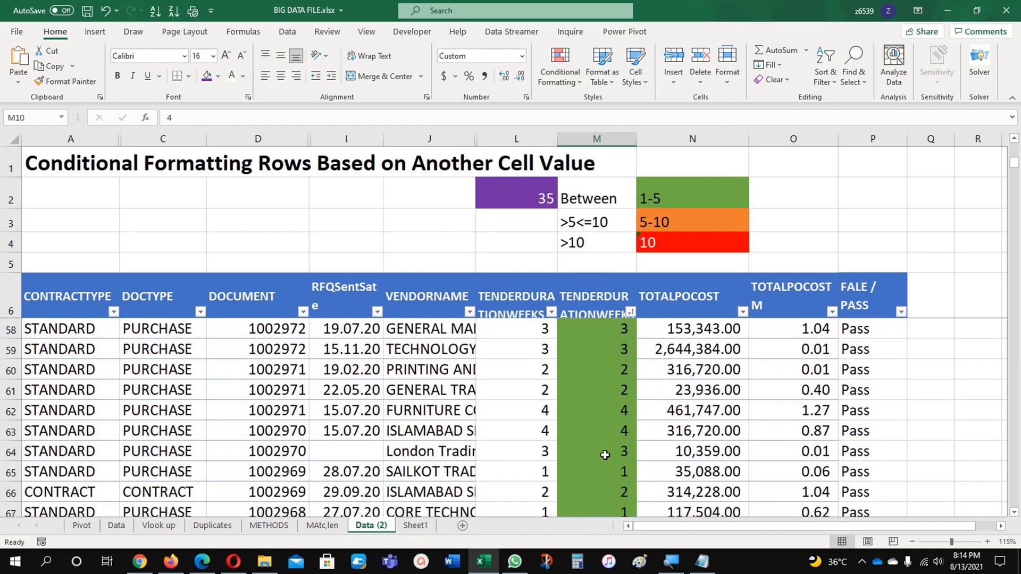
{"action": "scroll", "coordinate": [605, 456], "scroll_direction": "down", "scroll_amount": 20}
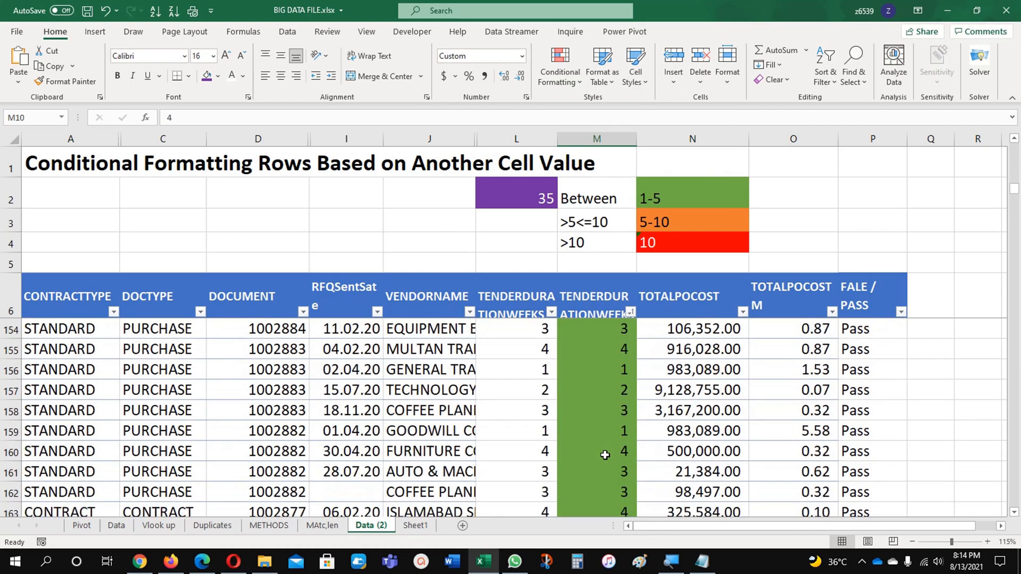
{"action": "scroll", "coordinate": [605, 455], "scroll_direction": "down", "scroll_amount": 20}
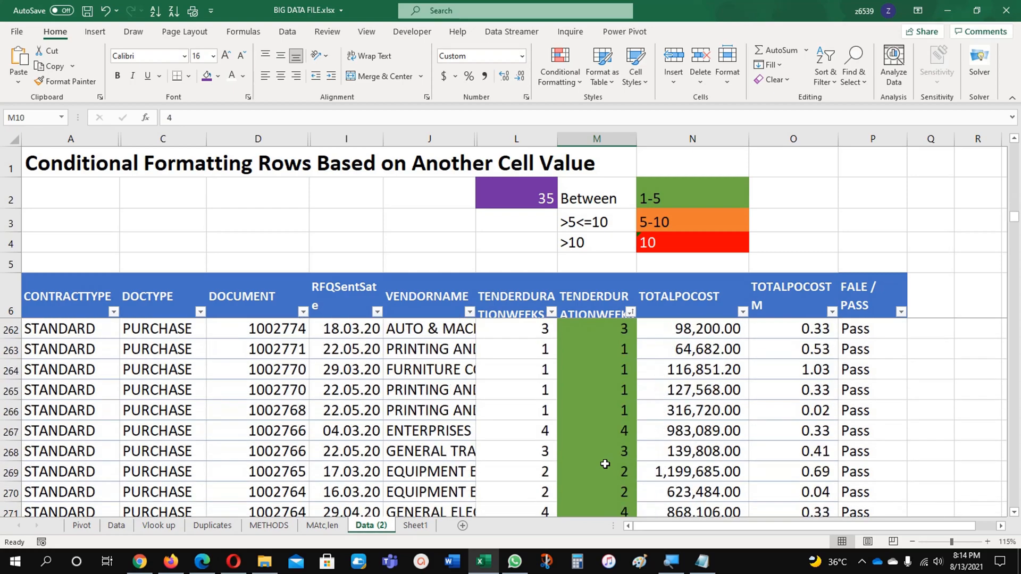
{"action": "scroll", "coordinate": [604, 466], "scroll_direction": "down", "scroll_amount": 20}
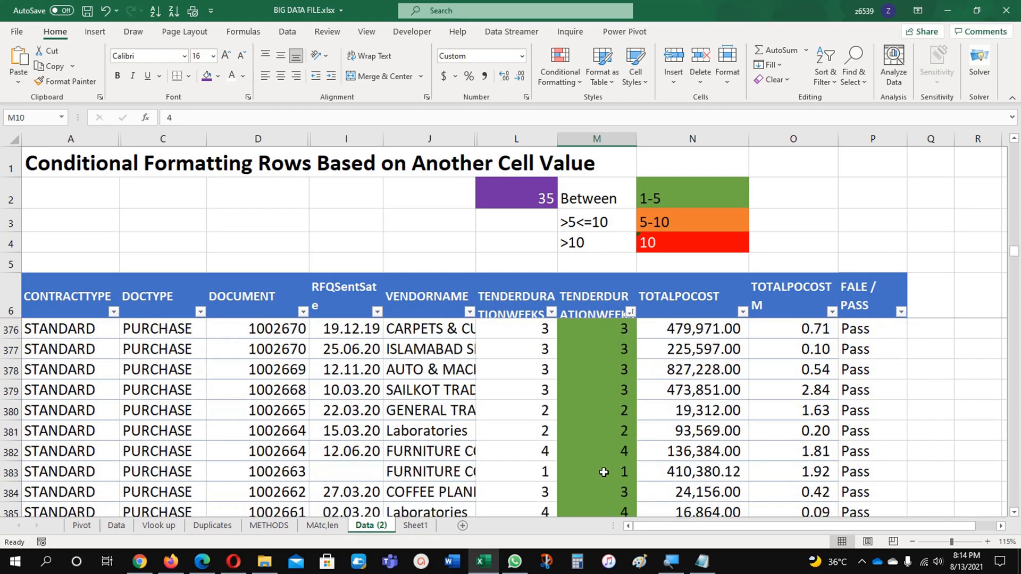
{"action": "scroll", "coordinate": [603, 472], "scroll_direction": "down", "scroll_amount": 20}
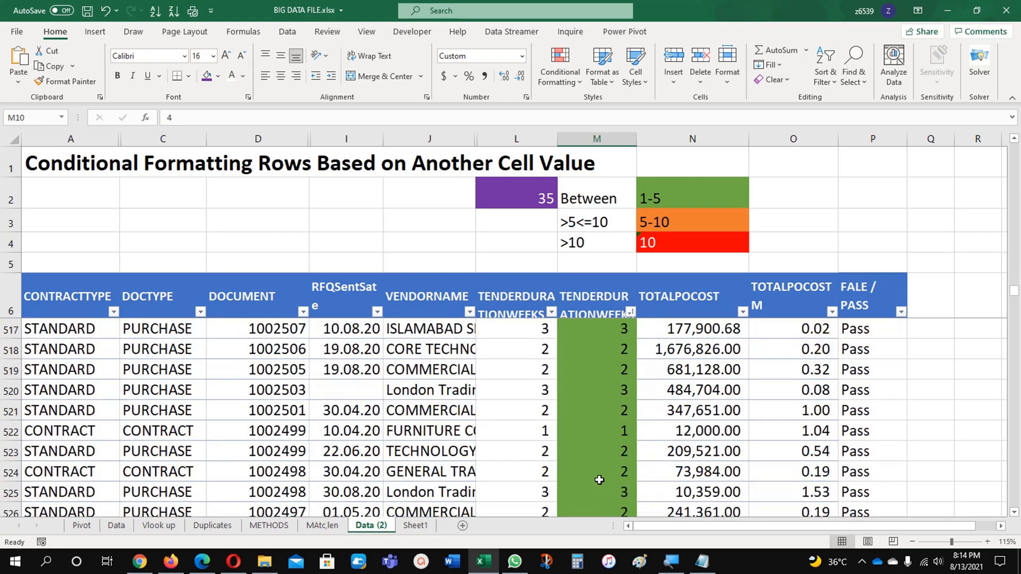
{"action": "scroll", "coordinate": [597, 480], "scroll_direction": "down", "scroll_amount": 20}
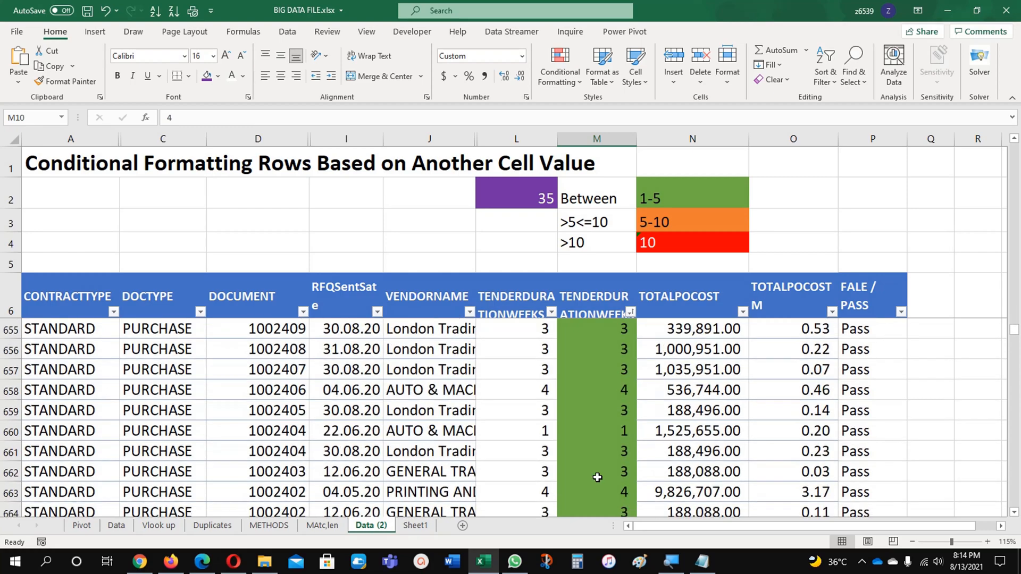
{"action": "scroll", "coordinate": [596, 476], "scroll_direction": "down", "scroll_amount": 10}
{"action": "scroll", "coordinate": [596, 477], "scroll_direction": "down", "scroll_amount": 20}
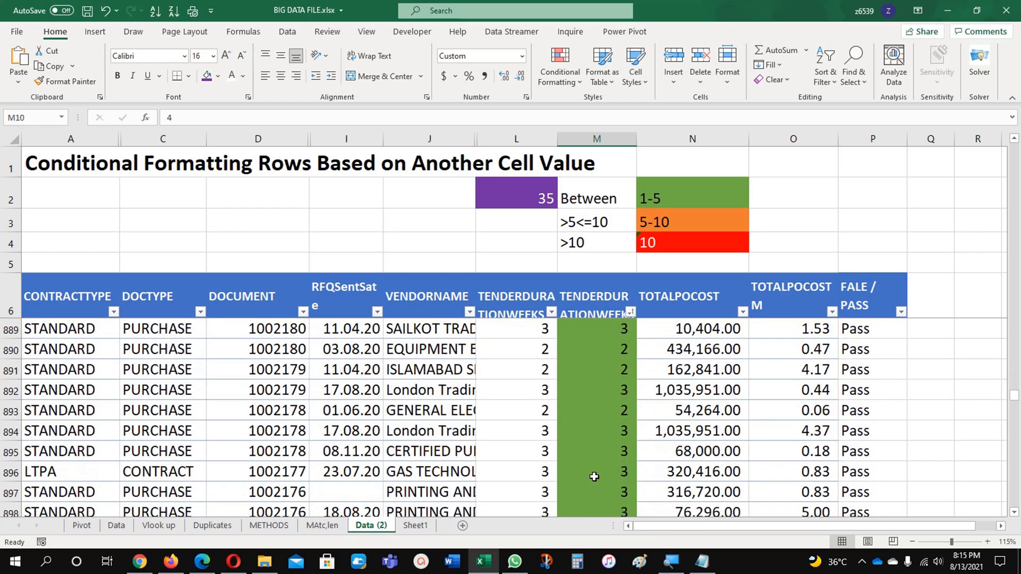
{"action": "scroll", "coordinate": [594, 477], "scroll_direction": "down", "scroll_amount": 20}
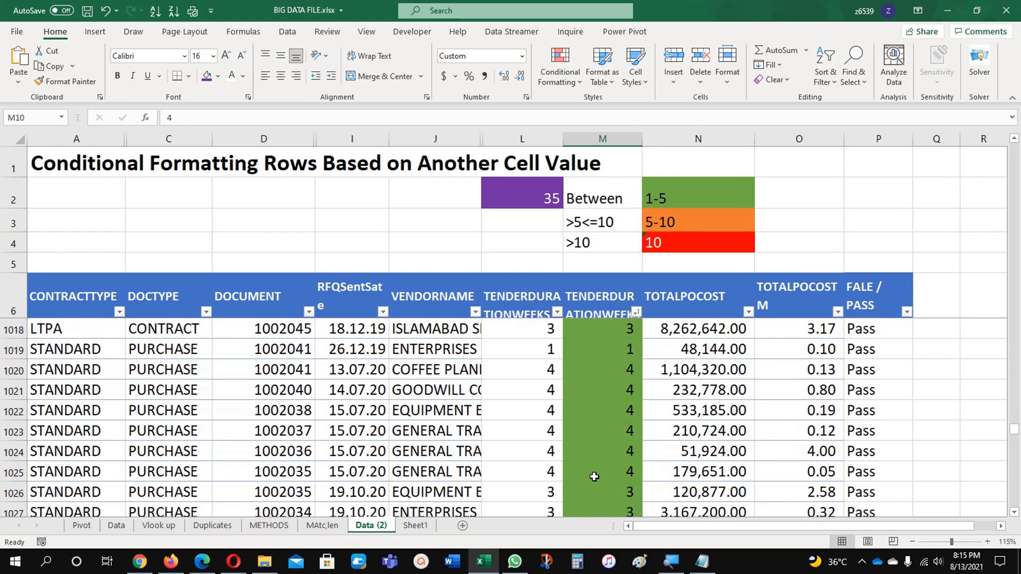
{"action": "scroll", "coordinate": [594, 477], "scroll_direction": "down", "scroll_amount": 15}
{"action": "scroll", "coordinate": [594, 476], "scroll_direction": "up", "scroll_amount": 2}
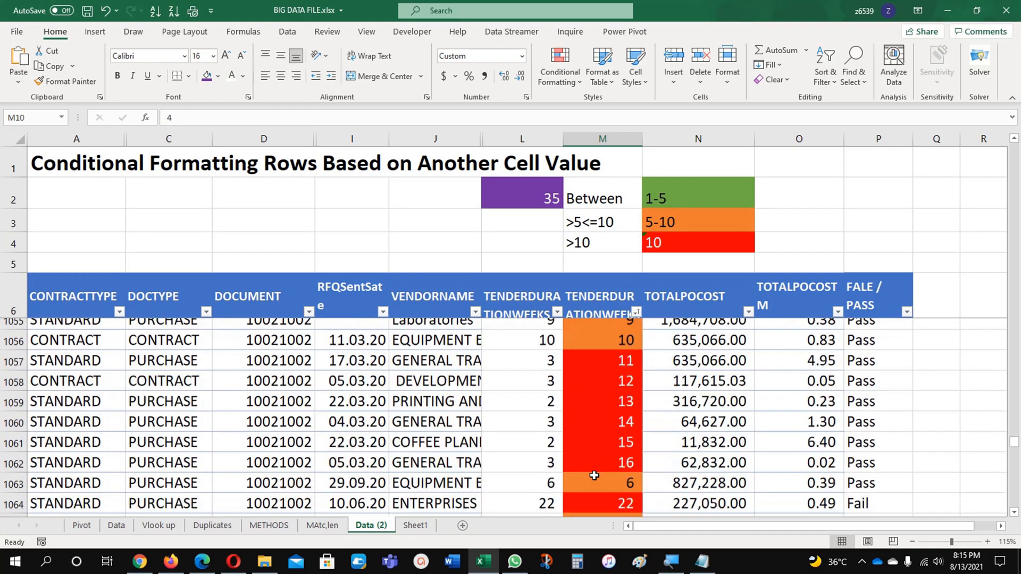
{"action": "scroll", "coordinate": [594, 476], "scroll_direction": "up", "scroll_amount": 2}
{"action": "scroll", "coordinate": [594, 476], "scroll_direction": "down", "scroll_amount": 13}
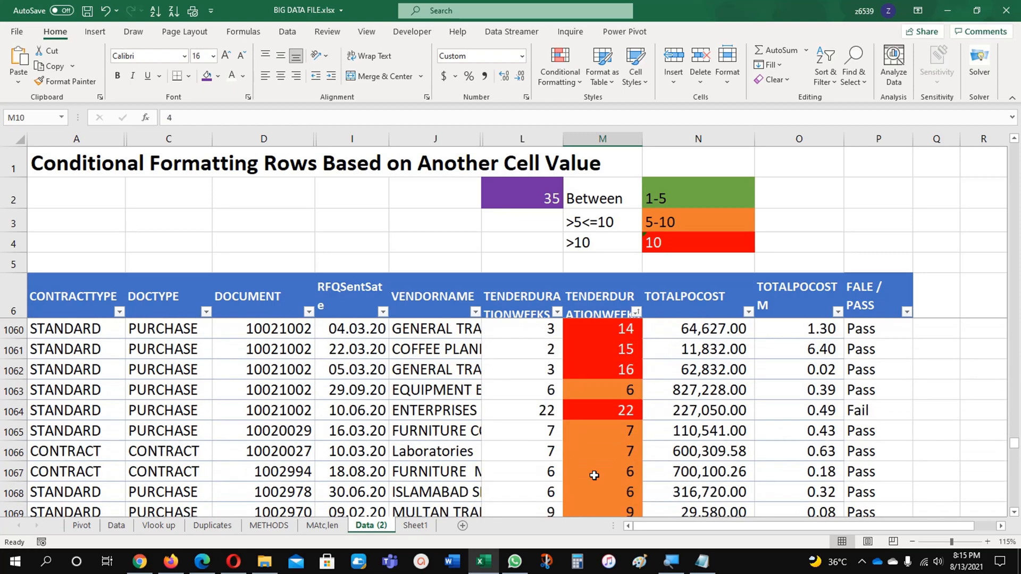
{"action": "scroll", "coordinate": [594, 476], "scroll_direction": "up", "scroll_amount": 20}
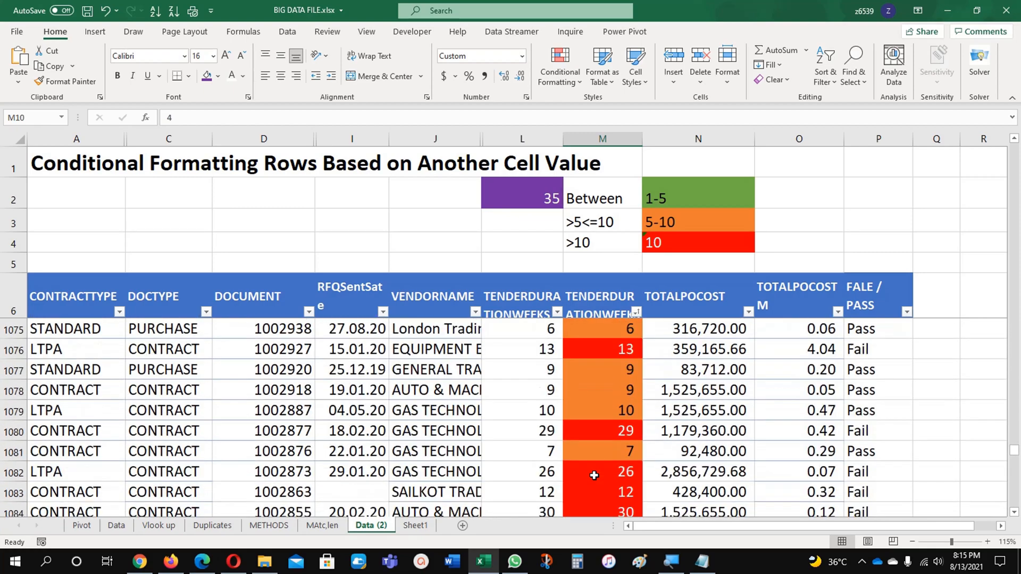
{"action": "scroll", "coordinate": [594, 476], "scroll_direction": "up", "scroll_amount": 20}
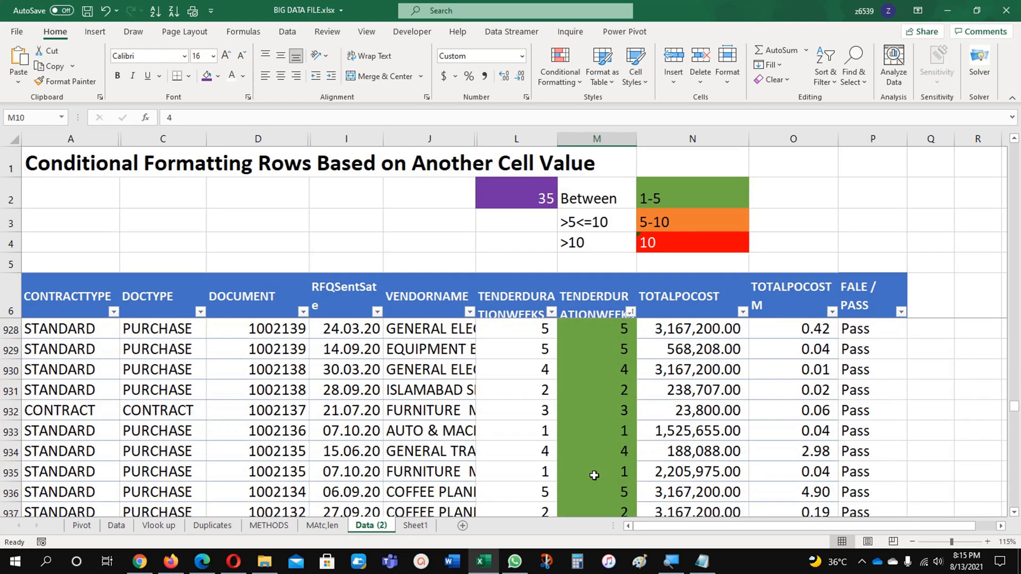
{"action": "left_click", "coordinate": [452, 462]}
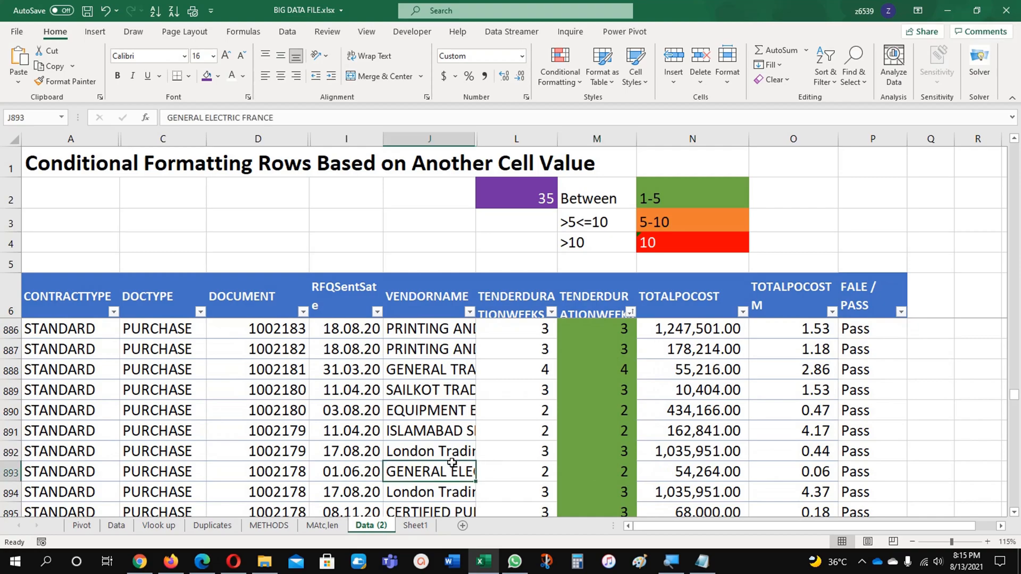